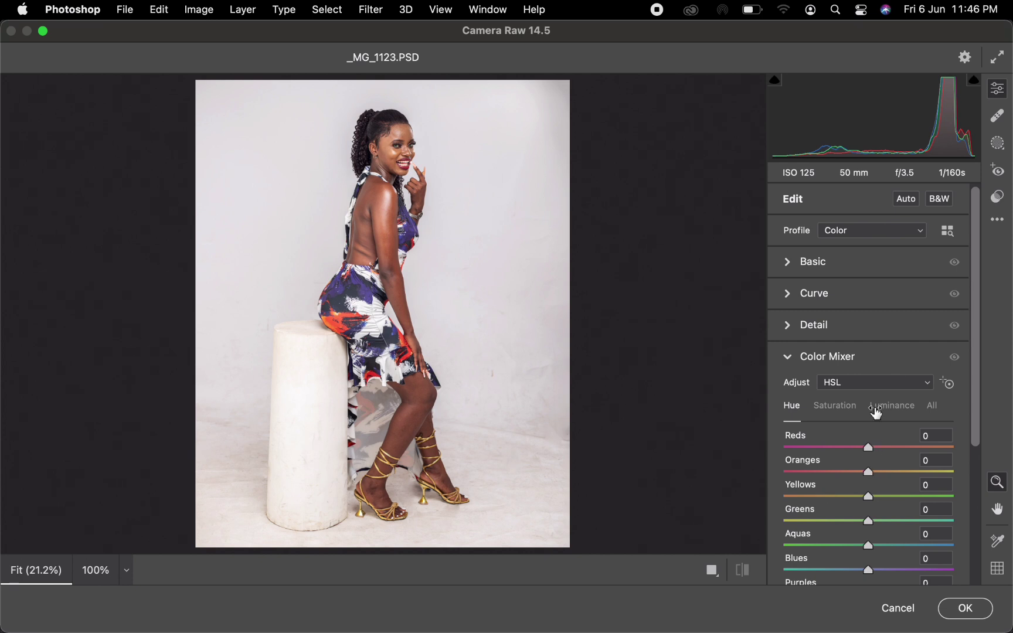
In the Basic adjustments, set Exposure to +0.15, Contrast to +6, Highlights to -37, Shadows to +18 and Whites to -18
{"action": "left_click", "coordinate": [791, 264]}
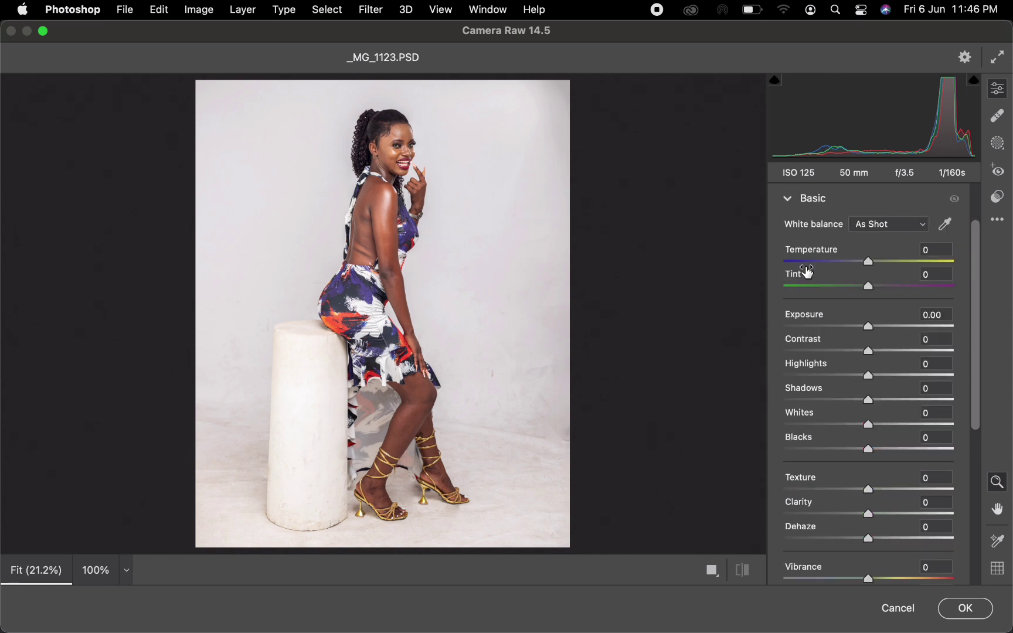
{"action": "left_click", "coordinate": [871, 328]}
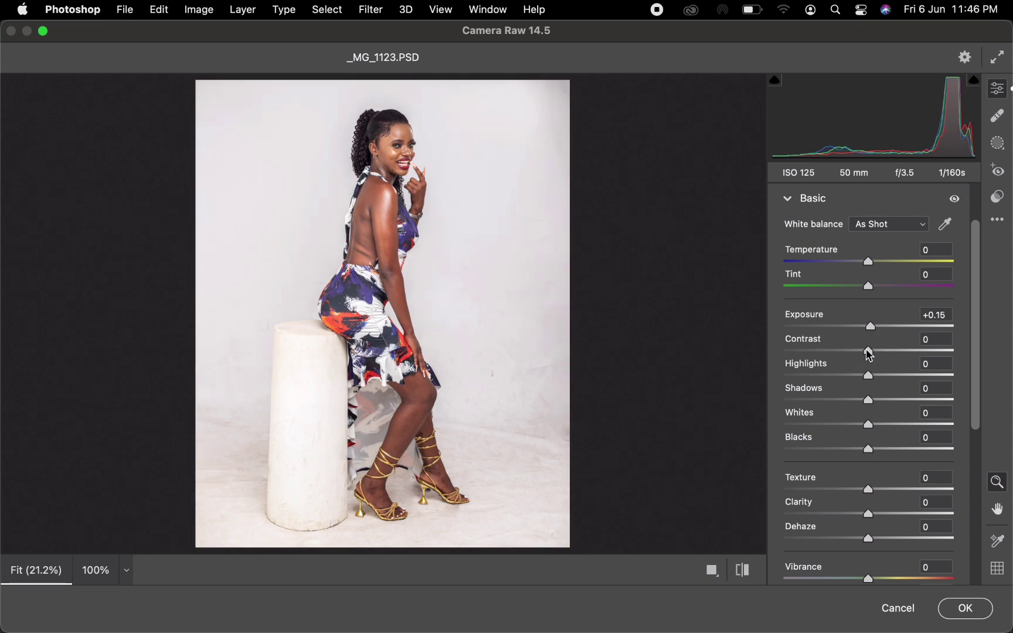
{"action": "left_click_drag", "start_coordinate": [869, 352], "coordinate": [873, 351]}
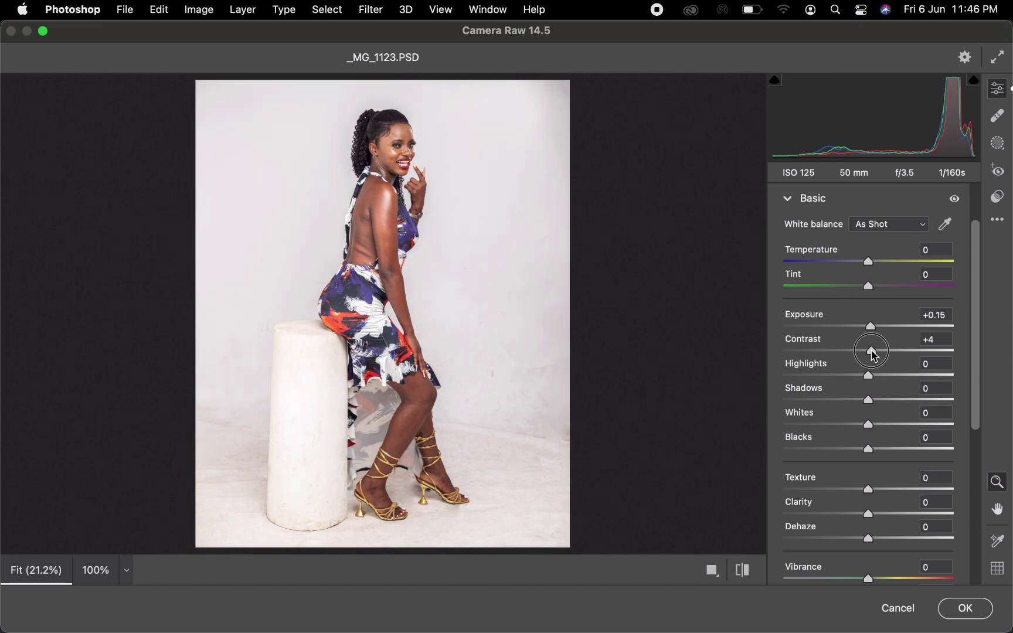
{"action": "left_click", "coordinate": [871, 381]}
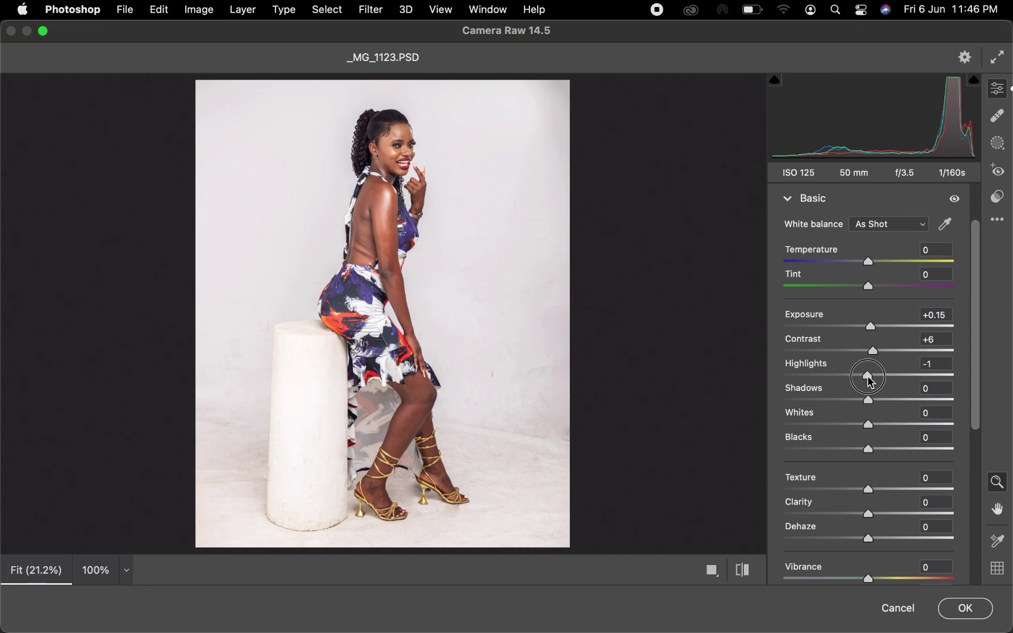
{"action": "left_click_drag", "start_coordinate": [869, 380], "coordinate": [857, 442]}
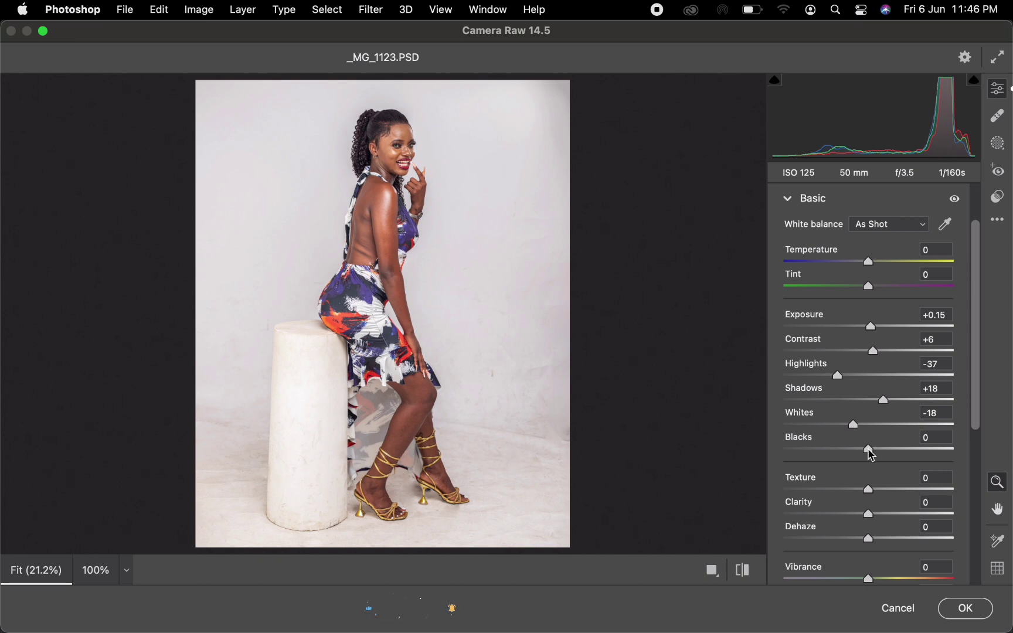
Set the Basic adjustments Blacks to -15 and Clarity to +10
{"action": "mouse_move", "coordinate": [871, 452]}
{"action": "left_mouse_down"}
{"action": "mouse_move", "coordinate": [803, 450]}
{"action": "mouse_move", "coordinate": [858, 456]}
{"action": "left_mouse_up"}
{"action": "left_click_drag", "start_coordinate": [874, 521], "coordinate": [882, 521]}
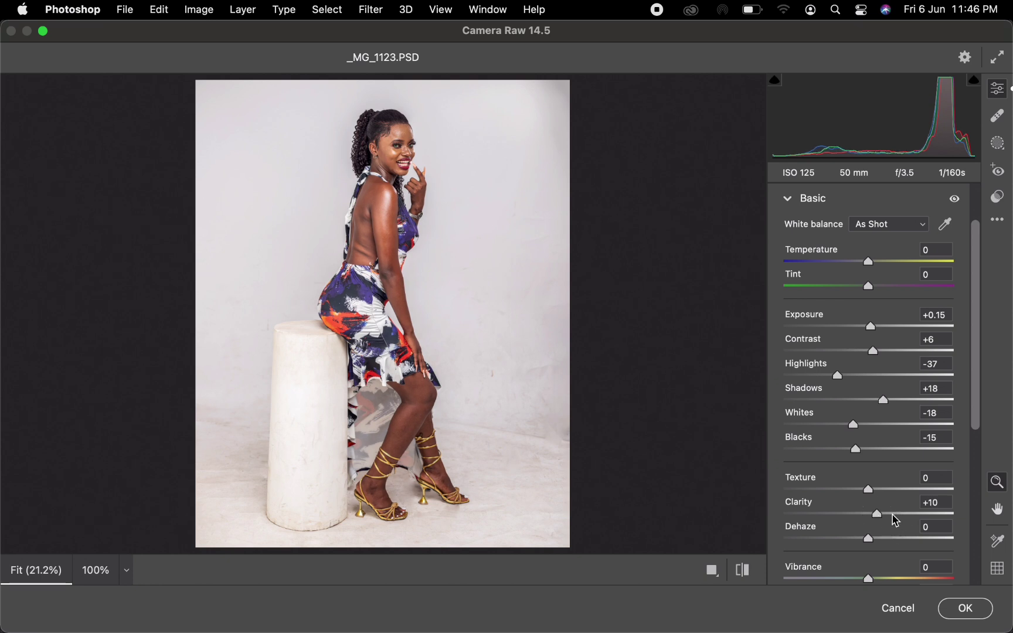
{"action": "left_click", "coordinate": [789, 200]}
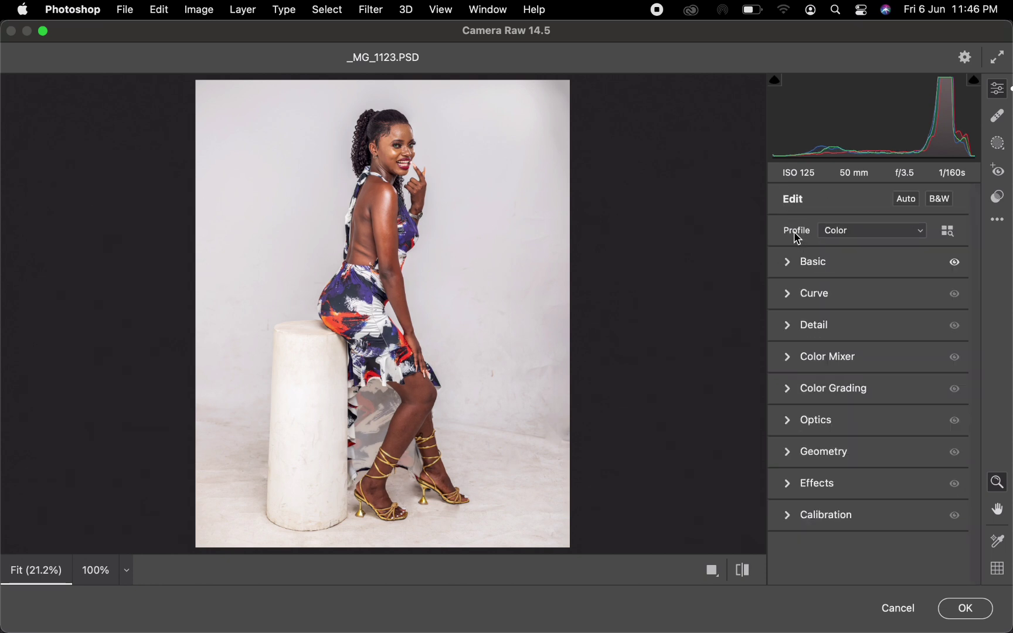
In the Color Mixer, shift the Oranges hue slightly and move the Blues hue toward purple
{"action": "left_click", "coordinate": [788, 357]}
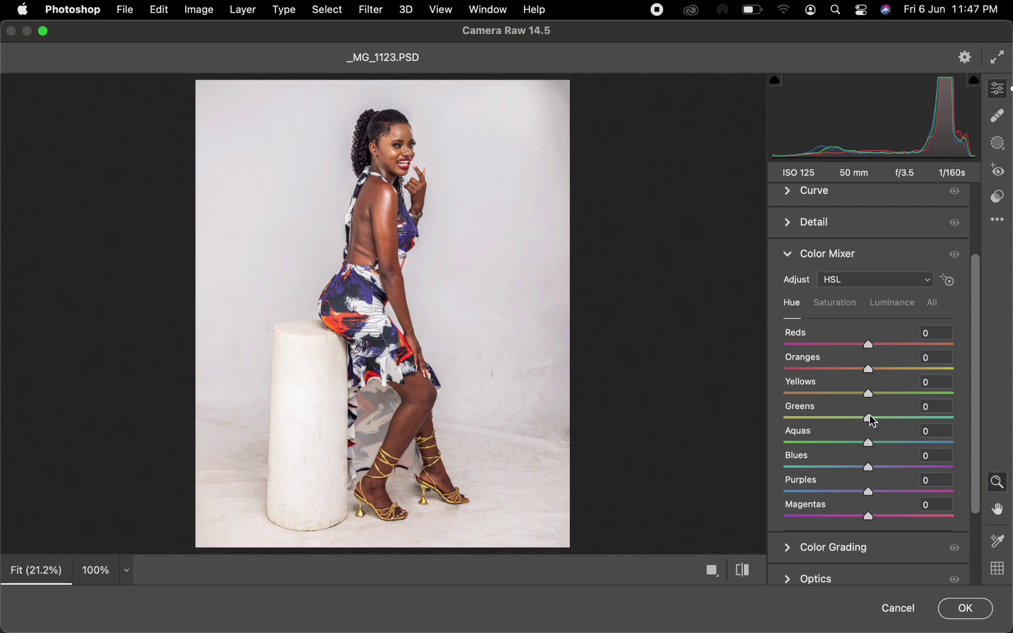
{"action": "left_click", "coordinate": [869, 371]}
{"action": "left_click_drag", "start_coordinate": [869, 373], "coordinate": [868, 374]}
{"action": "left_click_drag", "start_coordinate": [881, 476], "coordinate": [880, 468]}
Set the Color Mixer saturation to +21 for Blues and -2 for Oranges, and apply the Camera Raw edits
{"action": "left_click", "coordinate": [835, 302]}
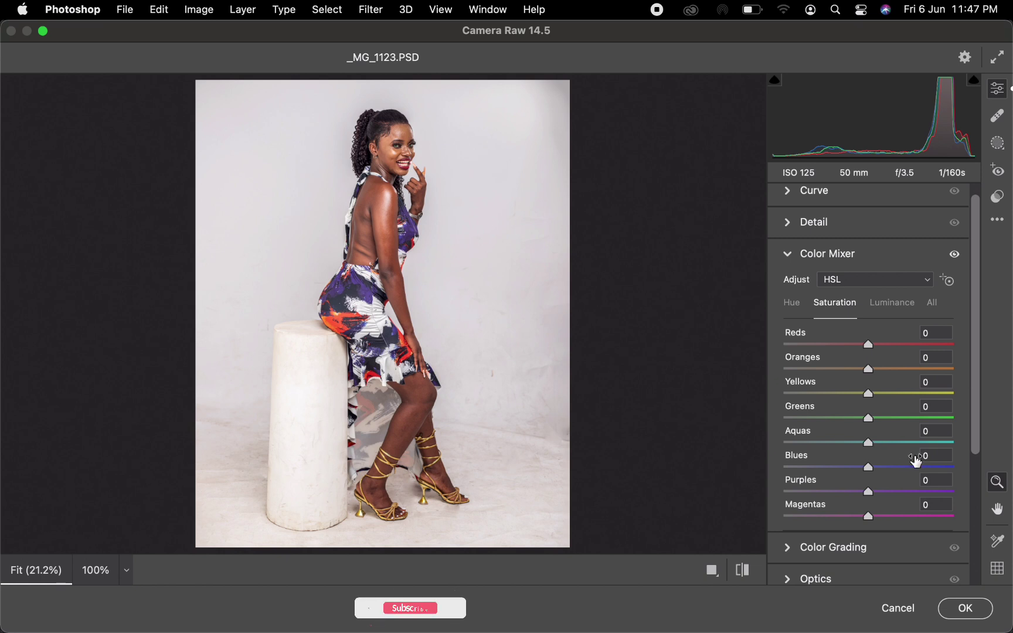
{"action": "left_click_drag", "start_coordinate": [883, 468], "coordinate": [887, 468]}
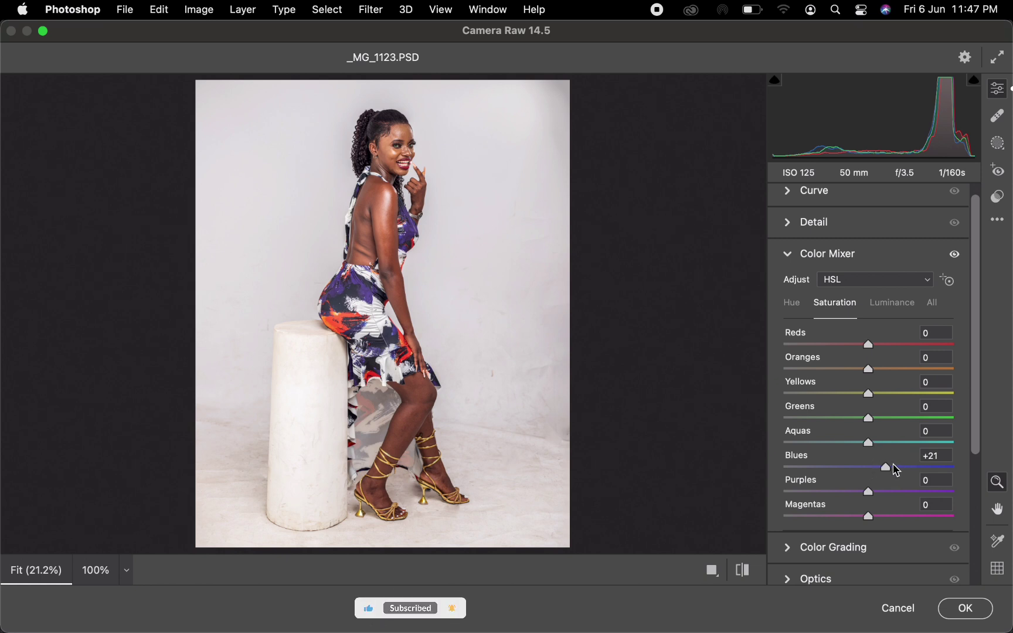
{"action": "left_click_drag", "start_coordinate": [866, 369], "coordinate": [866, 368]}
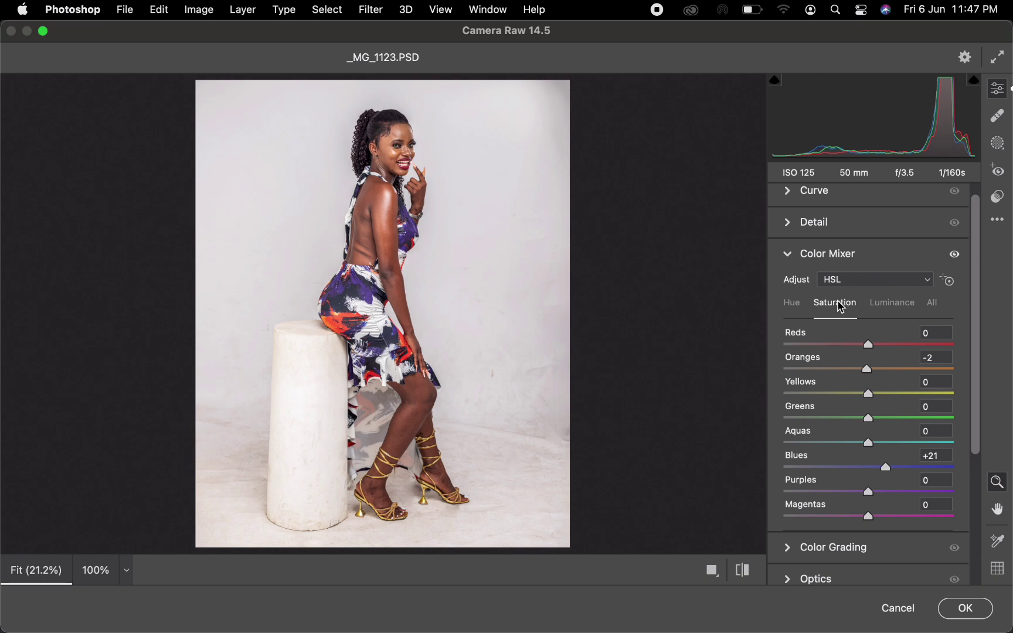
{"action": "left_click", "coordinate": [793, 255]}
{"action": "left_click", "coordinate": [964, 610]}
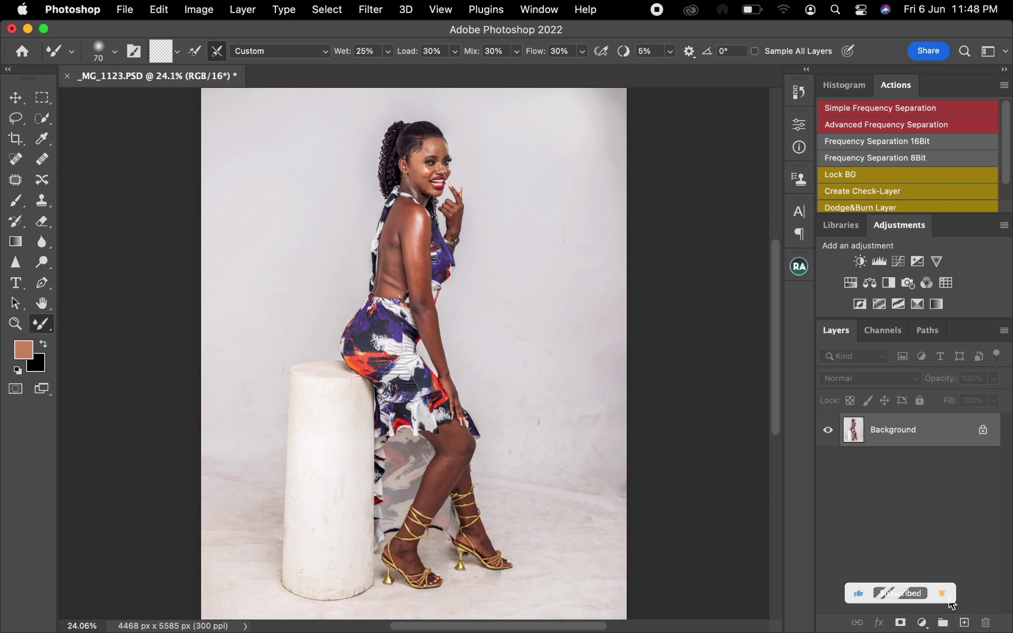
Duplicate the Background layer and run the Frequency Separation 16Bit action with a Gaussian Blur radius of 4 pixels
{"action": "key", "text": "super+j"}
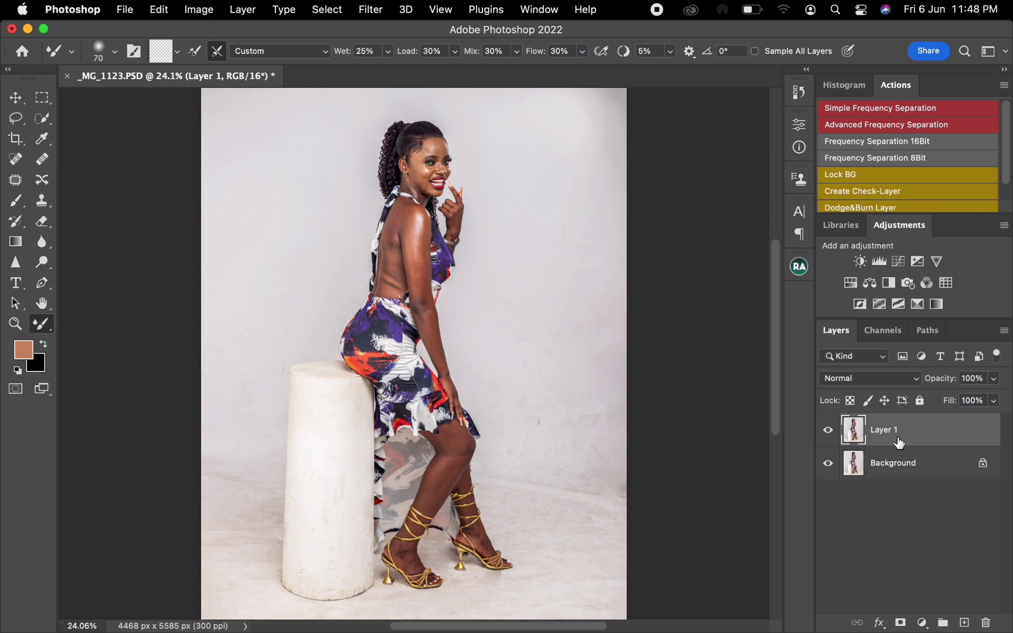
{"action": "left_click", "coordinate": [880, 143]}
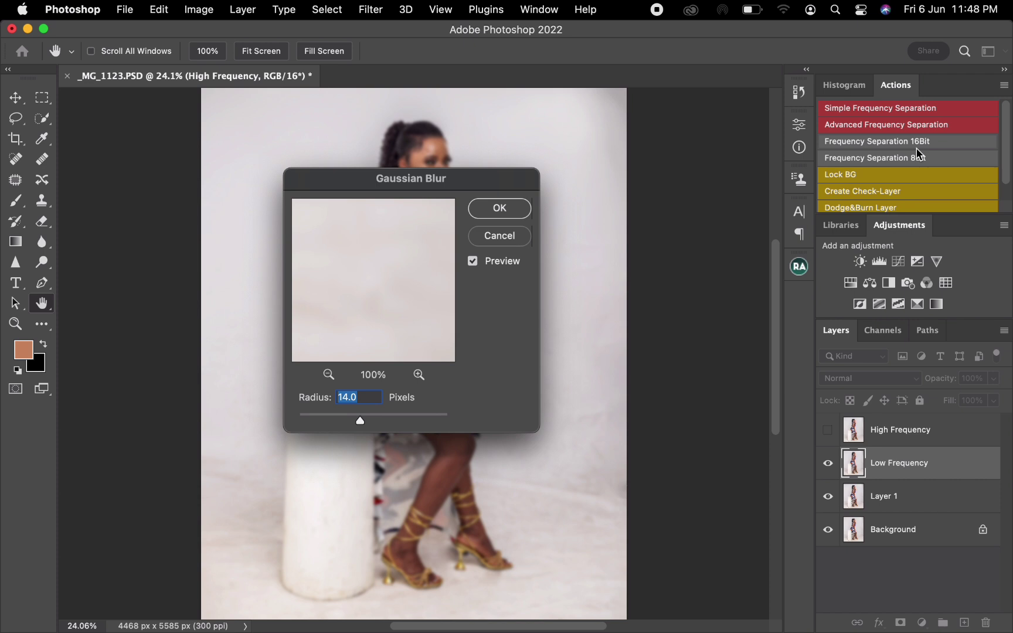
{"action": "type", "text": "4"}
{"action": "left_click", "coordinate": [491, 216]}
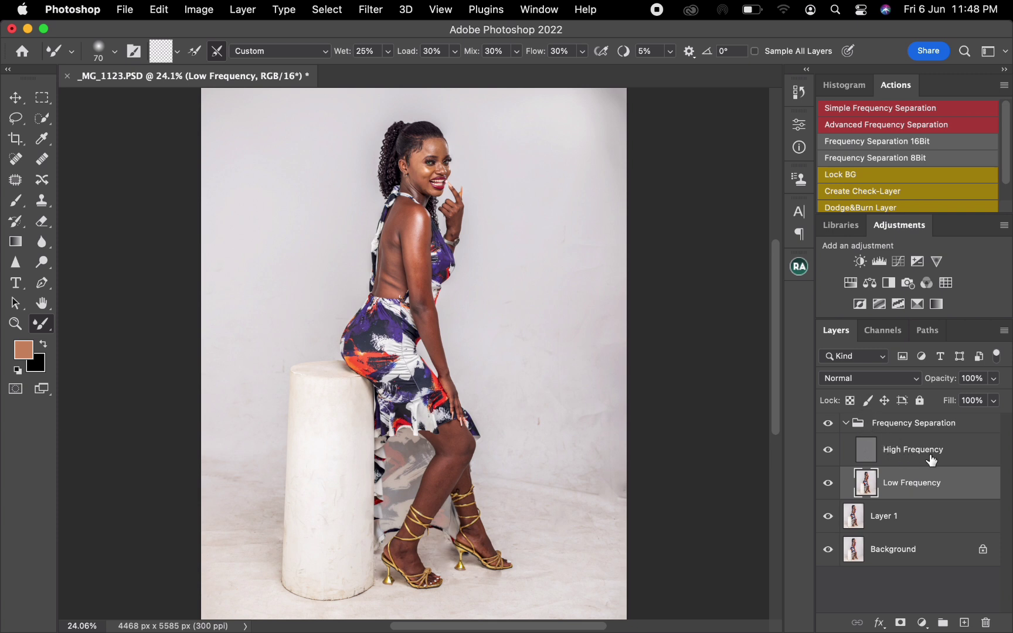
On the High Frequency layer, use the Clone Stamp to clean the skin texture above the brow and along the front hairline
{"action": "left_click", "coordinate": [934, 462]}
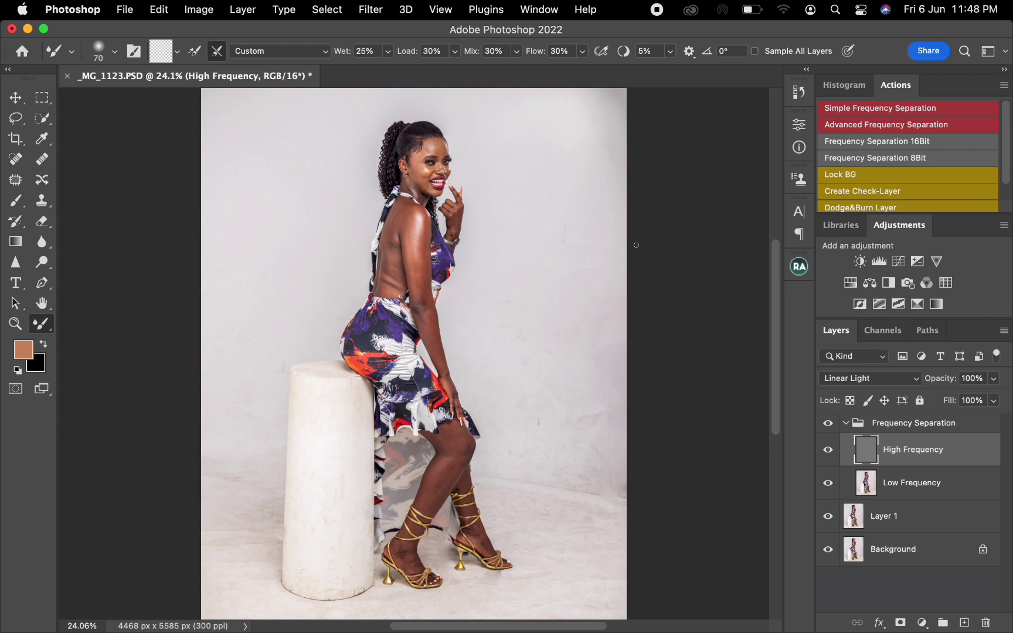
{"action": "key", "text": "z"}
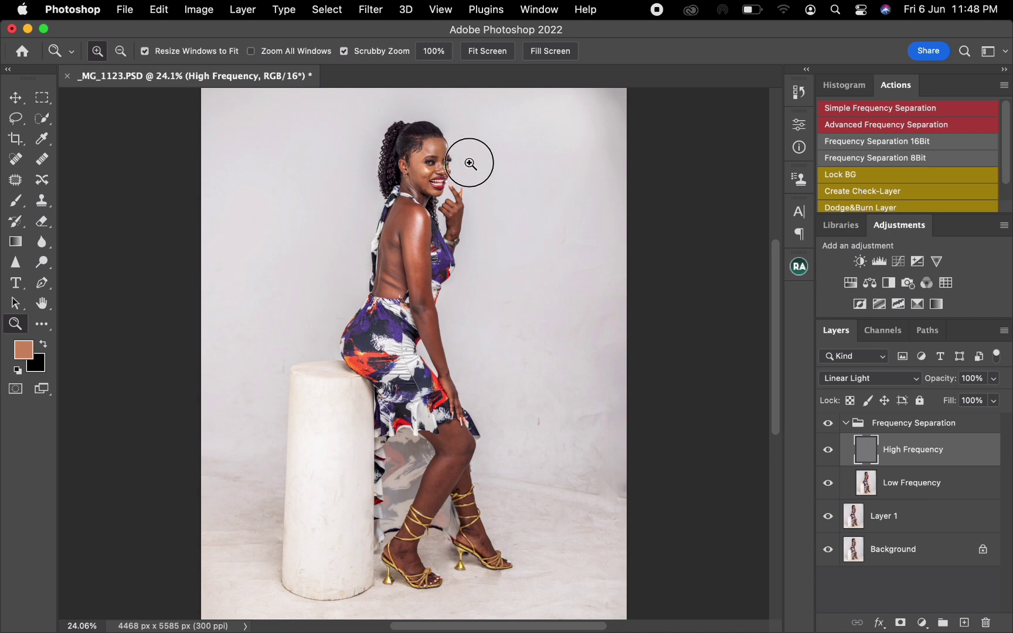
{"action": "left_click_drag", "start_coordinate": [495, 174], "coordinate": [492, 184]}
{"action": "key", "text": "b"}
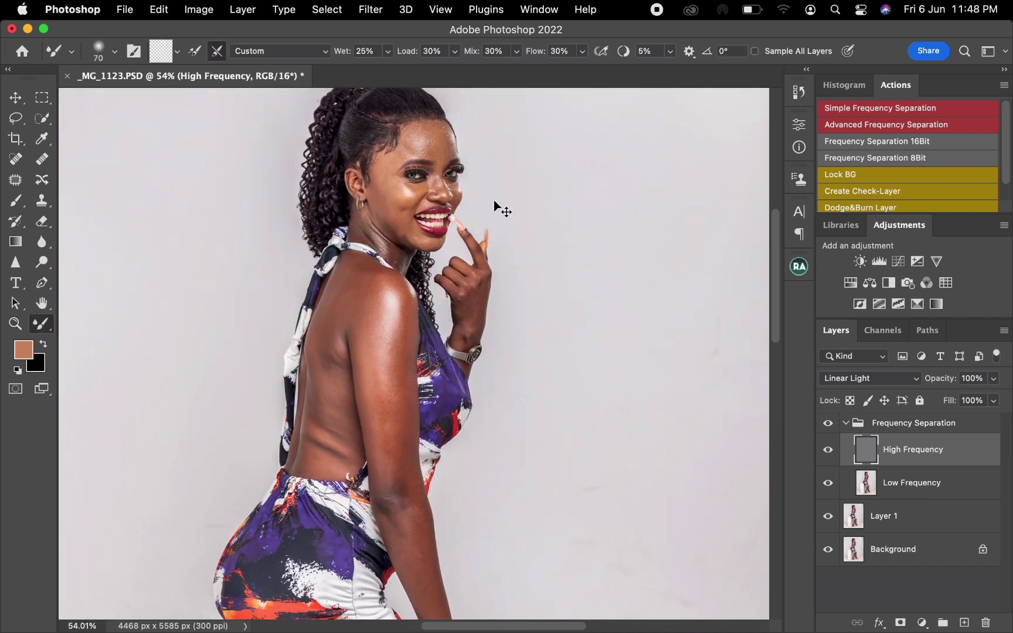
{"action": "key", "text": "super+1"}
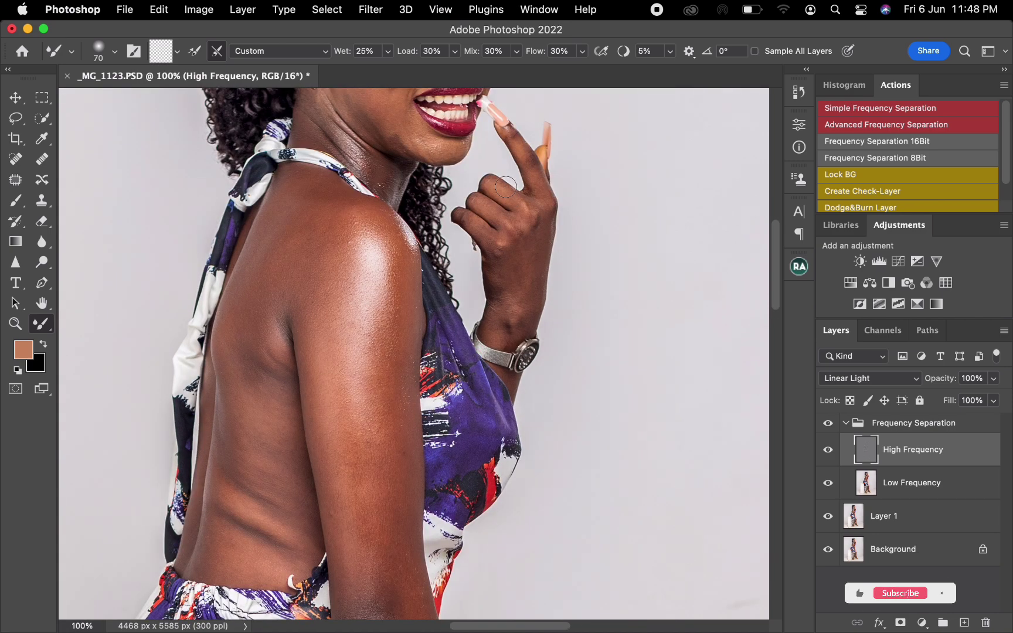
{"action": "left_click_drag", "start_coordinate": [438, 145], "coordinate": [452, 401]}
{"action": "key", "text": "super+equal"}
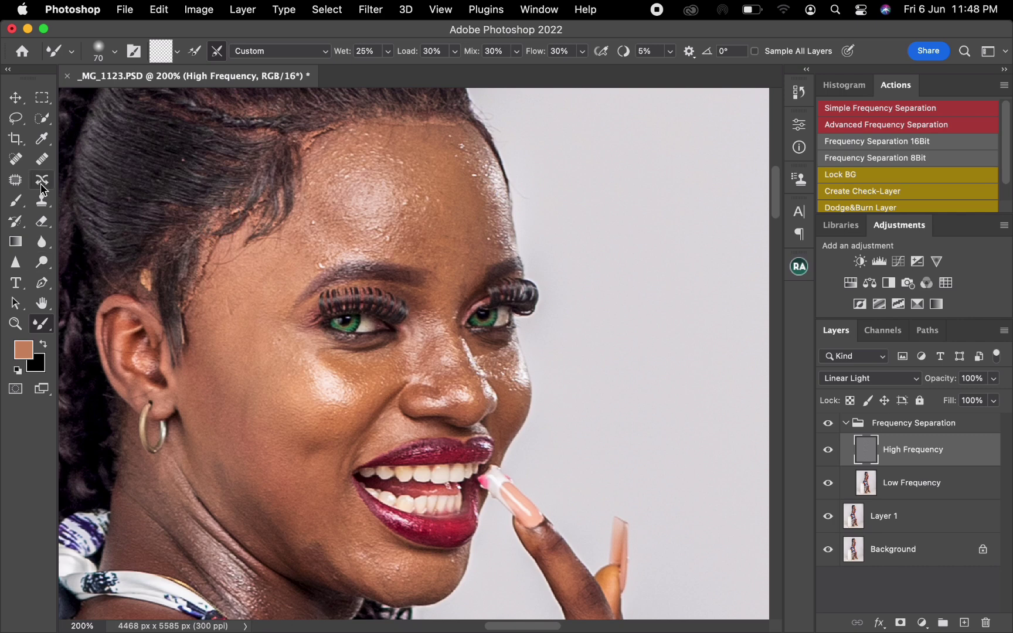
{"action": "left_click", "coordinate": [41, 200]}
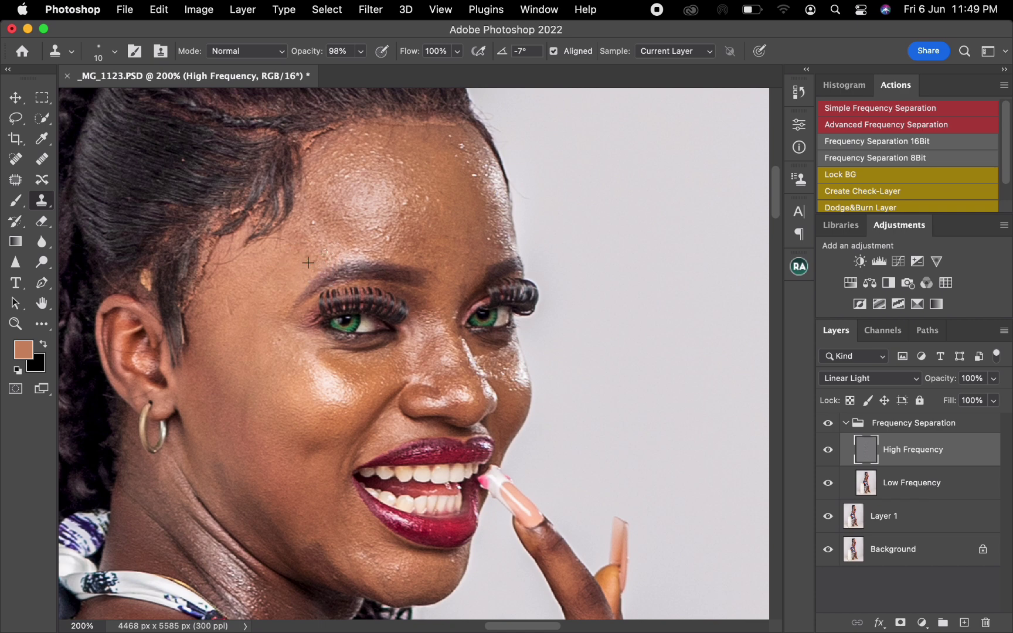
{"action": "left_click", "coordinate": [375, 244], "text": "alt"}
{"action": "left_click", "coordinate": [387, 242], "text": "alt"}
{"action": "left_click", "coordinate": [373, 230]}
{"action": "left_click", "coordinate": [371, 241]}
{"action": "left_click", "coordinate": [342, 126]}
{"action": "mouse_move", "coordinate": [341, 126]}
{"action": "left_mouse_down"}
{"action": "mouse_move", "coordinate": [433, 125]}
{"action": "mouse_move", "coordinate": [423, 136]}
{"action": "left_mouse_up"}
{"action": "left_click", "coordinate": [462, 126]}
{"action": "left_click", "coordinate": [427, 122]}
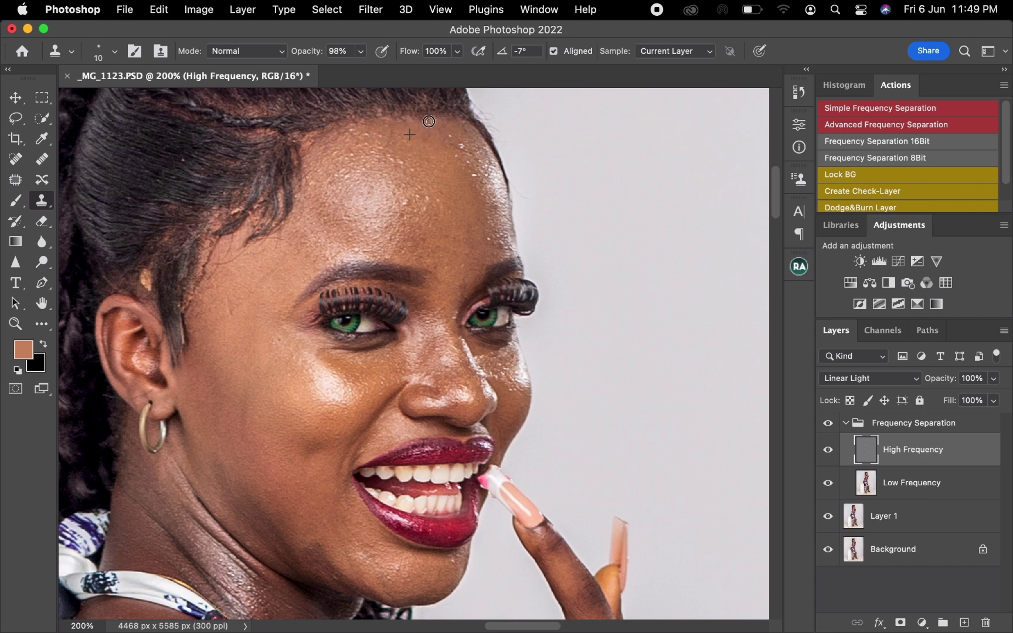
Clone clean skin texture over the shiny spots on the upper forehead and the side nearest the far hairline
{"action": "left_click", "coordinate": [450, 155], "text": "alt"}
{"action": "left_click", "coordinate": [465, 145]}
{"action": "left_click", "coordinate": [452, 137]}
{"action": "left_click_drag", "start_coordinate": [465, 162], "coordinate": [457, 157]}
{"action": "left_click", "coordinate": [474, 175]}
{"action": "left_click", "coordinate": [409, 170], "text": "alt"}
{"action": "mouse_move", "coordinate": [413, 168]}
{"action": "left_mouse_down"}
{"action": "mouse_move", "coordinate": [395, 159]}
{"action": "mouse_move", "coordinate": [325, 182]}
{"action": "mouse_move", "coordinate": [371, 135]}
{"action": "mouse_move", "coordinate": [384, 138]}
{"action": "left_mouse_up"}
{"action": "left_click", "coordinate": [341, 157], "text": "alt"}
{"action": "left_click", "coordinate": [367, 149], "text": "alt"}
{"action": "left_click", "coordinate": [468, 171], "text": "alt"}
{"action": "left_click", "coordinate": [474, 176], "text": "alt"}
{"action": "mouse_move", "coordinate": [475, 160]}
{"action": "left_mouse_down"}
{"action": "mouse_move", "coordinate": [466, 152]}
{"action": "mouse_move", "coordinate": [468, 167]}
{"action": "left_mouse_up"}
Clone away the bright texture spots in the middle of the forehead between the brows and hairline
{"action": "left_click", "coordinate": [405, 204], "text": "alt"}
{"action": "left_click_drag", "start_coordinate": [420, 197], "coordinate": [421, 225]}
{"action": "left_click", "coordinate": [410, 224], "text": "alt"}
{"action": "left_click", "coordinate": [374, 235], "text": "alt"}
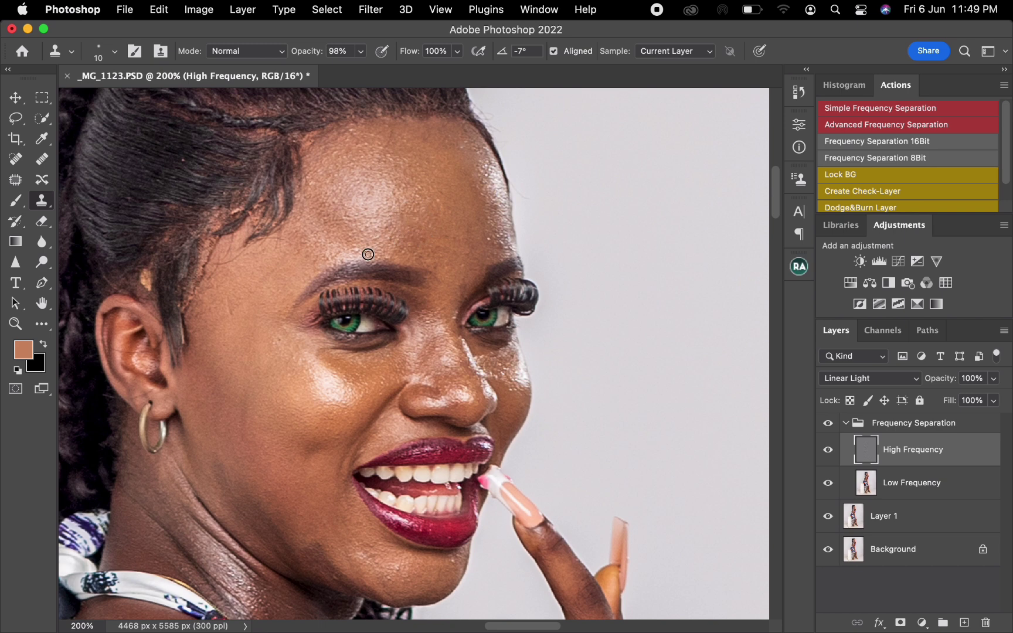
Clone out the stray hairs and rough texture from the near brow across the temple to the sideburn and ear
{"action": "mouse_move", "coordinate": [368, 255]}
{"action": "left_mouse_down"}
{"action": "mouse_move", "coordinate": [314, 266]}
{"action": "mouse_move", "coordinate": [281, 260]}
{"action": "mouse_move", "coordinate": [264, 240]}
{"action": "left_mouse_up"}
{"action": "left_click", "coordinate": [282, 267], "text": "alt"}
{"action": "left_click", "coordinate": [280, 260], "text": "alt"}
{"action": "left_click", "coordinate": [260, 266], "text": "alt"}
{"action": "left_click_drag", "start_coordinate": [269, 244], "coordinate": [268, 246]}
{"action": "left_click", "coordinate": [270, 233], "text": "alt"}
{"action": "mouse_move", "coordinate": [262, 209]}
{"action": "left_mouse_down"}
{"action": "mouse_move", "coordinate": [252, 228]}
{"action": "mouse_move", "coordinate": [266, 226]}
{"action": "mouse_move", "coordinate": [240, 210]}
{"action": "left_mouse_up"}
{"action": "left_click", "coordinate": [254, 276], "text": "alt"}
{"action": "left_click", "coordinate": [243, 230], "text": "alt"}
{"action": "left_click", "coordinate": [246, 203]}
{"action": "left_click", "coordinate": [245, 204], "text": "alt"}
{"action": "mouse_move", "coordinate": [187, 316]}
{"action": "left_mouse_down"}
{"action": "mouse_move", "coordinate": [197, 327]}
{"action": "mouse_move", "coordinate": [185, 332]}
{"action": "mouse_move", "coordinate": [187, 352]}
{"action": "left_mouse_up"}
{"action": "mouse_move", "coordinate": [188, 314]}
{"action": "left_mouse_down"}
{"action": "mouse_move", "coordinate": [217, 240]}
{"action": "mouse_move", "coordinate": [222, 263]}
{"action": "mouse_move", "coordinate": [235, 253]}
{"action": "mouse_move", "coordinate": [213, 271]}
{"action": "mouse_move", "coordinate": [234, 303]}
{"action": "mouse_move", "coordinate": [226, 323]}
{"action": "left_mouse_up"}
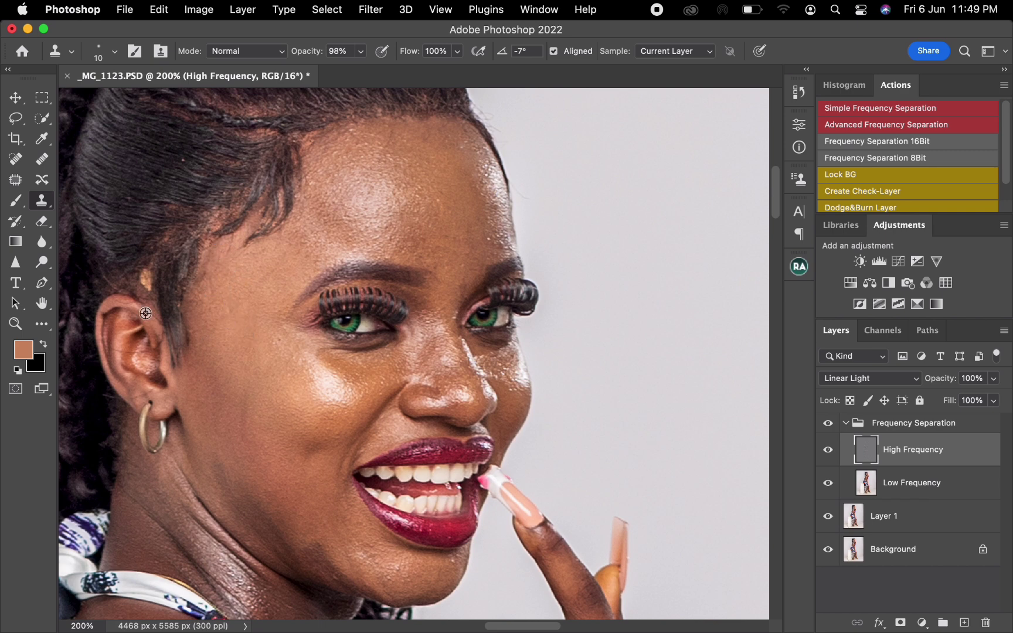
{"action": "left_click_drag", "start_coordinate": [142, 284], "coordinate": [146, 273]}
Clean the skin texture above the far eyebrow and on the far cheek beside the nose with the Clone Stamp
{"action": "mouse_move", "coordinate": [485, 253]}
{"action": "left_mouse_down"}
{"action": "mouse_move", "coordinate": [502, 246]}
{"action": "mouse_move", "coordinate": [489, 239]}
{"action": "mouse_move", "coordinate": [498, 238]}
{"action": "mouse_move", "coordinate": [492, 223]}
{"action": "left_mouse_up"}
{"action": "left_click", "coordinate": [505, 237], "text": "alt"}
{"action": "left_click", "coordinate": [499, 382], "text": "alt"}
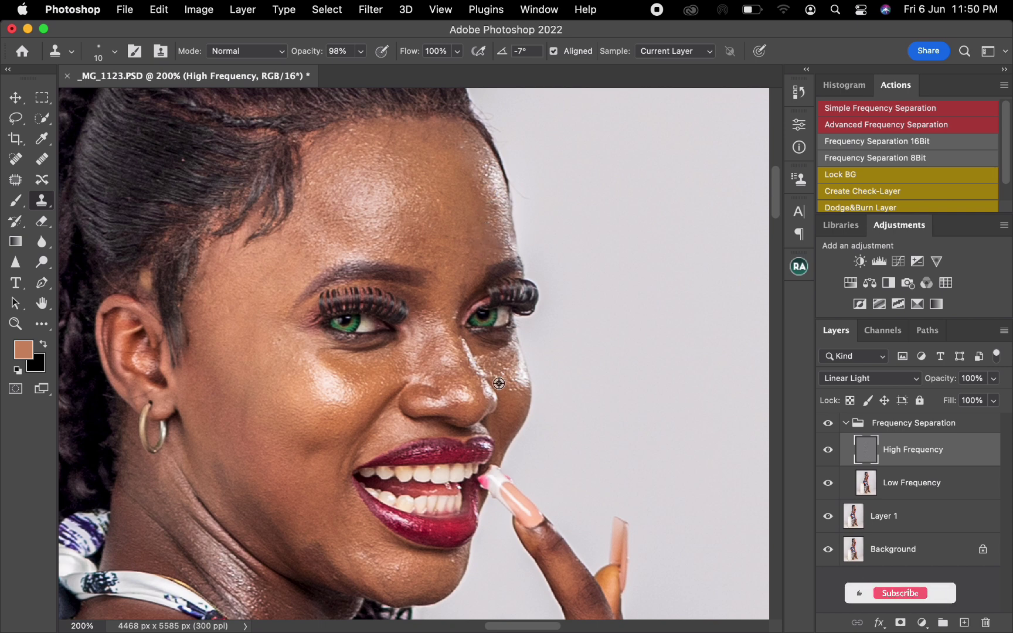
{"action": "left_click", "coordinate": [498, 373]}
{"action": "left_click", "coordinate": [507, 364], "text": "alt"}
{"action": "left_click_drag", "start_coordinate": [501, 368], "coordinate": [508, 370]}
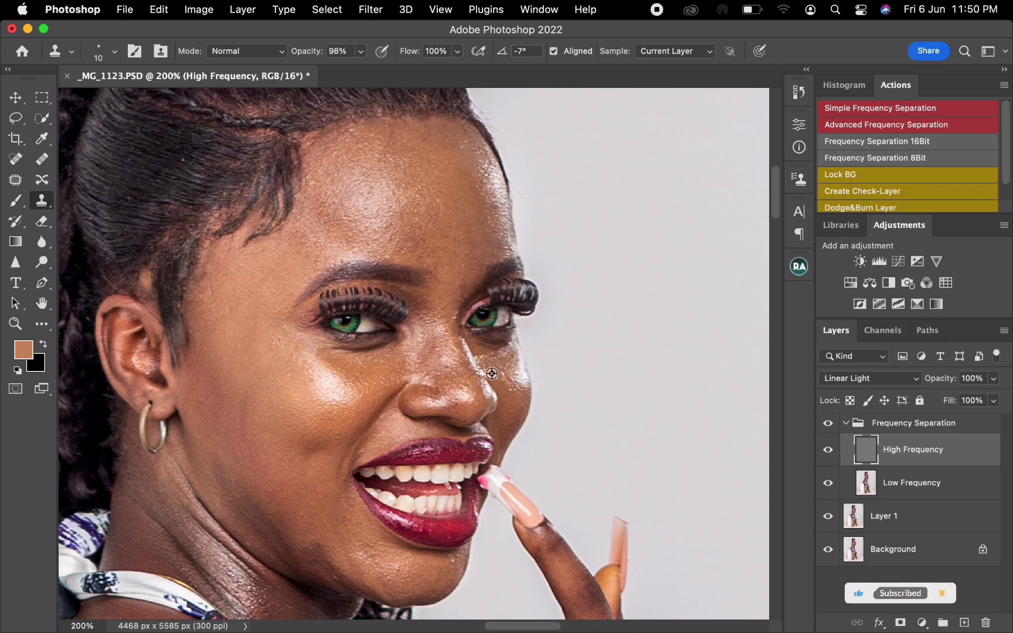
Clone smooth texture over the nose bridge, the highlight under the near eye and the far cheek
{"action": "left_click", "coordinate": [431, 330], "text": "alt"}
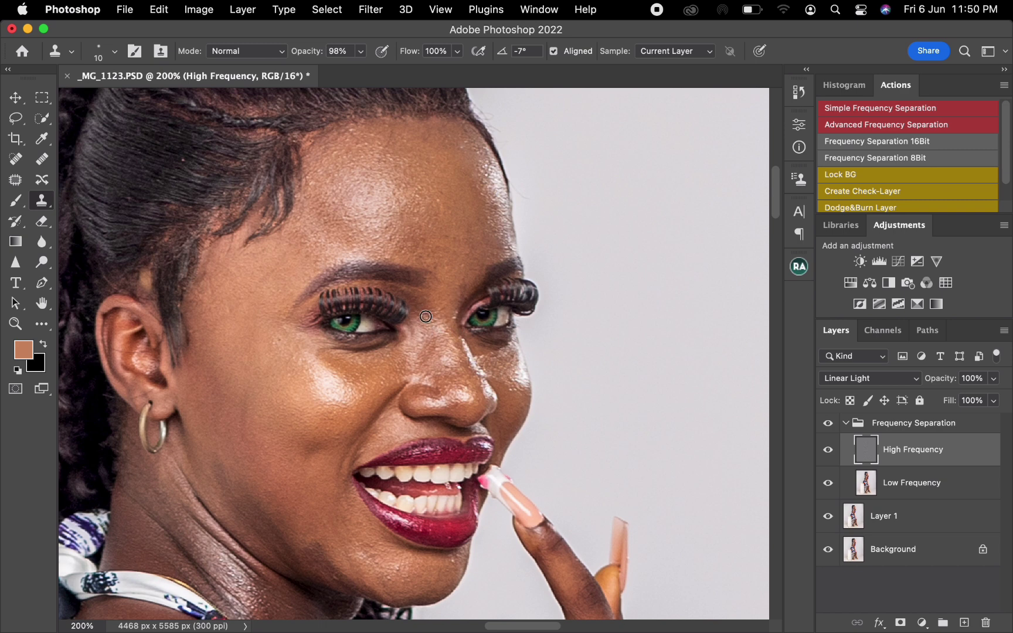
{"action": "left_click", "coordinate": [363, 368], "text": "alt"}
{"action": "left_click_drag", "start_coordinate": [386, 353], "coordinate": [391, 354]}
{"action": "left_click", "coordinate": [351, 362], "text": "alt"}
{"action": "left_click", "coordinate": [356, 352]}
{"action": "left_click", "coordinate": [508, 404], "text": "alt"}
{"action": "left_click", "coordinate": [513, 391]}
{"action": "left_click", "coordinate": [507, 373], "text": "alt"}
{"action": "left_click", "coordinate": [513, 382]}
Clone out the texture flaws along the smile line, chin and near jawline
{"action": "mouse_move", "coordinate": [358, 441]}
{"action": "left_mouse_down"}
{"action": "mouse_move", "coordinate": [338, 477]}
{"action": "mouse_move", "coordinate": [346, 525]}
{"action": "left_mouse_up"}
{"action": "left_click", "coordinate": [394, 579], "text": "alt"}
{"action": "left_click", "coordinate": [395, 573]}
{"action": "left_click", "coordinate": [409, 579], "text": "alt"}
{"action": "left_click", "coordinate": [389, 580]}
{"action": "left_click", "coordinate": [455, 566]}
{"action": "left_click", "coordinate": [353, 563], "text": "alt"}
{"action": "left_click", "coordinate": [378, 568]}
{"action": "left_click", "coordinate": [357, 553]}
{"action": "left_click_drag", "start_coordinate": [364, 544], "coordinate": [375, 545]}
{"action": "left_click", "coordinate": [342, 583], "text": "alt"}
{"action": "left_click", "coordinate": [331, 577]}
{"action": "left_click", "coordinate": [331, 553], "text": "alt"}
{"action": "left_click", "coordinate": [332, 577]}
{"action": "left_click", "coordinate": [316, 542]}
Clean the remaining texture spots beside the nose, on the near cheek and above the upper lip
{"action": "mouse_move", "coordinate": [407, 325]}
{"action": "left_mouse_down"}
{"action": "mouse_move", "coordinate": [393, 353]}
{"action": "mouse_move", "coordinate": [404, 341]}
{"action": "mouse_move", "coordinate": [391, 350]}
{"action": "mouse_move", "coordinate": [453, 375]}
{"action": "mouse_move", "coordinate": [424, 342]}
{"action": "left_mouse_up"}
{"action": "left_click", "coordinate": [392, 353], "text": "alt"}
{"action": "left_click", "coordinate": [453, 375], "text": "alt"}
{"action": "left_click_drag", "start_coordinate": [380, 433], "coordinate": [380, 439]}
Clone clean skin texture over the remaining spots along the bottom edge of the chin
{"action": "left_click", "coordinate": [453, 576], "text": "alt"}
{"action": "left_click_drag", "start_coordinate": [462, 556], "coordinate": [446, 558]}
{"action": "left_click", "coordinate": [413, 579], "text": "alt"}
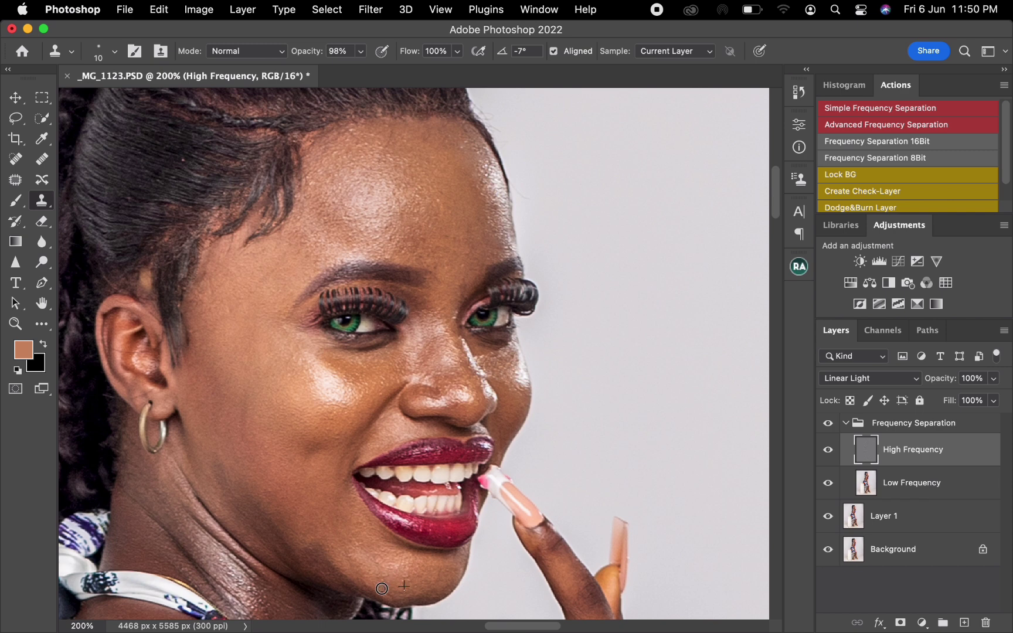
{"action": "left_click_drag", "start_coordinate": [382, 589], "coordinate": [388, 594]}
{"action": "key", "text": "super+minus"}
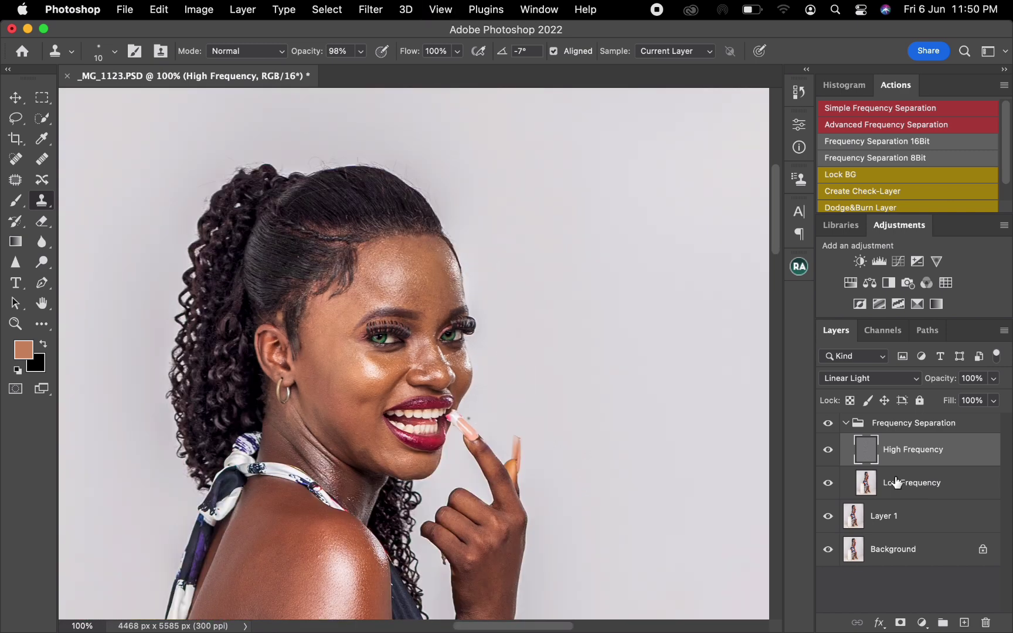
Select the Low Frequency layer and prepare the Mixer Brush with a clean brush load
{"action": "left_click", "coordinate": [938, 485]}
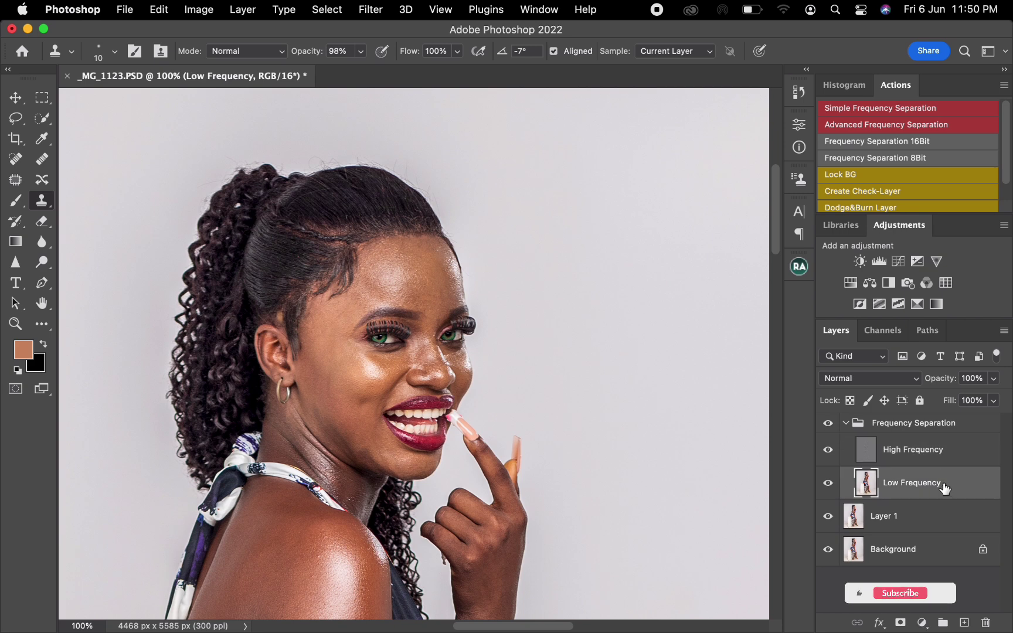
{"action": "left_click", "coordinate": [46, 326]}
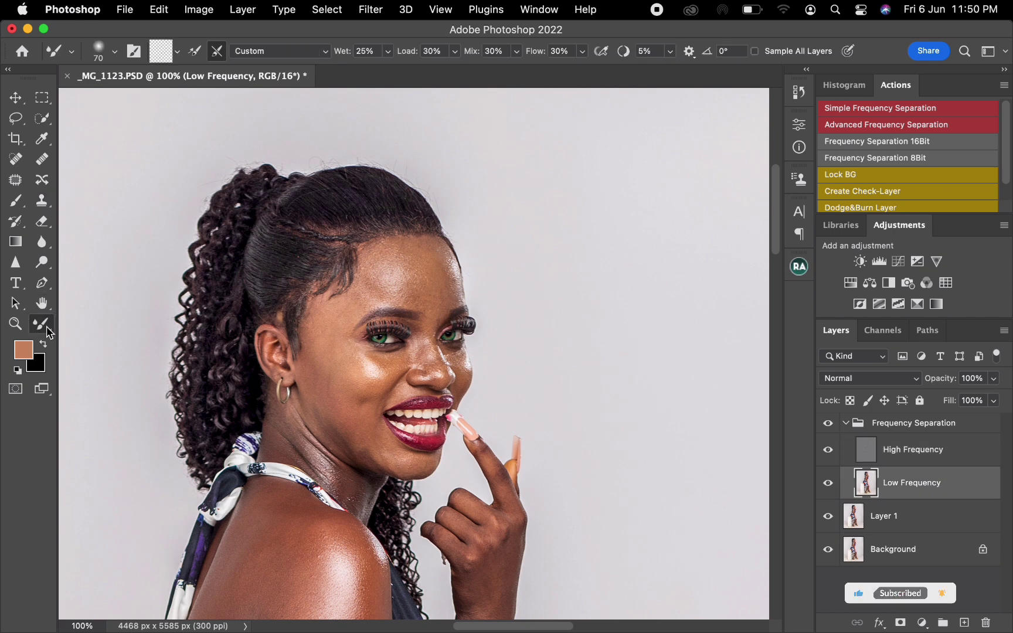
{"action": "left_click", "coordinate": [177, 52]}
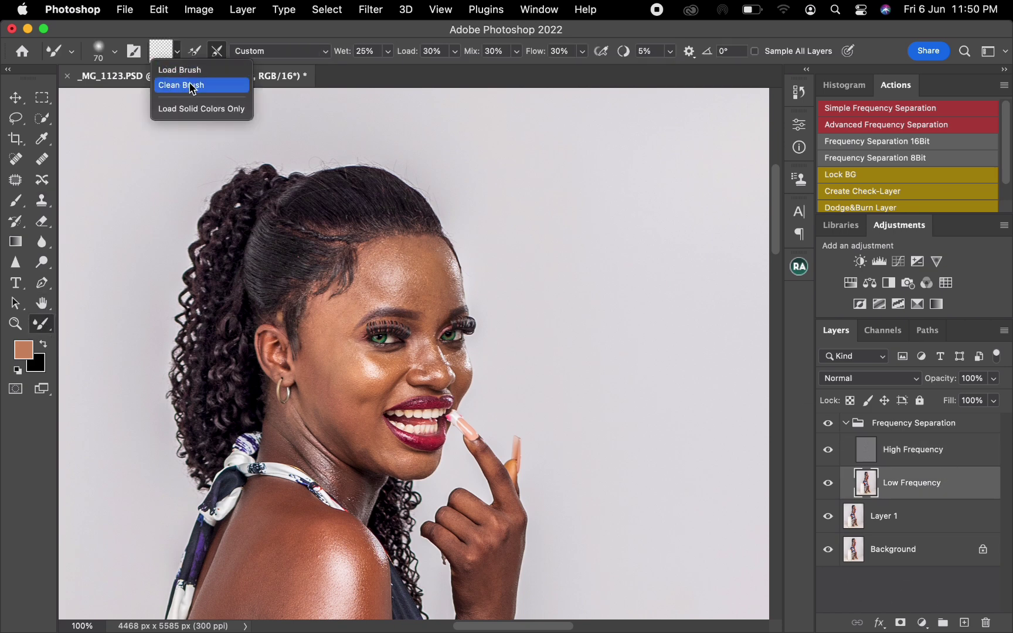
{"action": "left_click", "coordinate": [192, 88]}
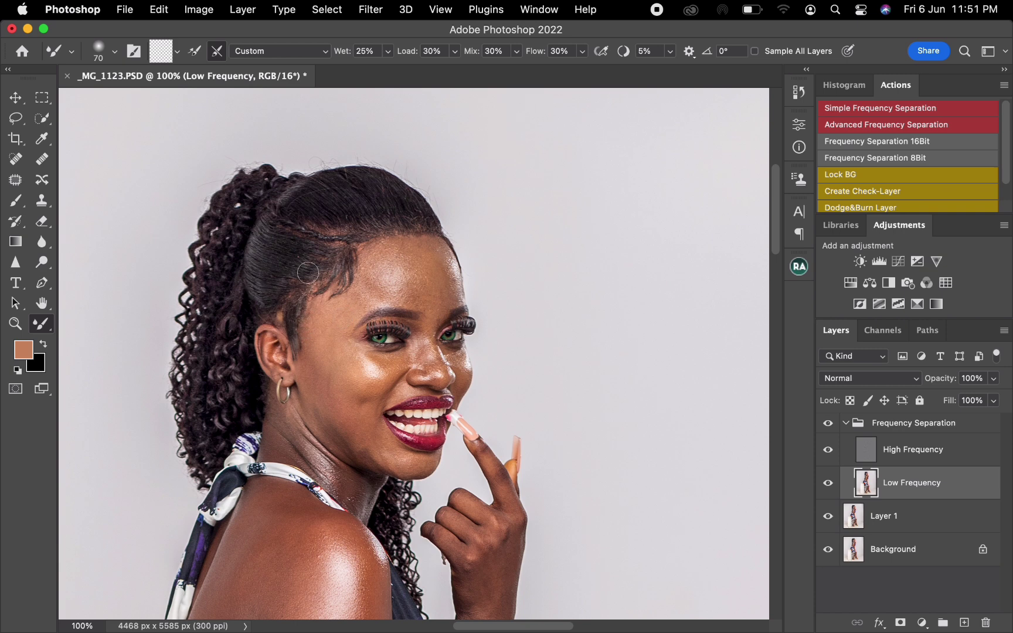
Blend the skin tones across the forehead on the Low Frequency layer with the Mixer Brush, adjusting the size between 90 and 80 px
{"action": "key", "text": "bracketleft"}
{"action": "key", "text": "bracketleft"}
{"action": "key", "text": "bracketright"}
{"action": "key", "text": "bracketright"}
{"action": "key", "text": "bracketright"}
{"action": "mouse_move", "coordinate": [417, 287]}
{"action": "left_mouse_down"}
{"action": "mouse_move", "coordinate": [403, 270]}
{"action": "mouse_move", "coordinate": [431, 302]}
{"action": "mouse_move", "coordinate": [446, 298]}
{"action": "mouse_move", "coordinate": [447, 273]}
{"action": "mouse_move", "coordinate": [411, 247]}
{"action": "left_mouse_up"}
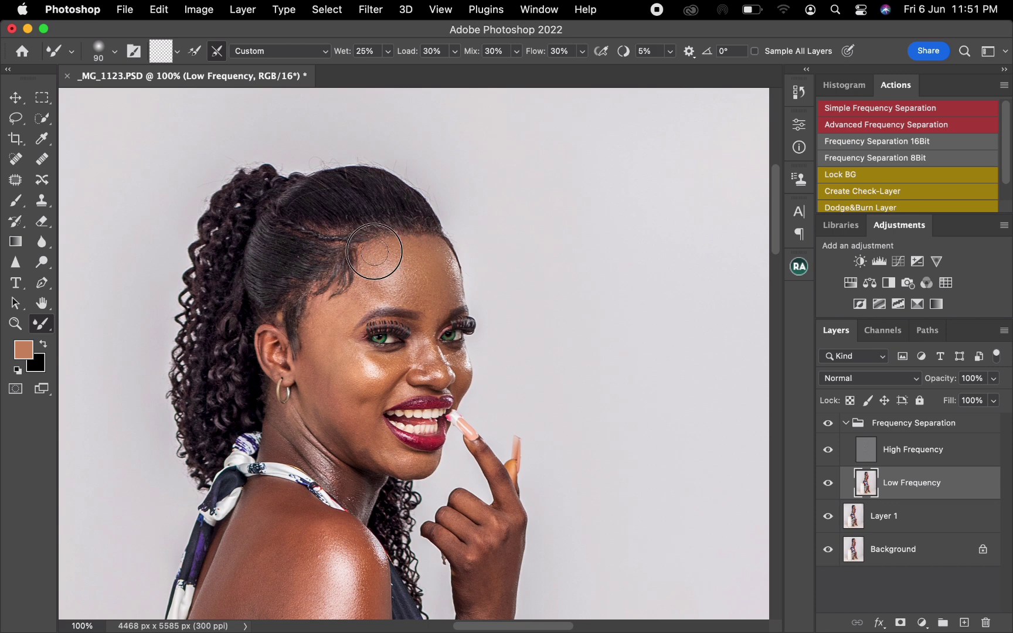
{"action": "key", "text": "bracketleft"}
{"action": "key", "text": "bracketleft"}
{"action": "mouse_move", "coordinate": [378, 292]}
{"action": "left_mouse_down"}
{"action": "mouse_move", "coordinate": [365, 299]}
{"action": "mouse_move", "coordinate": [407, 277]}
{"action": "left_mouse_up"}
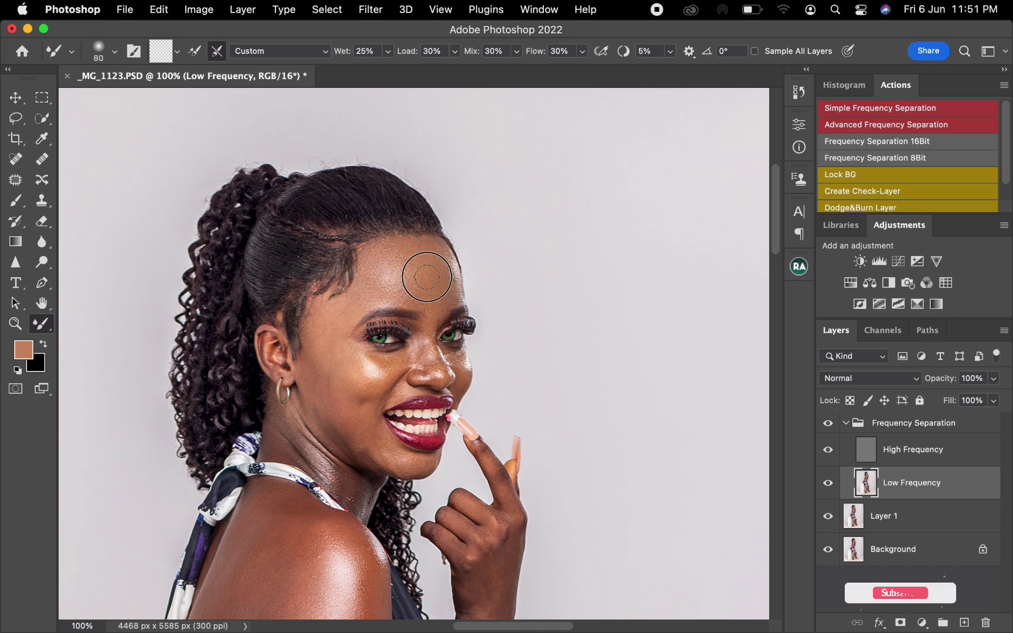
Smooth the tone transitions along the near temple, the side of the face and the jawline
{"action": "key", "text": "bracketleft"}
{"action": "mouse_move", "coordinate": [342, 314]}
{"action": "left_mouse_down"}
{"action": "mouse_move", "coordinate": [319, 330]}
{"action": "mouse_move", "coordinate": [315, 311]}
{"action": "mouse_move", "coordinate": [305, 335]}
{"action": "mouse_move", "coordinate": [327, 304]}
{"action": "left_mouse_up"}
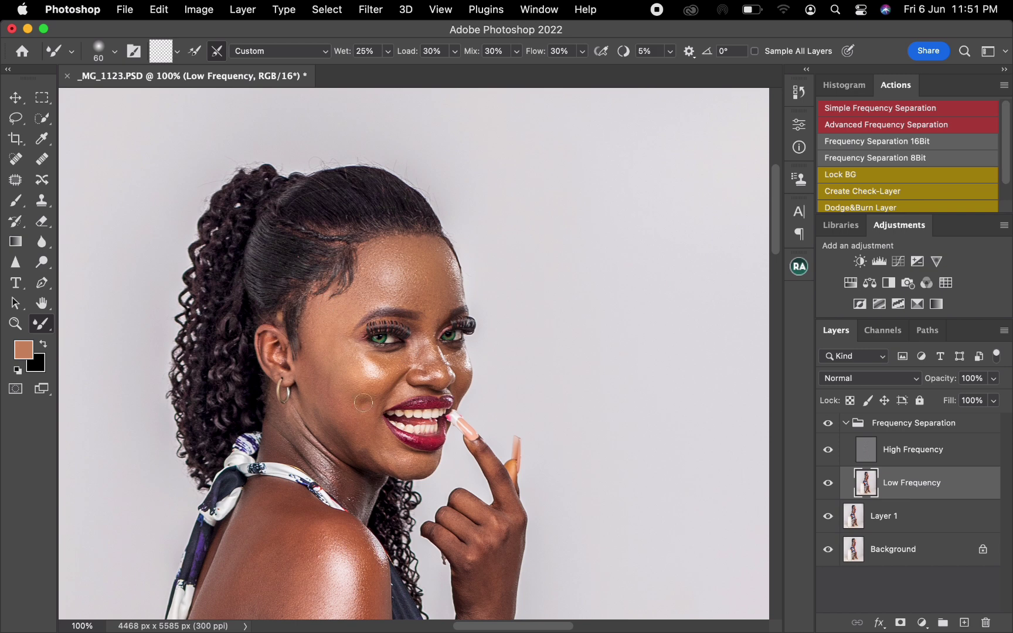
{"action": "mouse_move", "coordinate": [316, 357]}
{"action": "left_mouse_down"}
{"action": "mouse_move", "coordinate": [310, 324]}
{"action": "mouse_move", "coordinate": [320, 326]}
{"action": "left_mouse_up"}
{"action": "mouse_move", "coordinate": [305, 397]}
{"action": "left_mouse_down"}
{"action": "mouse_move", "coordinate": [334, 413]}
{"action": "mouse_move", "coordinate": [315, 401]}
{"action": "mouse_move", "coordinate": [325, 426]}
{"action": "mouse_move", "coordinate": [331, 431]}
{"action": "mouse_move", "coordinate": [326, 417]}
{"action": "mouse_move", "coordinate": [358, 447]}
{"action": "left_mouse_up"}
{"action": "key", "text": "bracketright"}
{"action": "key", "text": "bracketright"}
{"action": "mouse_move", "coordinate": [337, 319]}
{"action": "left_mouse_down"}
{"action": "mouse_move", "coordinate": [360, 362]}
{"action": "mouse_move", "coordinate": [353, 352]}
{"action": "mouse_move", "coordinate": [326, 383]}
{"action": "mouse_move", "coordinate": [341, 402]}
{"action": "mouse_move", "coordinate": [333, 392]}
{"action": "mouse_move", "coordinate": [327, 408]}
{"action": "mouse_move", "coordinate": [355, 442]}
{"action": "mouse_move", "coordinate": [315, 413]}
{"action": "left_mouse_up"}
Blend the highlight and shadow patches on the near cheek below the eye with a 70 px brush
{"action": "key", "text": "bracketleft"}
{"action": "key", "text": "bracketleft"}
{"action": "key", "text": "bracketleft"}
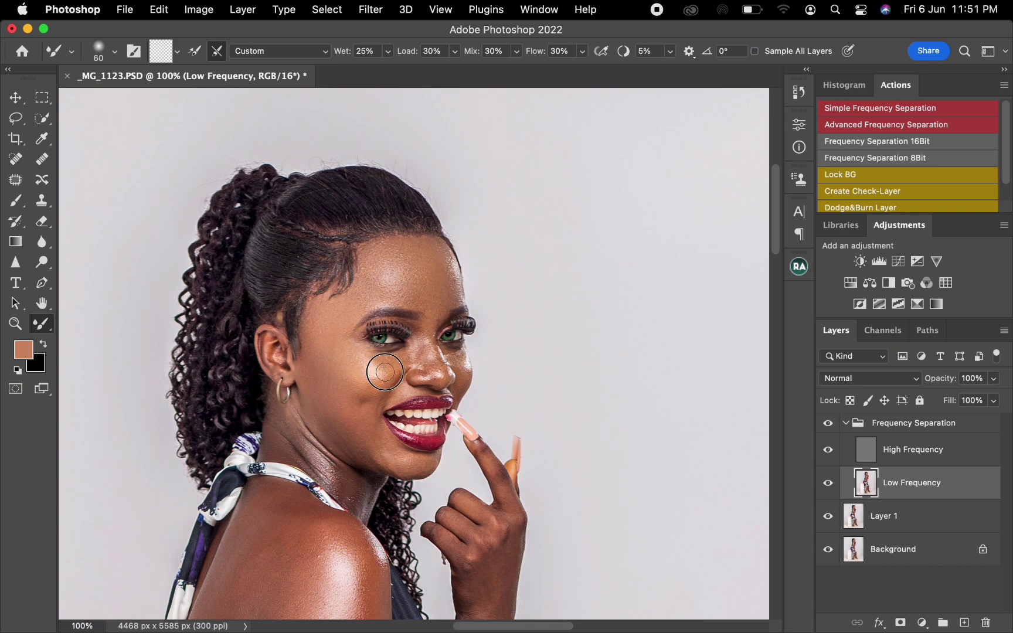
{"action": "key", "text": "bracketright"}
{"action": "left_click_drag", "start_coordinate": [388, 371], "coordinate": [371, 360]}
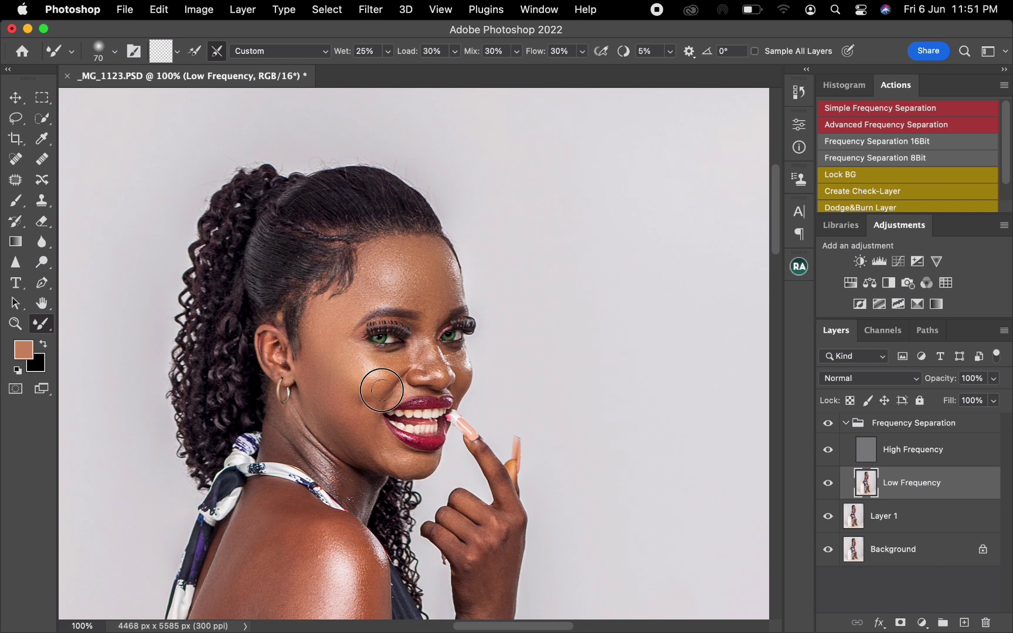
{"action": "mouse_move", "coordinate": [369, 403]}
{"action": "left_mouse_down"}
{"action": "mouse_move", "coordinate": [374, 459]}
{"action": "mouse_move", "coordinate": [365, 447]}
{"action": "mouse_move", "coordinate": [392, 461]}
{"action": "mouse_move", "coordinate": [370, 438]}
{"action": "mouse_move", "coordinate": [375, 429]}
{"action": "mouse_move", "coordinate": [342, 438]}
{"action": "mouse_move", "coordinate": [322, 421]}
{"action": "mouse_move", "coordinate": [315, 385]}
{"action": "mouse_move", "coordinate": [313, 411]}
{"action": "mouse_move", "coordinate": [302, 377]}
{"action": "left_mouse_up"}
{"action": "left_click_drag", "start_coordinate": [382, 364], "coordinate": [374, 365]}
{"action": "left_click_drag", "start_coordinate": [347, 352], "coordinate": [346, 346]}
{"action": "left_click_drag", "start_coordinate": [328, 365], "coordinate": [339, 354]}
Blend the tones along the side of the nose bridge with a smaller brush and finish at 45 px
{"action": "key", "text": "bracketleft"}
{"action": "mouse_move", "coordinate": [420, 354]}
{"action": "left_mouse_down"}
{"action": "mouse_move", "coordinate": [422, 332]}
{"action": "mouse_move", "coordinate": [437, 363]}
{"action": "mouse_move", "coordinate": [430, 336]}
{"action": "mouse_move", "coordinate": [434, 343]}
{"action": "mouse_move", "coordinate": [438, 375]}
{"action": "mouse_move", "coordinate": [415, 351]}
{"action": "left_mouse_up"}
{"action": "key", "text": "bracketleft"}
{"action": "key", "text": "bracketright"}
{"action": "key", "text": "bracketright"}
{"action": "key", "text": "bracketright"}
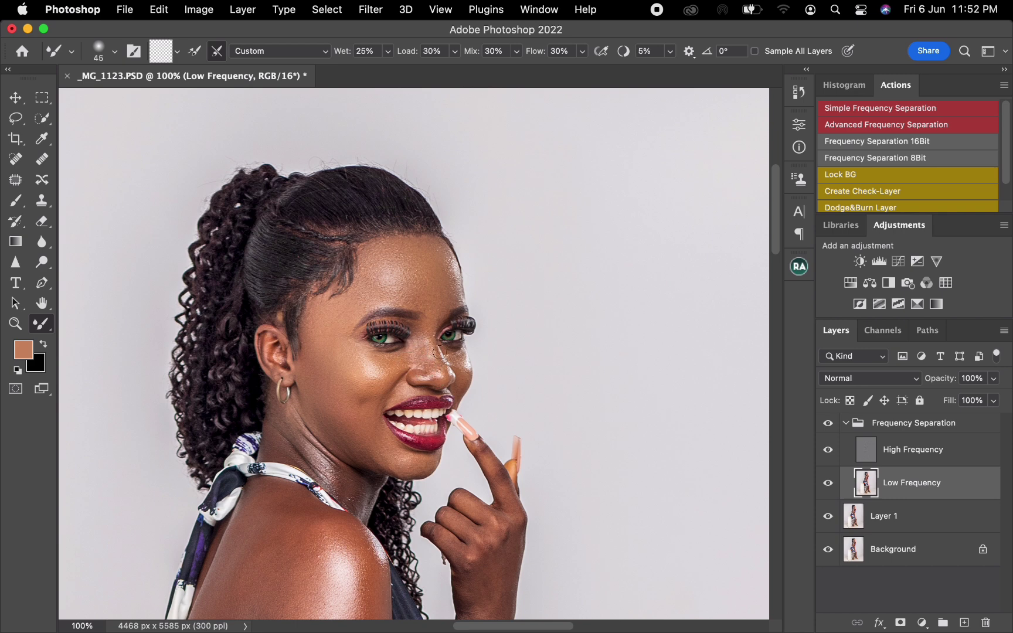
Clone clean texture over the flaws on the nose bridge and beside the nose on the High Frequency layer, using the Clone Stamp
{"action": "key", "text": "super+plus"}
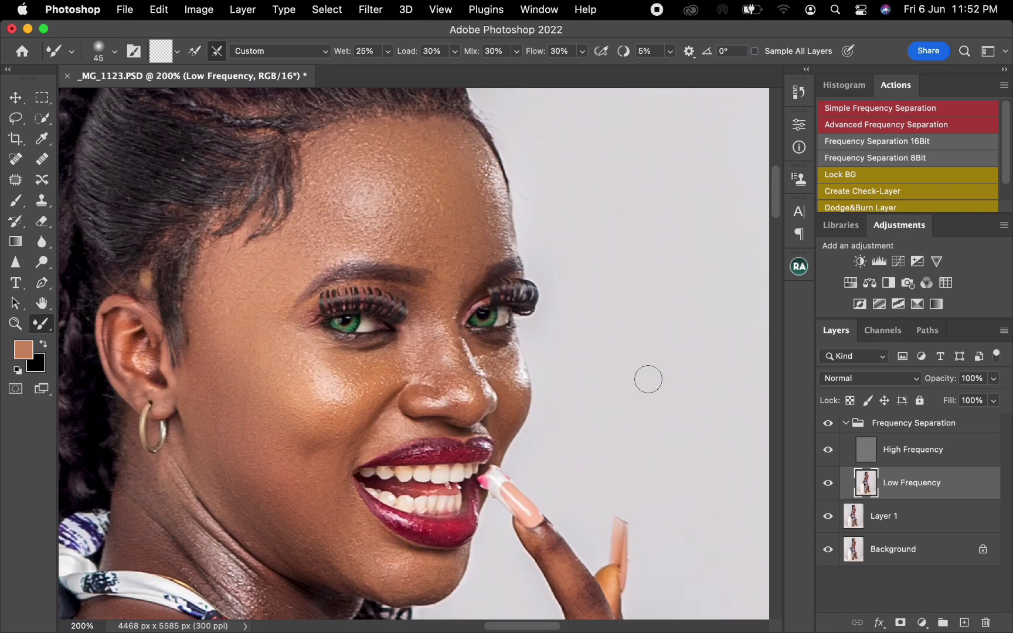
{"action": "left_click", "coordinate": [902, 463]}
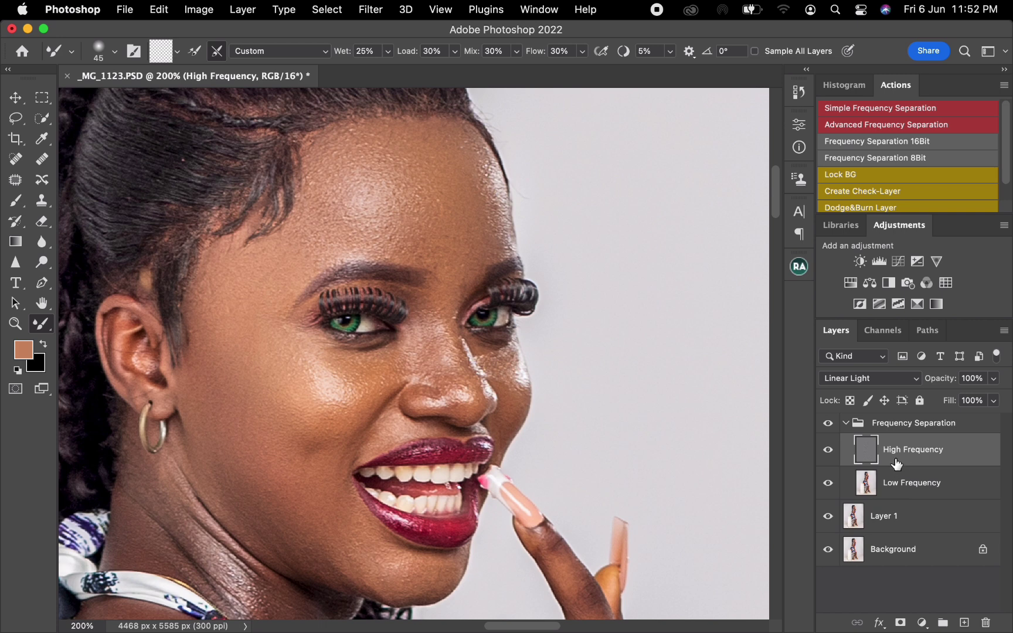
{"action": "left_click", "coordinate": [42, 201]}
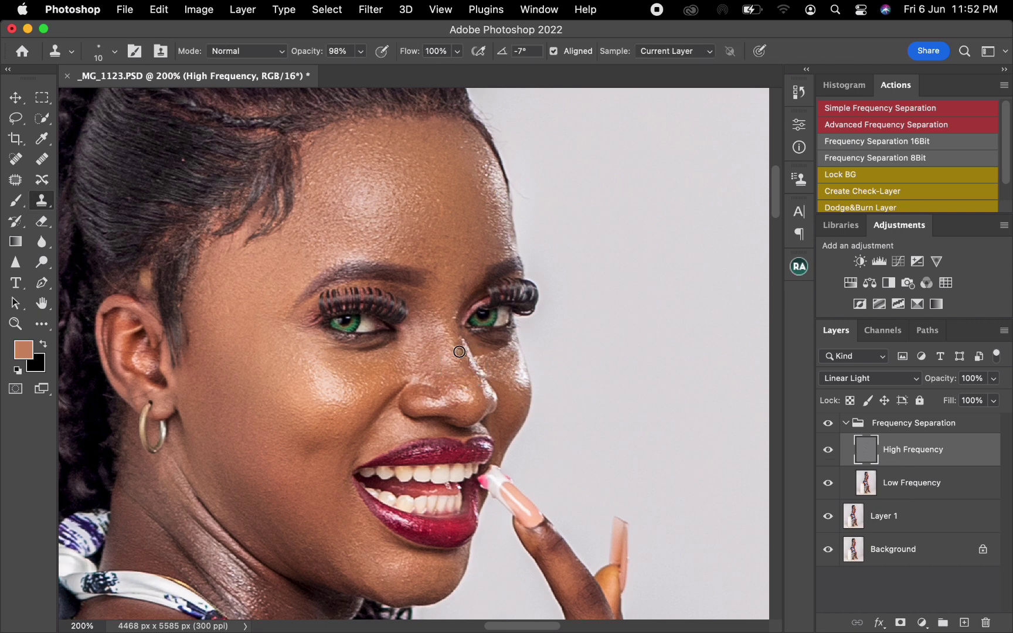
{"action": "left_click_drag", "start_coordinate": [443, 332], "coordinate": [444, 327]}
{"action": "left_click", "coordinate": [470, 377], "text": "alt"}
{"action": "left_click", "coordinate": [467, 360]}
{"action": "left_click_drag", "start_coordinate": [471, 371], "coordinate": [471, 372]}
Clone out the texture flaws beside the nostril and at the outer corner of the near eye
{"action": "left_click", "coordinate": [433, 402], "text": "alt"}
{"action": "left_click_drag", "start_coordinate": [422, 397], "coordinate": [416, 396]}
{"action": "left_click", "coordinate": [428, 365], "text": "alt"}
{"action": "left_click", "coordinate": [293, 332], "text": "alt"}
{"action": "left_click_drag", "start_coordinate": [313, 315], "coordinate": [325, 324]}
{"action": "key", "text": "super+minus"}
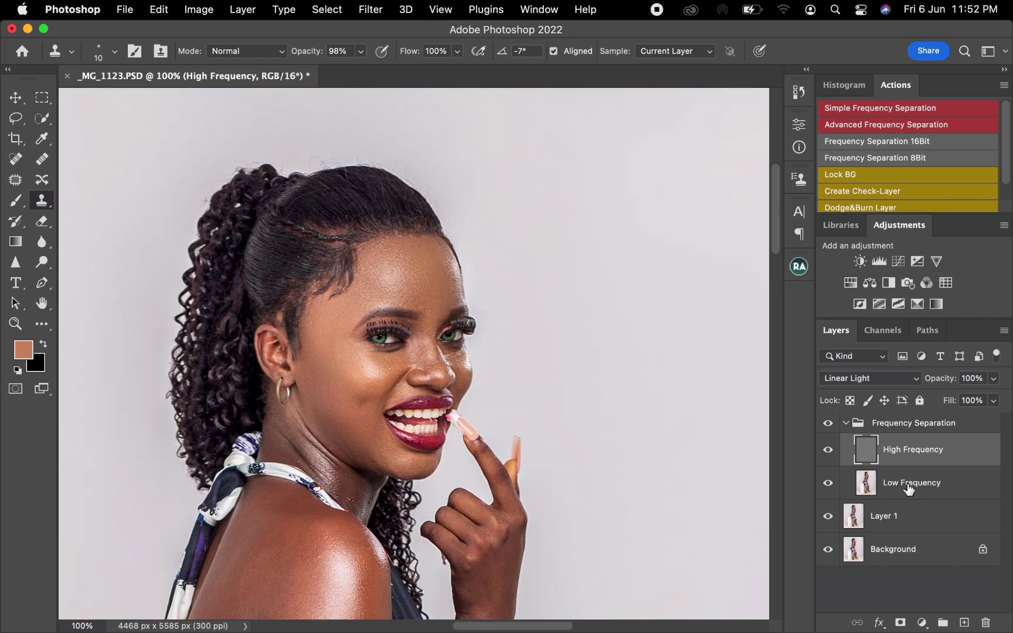
Blend the neck tones on the Low Frequency layer with the Mixer Brush and compare the retouch with the Frequency Separation group hidden
{"action": "left_click", "coordinate": [890, 485]}
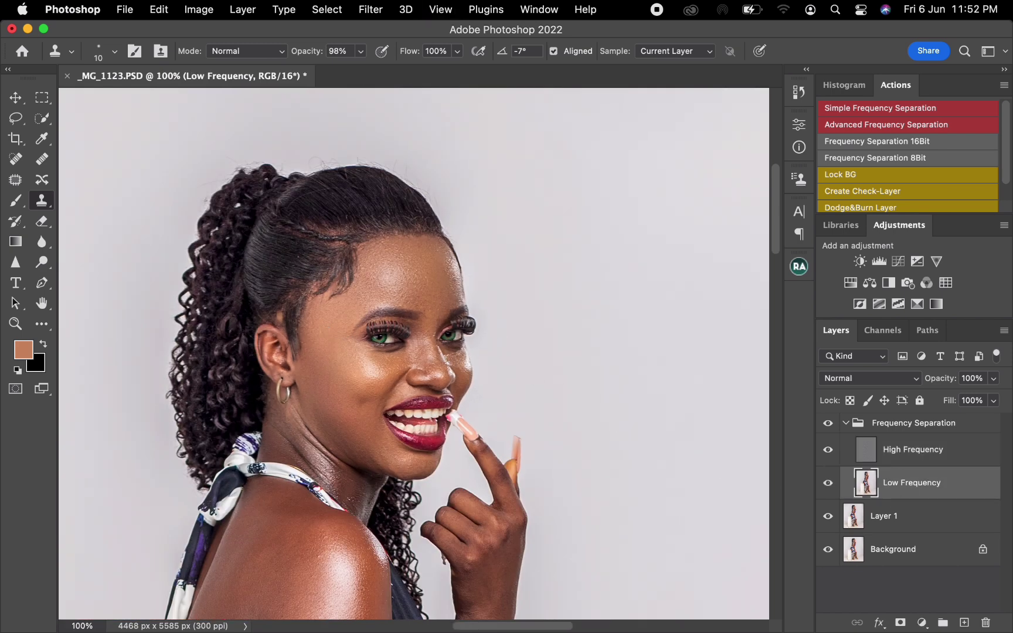
{"action": "key", "text": "b"}
{"action": "key", "text": "s"}
{"action": "key", "text": "b"}
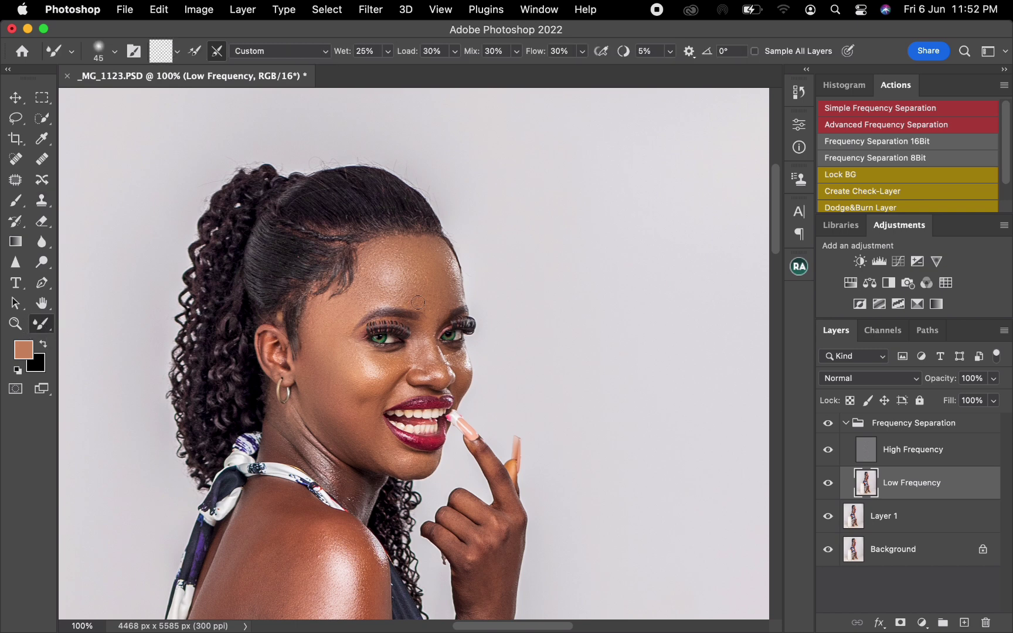
{"action": "key", "text": "bracketright"}
{"action": "key", "text": "bracketright"}
{"action": "key", "text": "bracketright"}
{"action": "key", "text": "bracketright"}
{"action": "key", "text": "bracketright"}
{"action": "key", "text": "bracketleft"}
{"action": "key", "text": "bracketleft"}
{"action": "key", "text": "bracketright"}
{"action": "key", "text": "bracketright"}
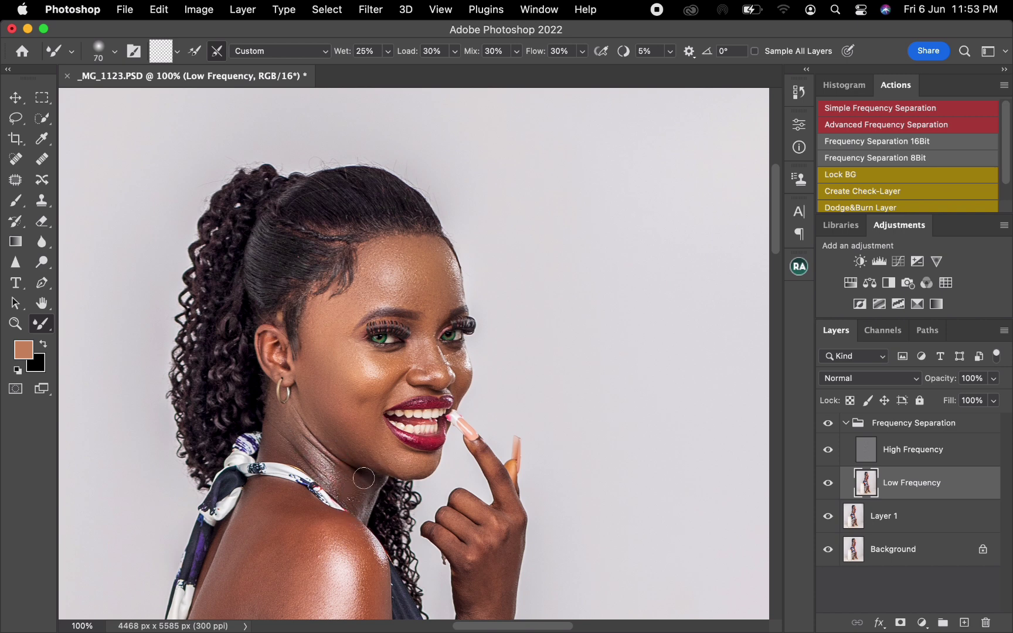
{"action": "key", "text": "bracketright"}
{"action": "left_click_drag", "start_coordinate": [303, 436], "coordinate": [343, 441]}
{"action": "left_click", "coordinate": [829, 424]}
{"action": "left_click", "coordinate": [829, 425]}
Smooth the tones on the back of the raised hand down to the wrist, adjusting the Mixer Brush between 40 and 90 px
{"action": "key", "text": "bracketright"}
{"action": "key", "text": "bracketright"}
{"action": "mouse_move", "coordinate": [387, 522]}
{"action": "left_mouse_down"}
{"action": "mouse_move", "coordinate": [389, 404]}
{"action": "mouse_move", "coordinate": [417, 295]}
{"action": "left_mouse_up"}
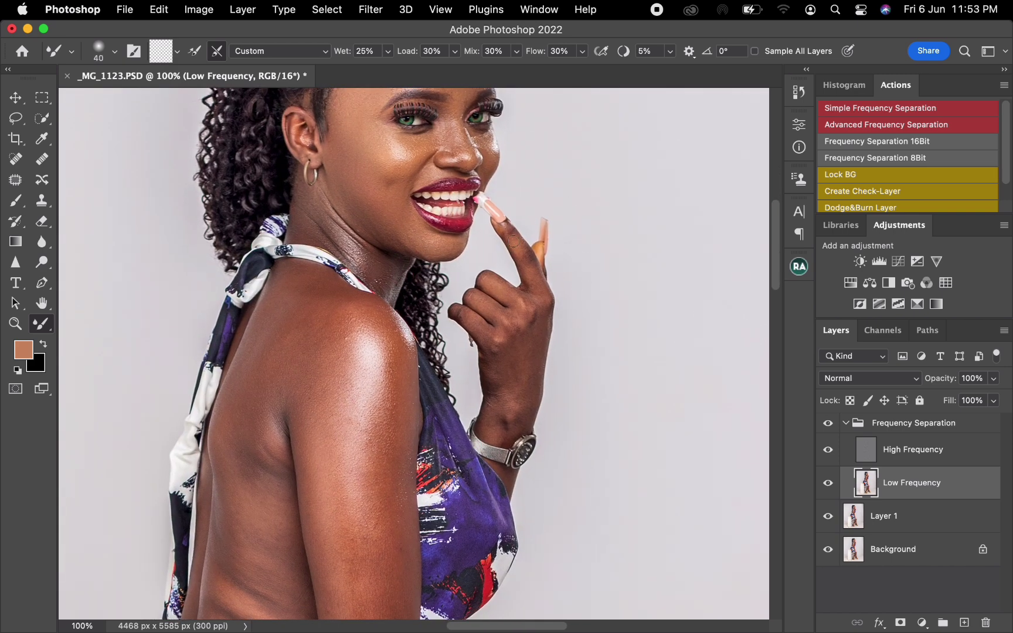
{"action": "key", "text": "bracketright"}
{"action": "key", "text": "bracketright"}
{"action": "key", "text": "bracketleft"}
{"action": "key", "text": "bracketleft"}
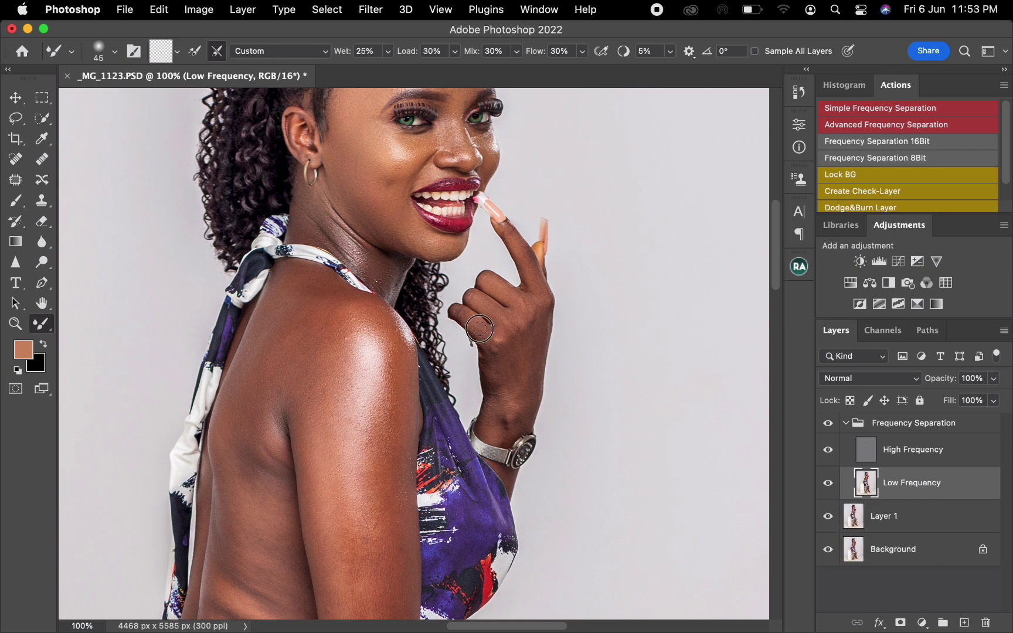
{"action": "key", "text": "bracketright"}
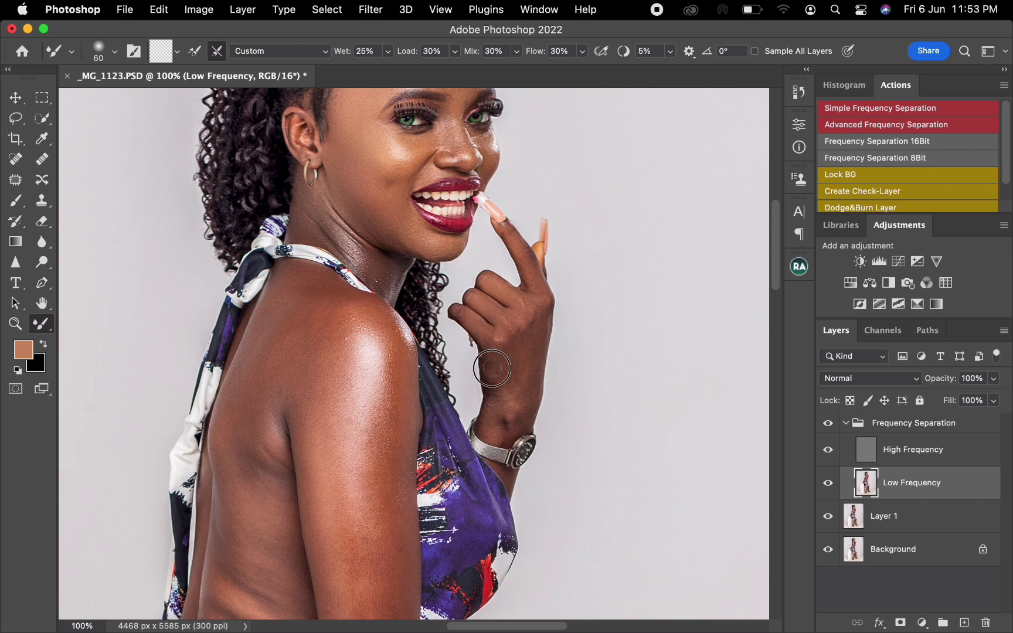
{"action": "key", "text": "bracketright"}
{"action": "key", "text": "bracketright"}
{"action": "key", "text": "bracketright"}
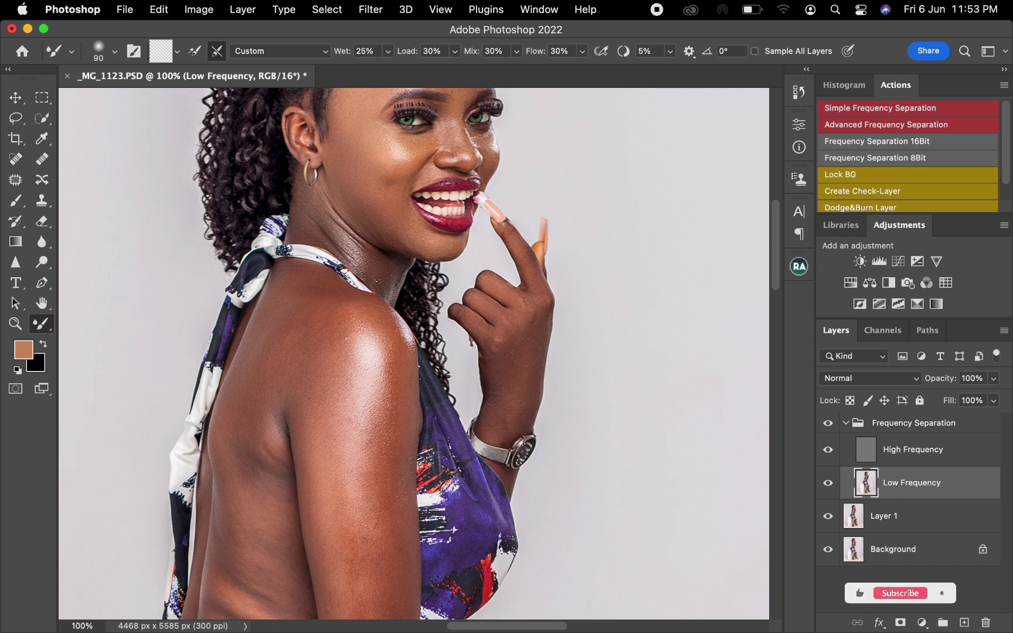
{"action": "key", "text": "bracketleft"}
{"action": "key", "text": "bracketleft"}
{"action": "key", "text": "bracketleft"}
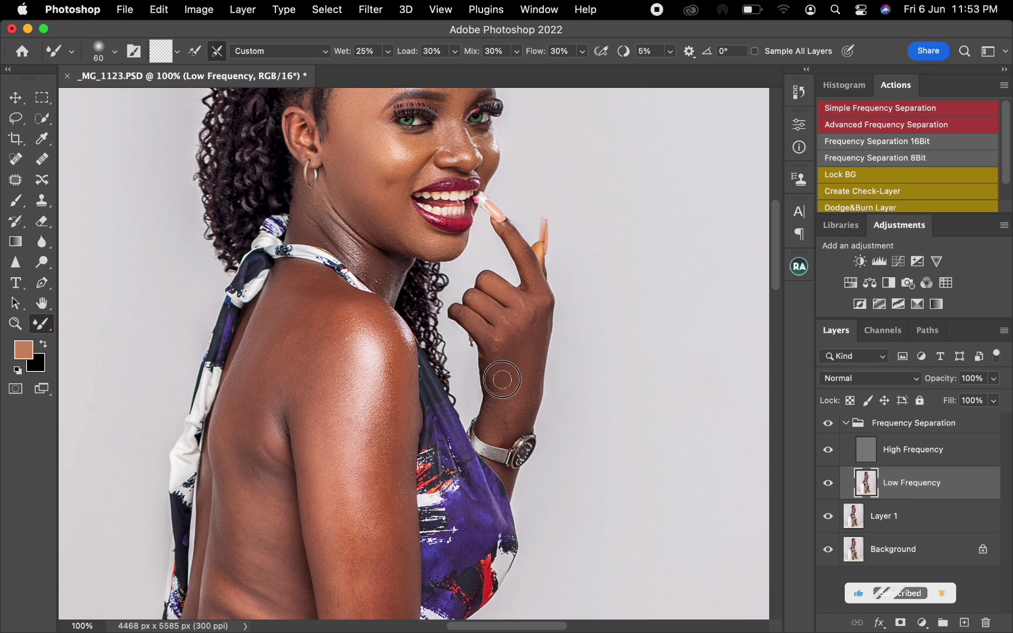
Clone clean texture over flaws on the raised hand, shoulder and neck on the High Frequency layer with the Clone Stamp
{"action": "left_click", "coordinate": [942, 463]}
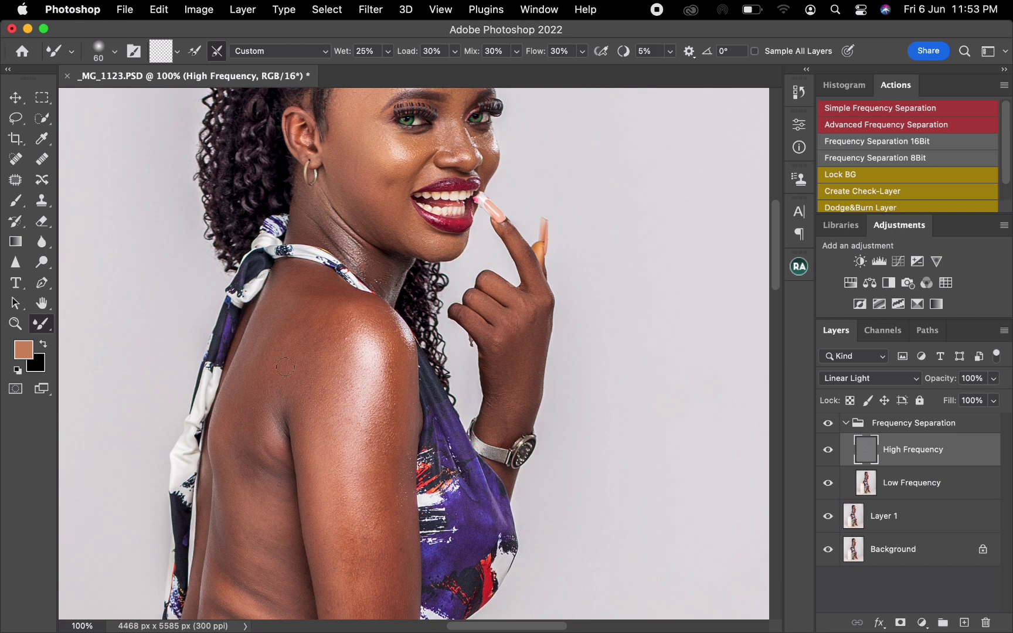
{"action": "left_click", "coordinate": [42, 201]}
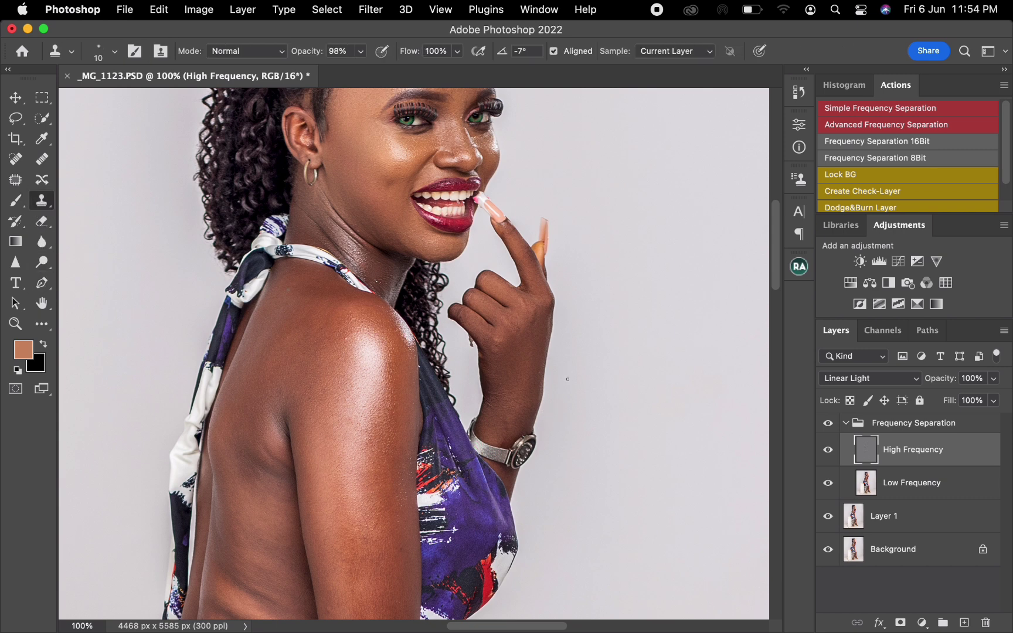
{"action": "left_click", "coordinate": [505, 367], "text": "alt"}
{"action": "left_click", "coordinate": [326, 351], "text": "alt"}
{"action": "left_click", "coordinate": [345, 340]}
{"action": "left_click", "coordinate": [392, 278], "text": "alt"}
{"action": "left_click", "coordinate": [399, 279]}
Blend the skin above the wristwatch on the Low Frequency layer with a 60 px Mixer Brush
{"action": "left_click", "coordinate": [961, 489]}
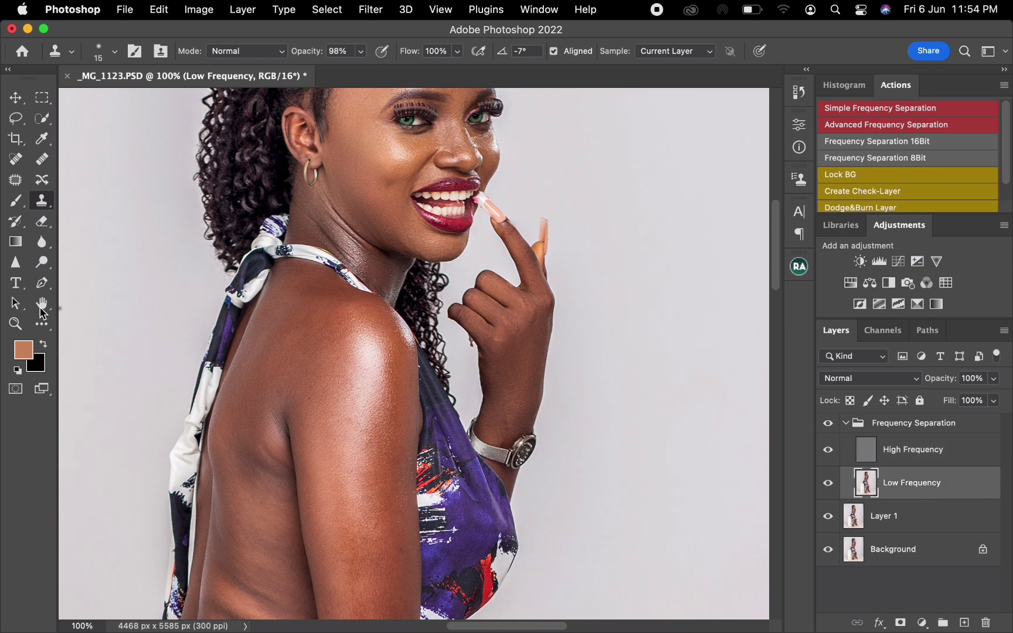
{"action": "left_click", "coordinate": [44, 325]}
{"action": "mouse_move", "coordinate": [509, 415]}
{"action": "left_mouse_down"}
{"action": "mouse_move", "coordinate": [503, 426]}
{"action": "mouse_move", "coordinate": [518, 426]}
{"action": "mouse_move", "coordinate": [503, 444]}
{"action": "left_mouse_up"}
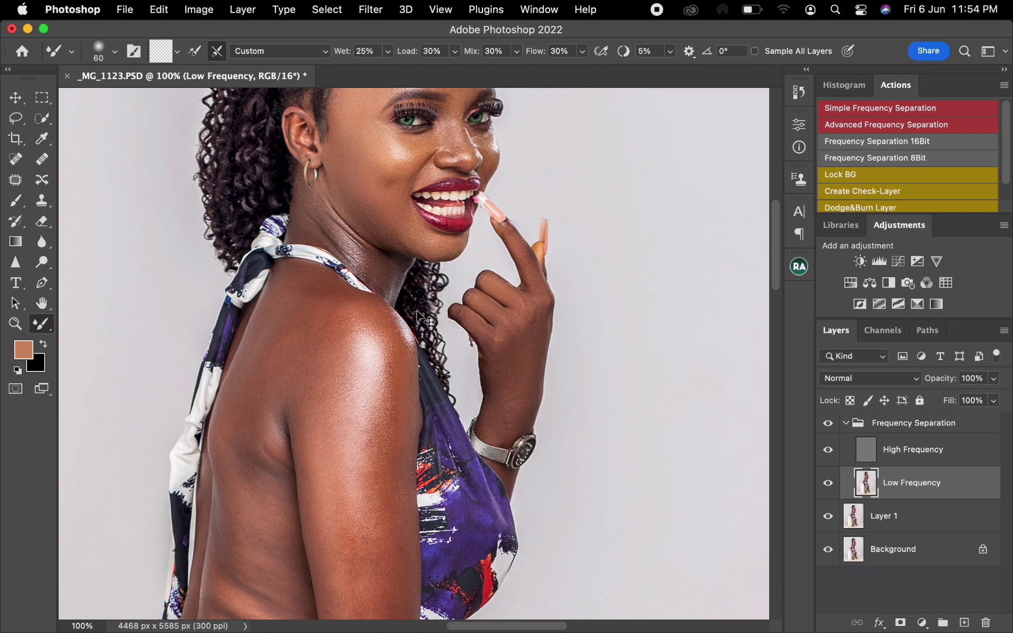
Smooth the tones across the upper back and over the shoulder, enlarging the Mixer Brush from 90 px to 125 px
{"action": "key", "text": "super+minus"}
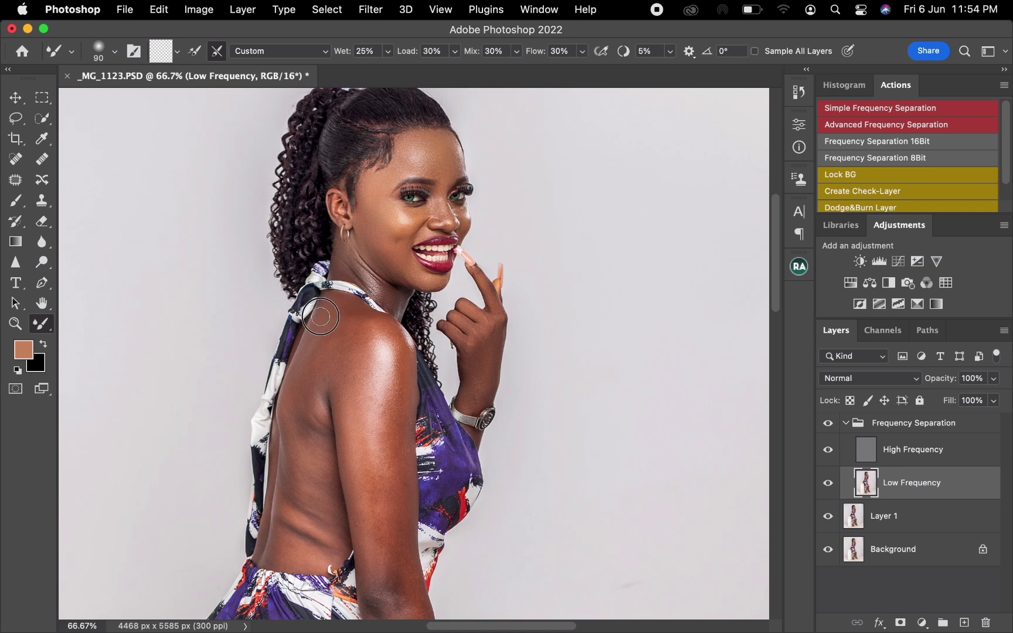
{"action": "mouse_move", "coordinate": [347, 303]}
{"action": "left_mouse_down"}
{"action": "mouse_move", "coordinate": [371, 319]}
{"action": "mouse_move", "coordinate": [333, 332]}
{"action": "mouse_move", "coordinate": [326, 324]}
{"action": "mouse_move", "coordinate": [320, 349]}
{"action": "mouse_move", "coordinate": [331, 336]}
{"action": "mouse_move", "coordinate": [299, 396]}
{"action": "mouse_move", "coordinate": [316, 451]}
{"action": "mouse_move", "coordinate": [300, 433]}
{"action": "mouse_move", "coordinate": [301, 398]}
{"action": "left_mouse_up"}
{"action": "key", "text": "bracketright"}
{"action": "mouse_move", "coordinate": [330, 309]}
{"action": "left_mouse_down"}
{"action": "mouse_move", "coordinate": [323, 329]}
{"action": "mouse_move", "coordinate": [335, 348]}
{"action": "mouse_move", "coordinate": [365, 342]}
{"action": "mouse_move", "coordinate": [350, 316]}
{"action": "mouse_move", "coordinate": [348, 391]}
{"action": "mouse_move", "coordinate": [360, 353]}
{"action": "mouse_move", "coordinate": [399, 340]}
{"action": "mouse_move", "coordinate": [387, 329]}
{"action": "mouse_move", "coordinate": [382, 337]}
{"action": "mouse_move", "coordinate": [398, 368]}
{"action": "mouse_move", "coordinate": [389, 425]}
{"action": "left_mouse_up"}
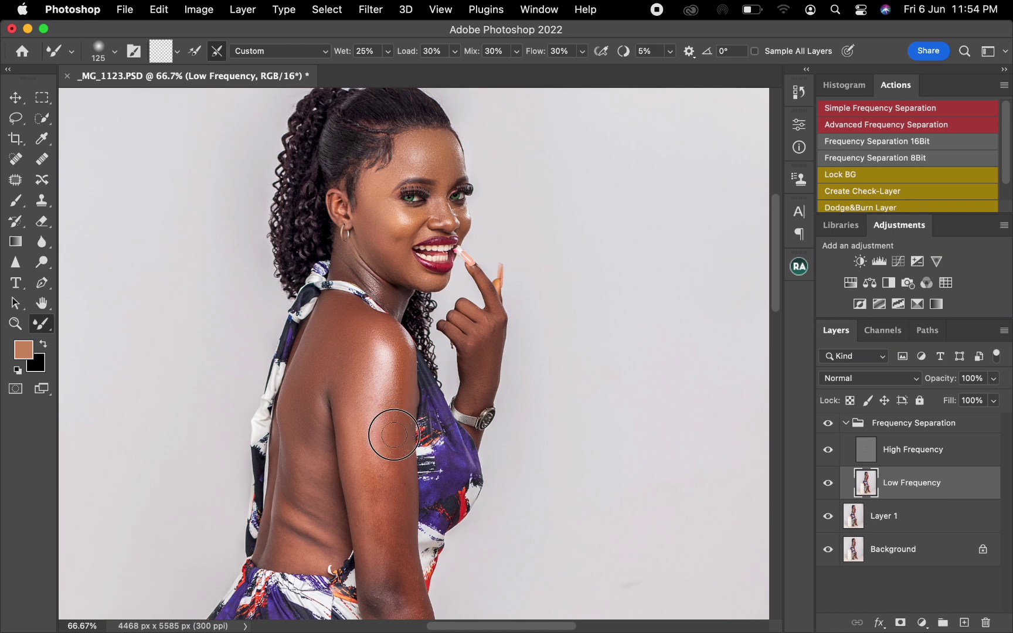
Blend the highlight and shadow transitions down the near upper arm with the Mixer Brush at about 150 px
{"action": "key", "text": "bracketright"}
{"action": "key", "text": "bracketright"}
{"action": "key", "text": "bracketright"}
{"action": "mouse_move", "coordinate": [392, 386]}
{"action": "left_mouse_down"}
{"action": "mouse_move", "coordinate": [374, 375]}
{"action": "mouse_move", "coordinate": [372, 425]}
{"action": "mouse_move", "coordinate": [356, 375]}
{"action": "mouse_move", "coordinate": [372, 337]}
{"action": "mouse_move", "coordinate": [373, 349]}
{"action": "mouse_move", "coordinate": [389, 352]}
{"action": "mouse_move", "coordinate": [377, 331]}
{"action": "mouse_move", "coordinate": [372, 480]}
{"action": "mouse_move", "coordinate": [358, 396]}
{"action": "mouse_move", "coordinate": [378, 444]}
{"action": "left_mouse_up"}
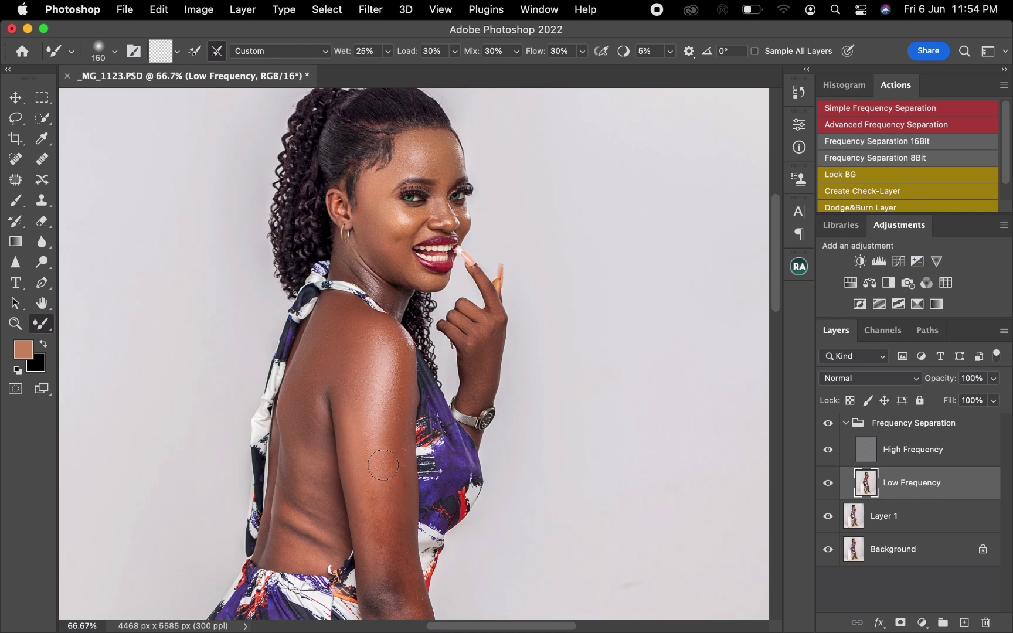
{"action": "key", "text": "bracketleft"}
{"action": "key", "text": "bracketright"}
{"action": "key", "text": "bracketright"}
{"action": "mouse_move", "coordinate": [377, 518]}
{"action": "left_mouse_down"}
{"action": "mouse_move", "coordinate": [377, 545]}
{"action": "mouse_move", "coordinate": [361, 438]}
{"action": "mouse_move", "coordinate": [374, 489]}
{"action": "mouse_move", "coordinate": [384, 441]}
{"action": "mouse_move", "coordinate": [387, 451]}
{"action": "left_mouse_up"}
Smooth the folds and shadows on the middle and lower back down to the dress, reducing the Mixer Brush to 80 px
{"action": "left_click_drag", "start_coordinate": [319, 452], "coordinate": [322, 460]}
{"action": "mouse_move", "coordinate": [318, 421]}
{"action": "left_mouse_down"}
{"action": "mouse_move", "coordinate": [304, 474]}
{"action": "mouse_move", "coordinate": [299, 448]}
{"action": "mouse_move", "coordinate": [295, 470]}
{"action": "mouse_move", "coordinate": [285, 463]}
{"action": "mouse_move", "coordinate": [287, 446]}
{"action": "mouse_move", "coordinate": [289, 535]}
{"action": "mouse_move", "coordinate": [293, 526]}
{"action": "mouse_move", "coordinate": [299, 544]}
{"action": "mouse_move", "coordinate": [311, 503]}
{"action": "mouse_move", "coordinate": [316, 526]}
{"action": "mouse_move", "coordinate": [301, 397]}
{"action": "mouse_move", "coordinate": [306, 424]}
{"action": "left_mouse_up"}
{"action": "key", "text": "]"}
{"action": "key", "text": "]"}
{"action": "key", "text": "]"}
{"action": "key", "text": "]"}
{"action": "mouse_move", "coordinate": [313, 482]}
{"action": "left_mouse_down"}
{"action": "mouse_move", "coordinate": [321, 521]}
{"action": "mouse_move", "coordinate": [316, 474]}
{"action": "mouse_move", "coordinate": [334, 534]}
{"action": "mouse_move", "coordinate": [319, 552]}
{"action": "mouse_move", "coordinate": [331, 513]}
{"action": "mouse_move", "coordinate": [337, 536]}
{"action": "left_mouse_up"}
{"action": "key", "text": "["}
{"action": "key", "text": "["}
{"action": "key", "text": "["}
{"action": "key", "text": "]"}
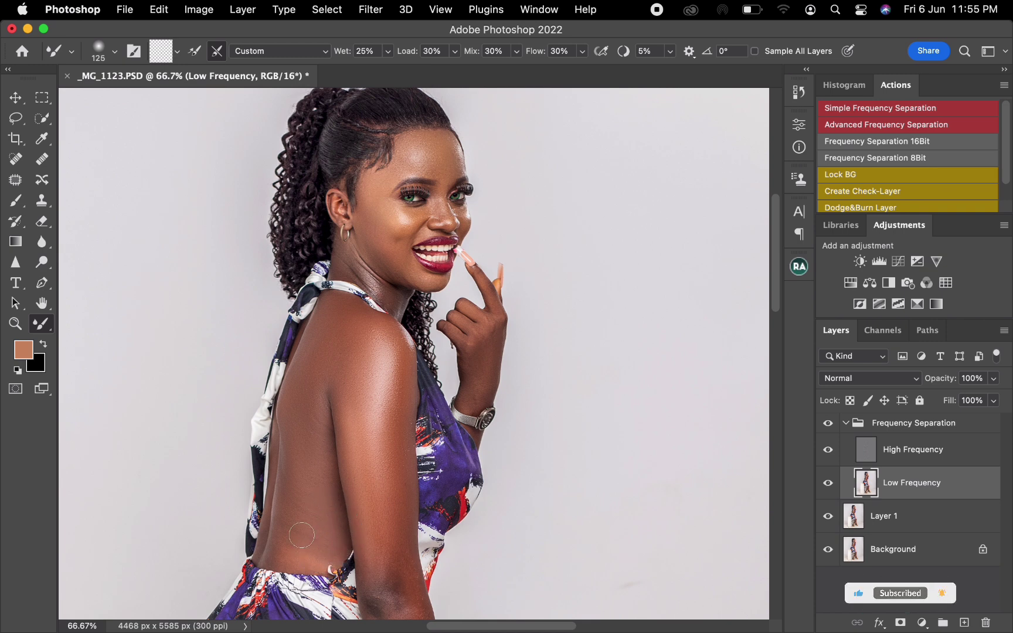
{"action": "key", "text": "["}
{"action": "key", "text": "["}
{"action": "key", "text": "["}
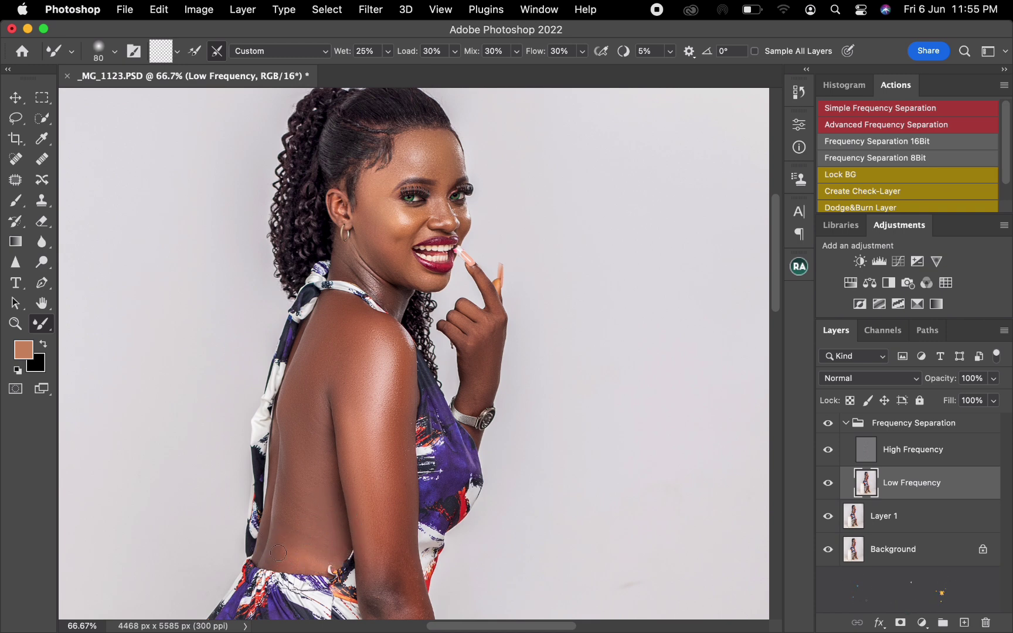
Even out the tones behind the shoulder and on the middle of the upper arm with a brush of up to 150 px
{"action": "key", "text": "]"}
{"action": "key", "text": "]"}
{"action": "key", "text": "]"}
{"action": "key", "text": "]"}
{"action": "key", "text": "["}
{"action": "mouse_move", "coordinate": [343, 373]}
{"action": "left_mouse_down"}
{"action": "mouse_move", "coordinate": [344, 315]}
{"action": "mouse_move", "coordinate": [339, 326]}
{"action": "left_mouse_up"}
{"action": "key", "text": "]"}
{"action": "left_click_drag", "start_coordinate": [380, 421], "coordinate": [379, 460]}
Touch up the skin texture on the High Frequency layer with a 20 px Clone Stamp
{"action": "left_click", "coordinate": [953, 454]}
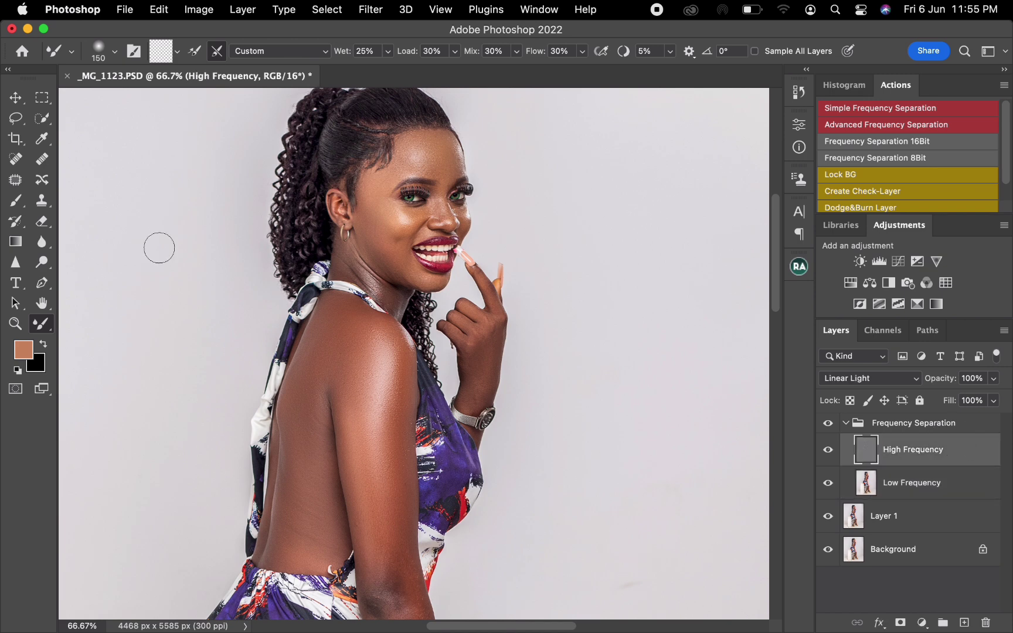
{"action": "left_click", "coordinate": [42, 200]}
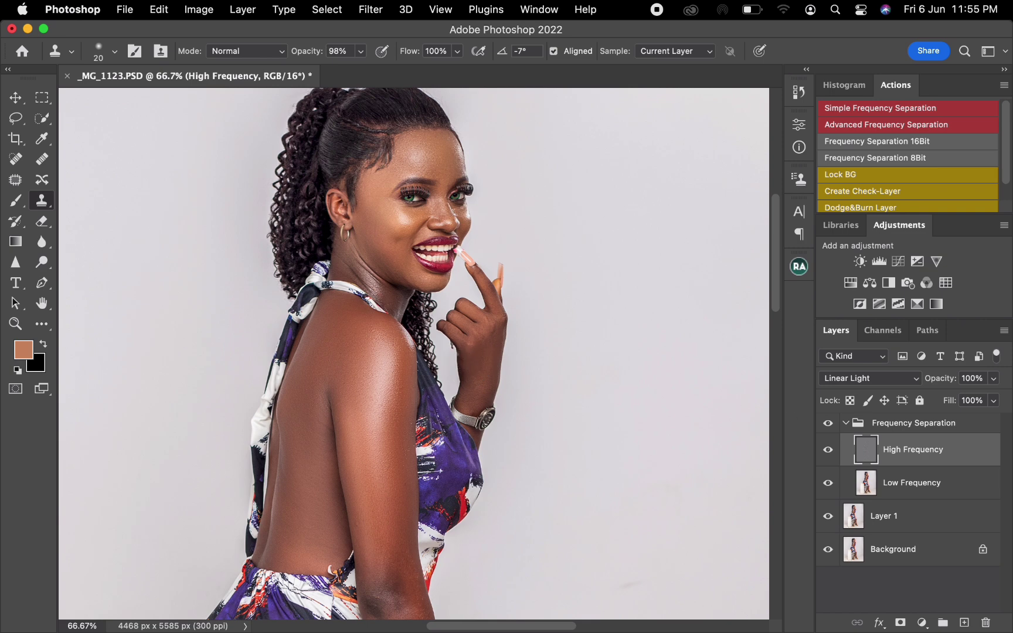
Return to the Low Frequency layer and blend the top of the upper arm with a 150 px Mixer Brush
{"action": "left_click", "coordinate": [948, 488]}
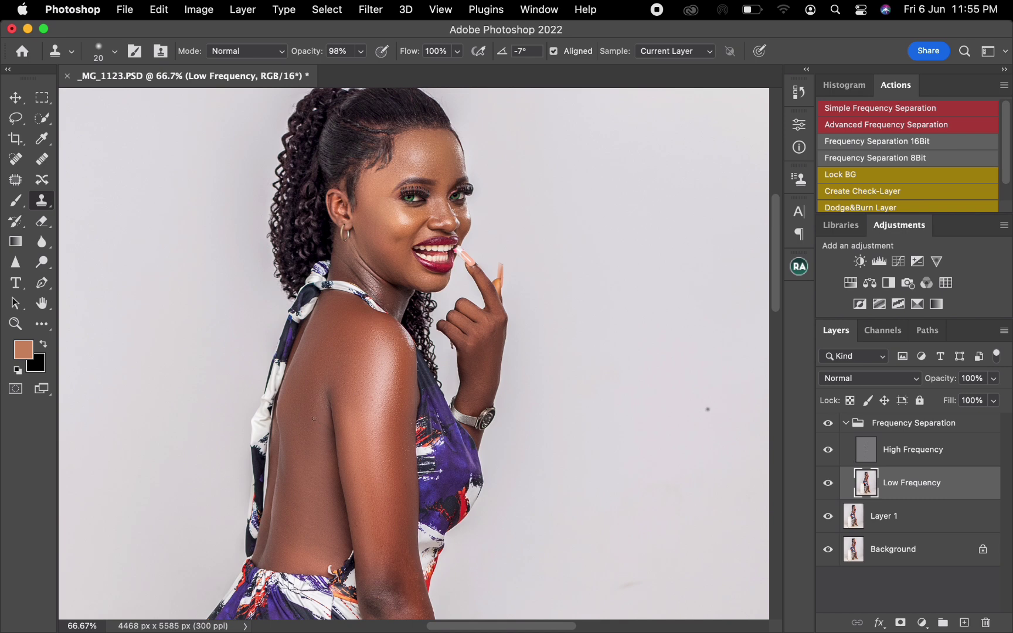
{"action": "key", "text": "b"}
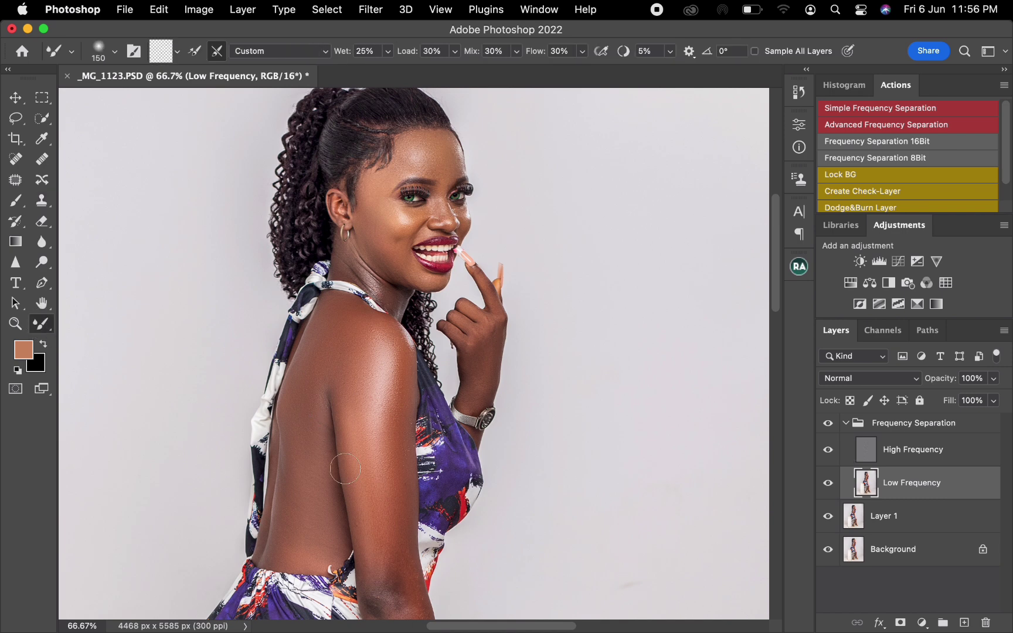
{"action": "left_click_drag", "start_coordinate": [367, 487], "coordinate": [356, 312]}
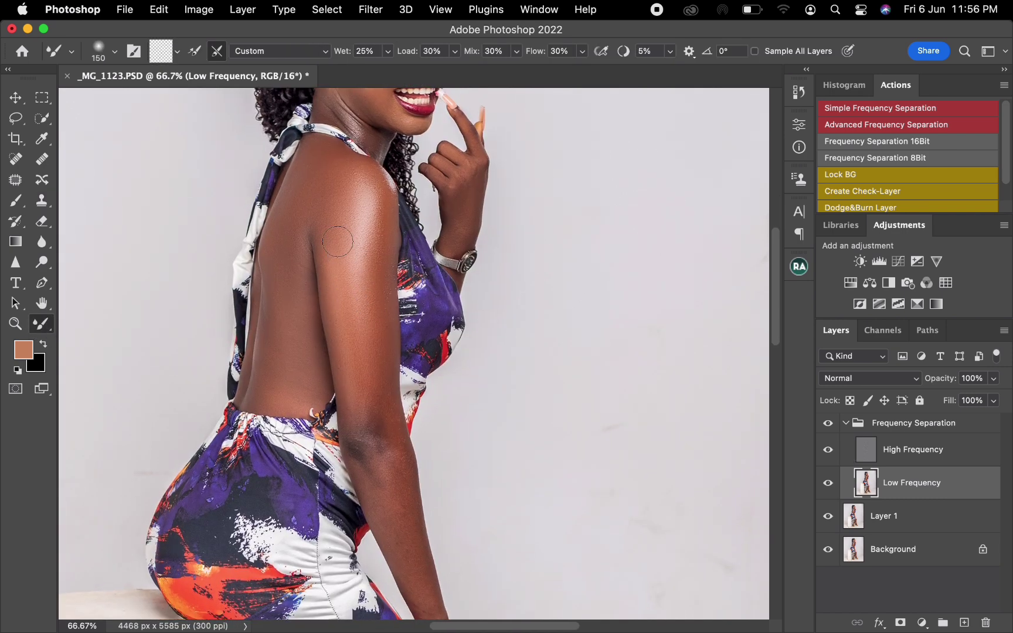
{"action": "left_click_drag", "start_coordinate": [338, 199], "coordinate": [335, 204]}
Smooth the dark creases around the elbow and the skin just above it with the Mixer Brush
{"action": "left_click_drag", "start_coordinate": [308, 406], "coordinate": [306, 300]}
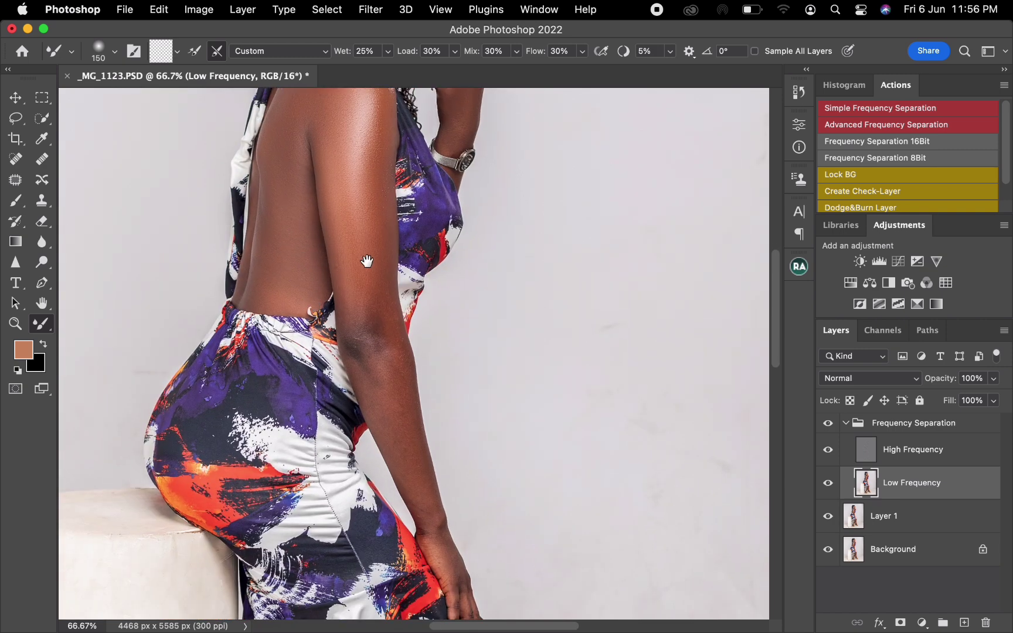
{"action": "key", "text": "]"}
{"action": "mouse_move", "coordinate": [374, 266]}
{"action": "left_mouse_down"}
{"action": "mouse_move", "coordinate": [383, 329]}
{"action": "mouse_move", "coordinate": [364, 331]}
{"action": "mouse_move", "coordinate": [358, 305]}
{"action": "mouse_move", "coordinate": [357, 324]}
{"action": "mouse_move", "coordinate": [352, 275]}
{"action": "mouse_move", "coordinate": [353, 306]}
{"action": "left_mouse_up"}
{"action": "key", "text": "]"}
{"action": "mouse_move", "coordinate": [370, 332]}
{"action": "left_mouse_down"}
{"action": "mouse_move", "coordinate": [388, 359]}
{"action": "mouse_move", "coordinate": [387, 391]}
{"action": "mouse_move", "coordinate": [365, 357]}
{"action": "mouse_move", "coordinate": [368, 370]}
{"action": "mouse_move", "coordinate": [368, 305]}
{"action": "mouse_move", "coordinate": [377, 331]}
{"action": "left_mouse_up"}
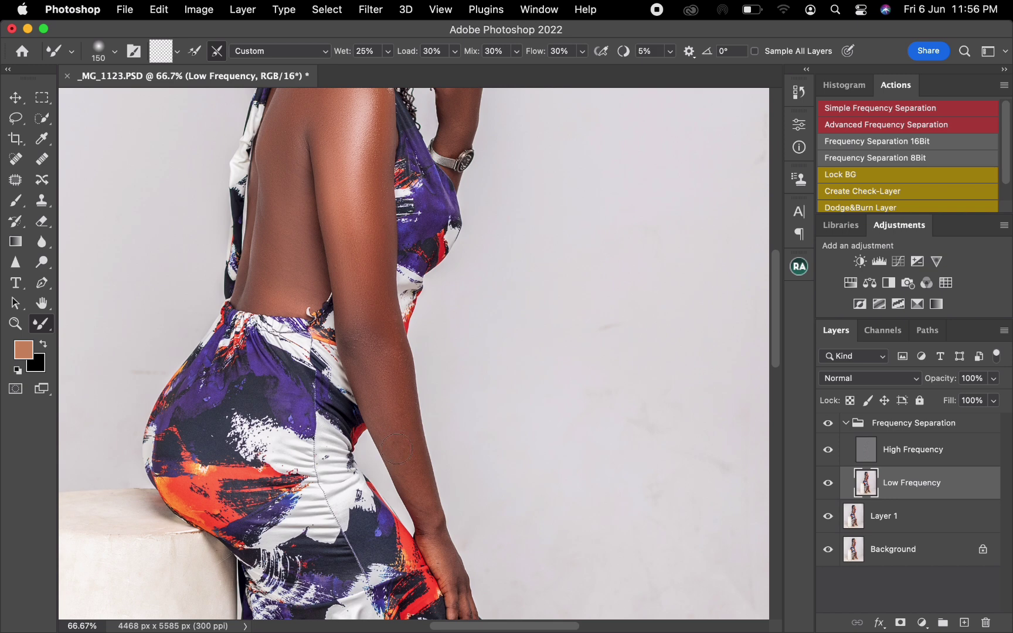
Blend the forearm tones from the elbow down to the wrist with a smaller Mixer Brush
{"action": "mouse_move", "coordinate": [405, 473]}
{"action": "left_mouse_down"}
{"action": "mouse_move", "coordinate": [413, 489]}
{"action": "mouse_move", "coordinate": [387, 410]}
{"action": "mouse_move", "coordinate": [402, 424]}
{"action": "left_mouse_up"}
{"action": "key", "text": "bracketleft"}
{"action": "key", "text": "bracketleft"}
{"action": "left_click_drag", "start_coordinate": [394, 359], "coordinate": [397, 364]}
{"action": "mouse_move", "coordinate": [426, 509]}
{"action": "left_mouse_down"}
{"action": "mouse_move", "coordinate": [428, 521]}
{"action": "mouse_move", "coordinate": [416, 499]}
{"action": "mouse_move", "coordinate": [426, 470]}
{"action": "mouse_move", "coordinate": [430, 551]}
{"action": "mouse_move", "coordinate": [426, 521]}
{"action": "left_mouse_up"}
{"action": "mouse_move", "coordinate": [369, 321]}
{"action": "left_mouse_down"}
{"action": "mouse_move", "coordinate": [373, 305]}
{"action": "mouse_move", "coordinate": [350, 332]}
{"action": "left_mouse_up"}
Blend the skin tones on the wrist and back of the hand with a small Mixer Brush
{"action": "mouse_move", "coordinate": [405, 487]}
{"action": "left_mouse_down"}
{"action": "mouse_move", "coordinate": [346, 306]}
{"action": "mouse_move", "coordinate": [339, 216]}
{"action": "left_mouse_up"}
{"action": "key", "text": "bracketleft"}
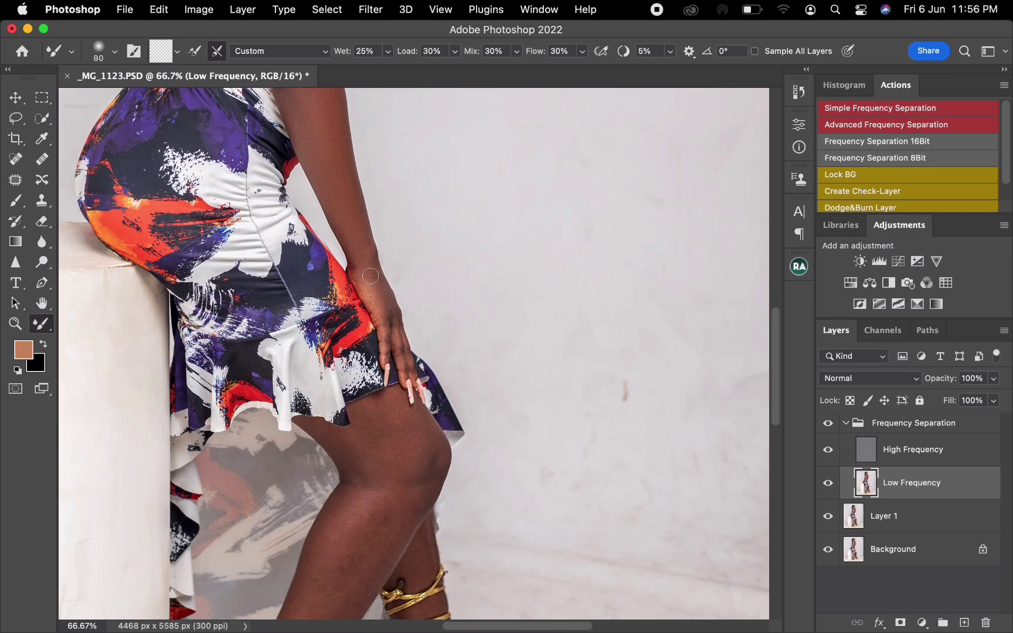
{"action": "key", "text": "bracketright"}
{"action": "key", "text": "bracketright"}
{"action": "left_click_drag", "start_coordinate": [363, 273], "coordinate": [389, 313]}
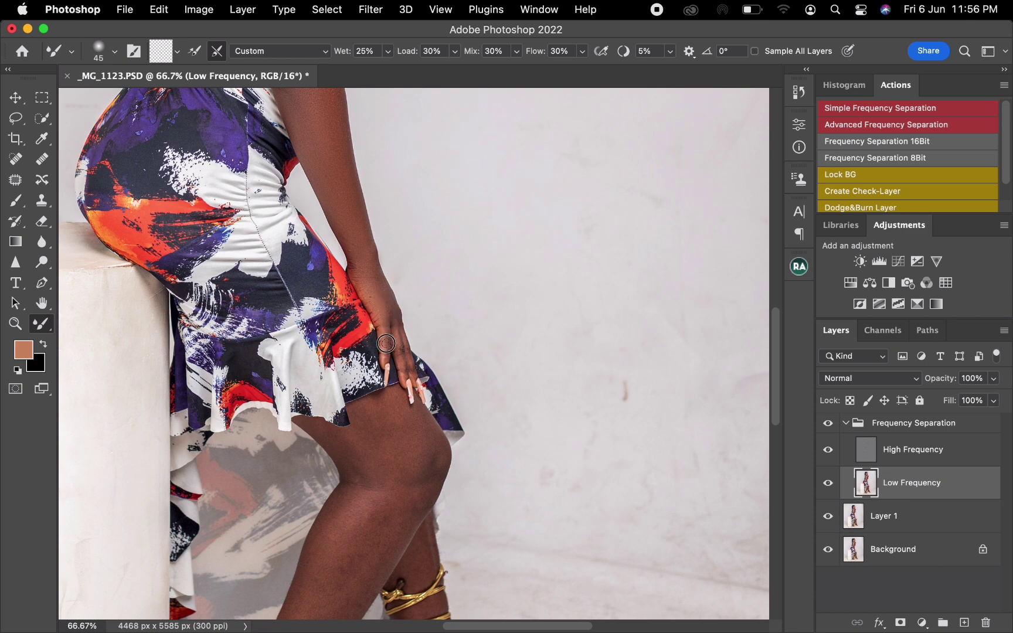
{"action": "key", "text": "bracketright"}
{"action": "key", "text": "bracketright"}
Clean the skin texture around the wrist and hand on the High Frequency layer with a 20 px Clone Stamp
{"action": "left_click", "coordinate": [961, 458]}
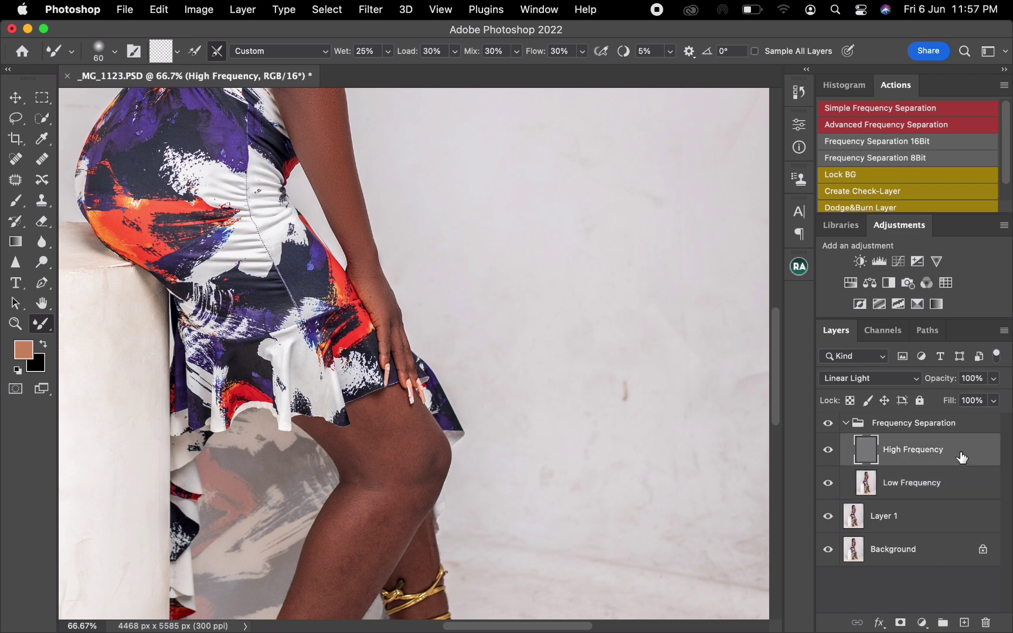
{"action": "left_click", "coordinate": [41, 200]}
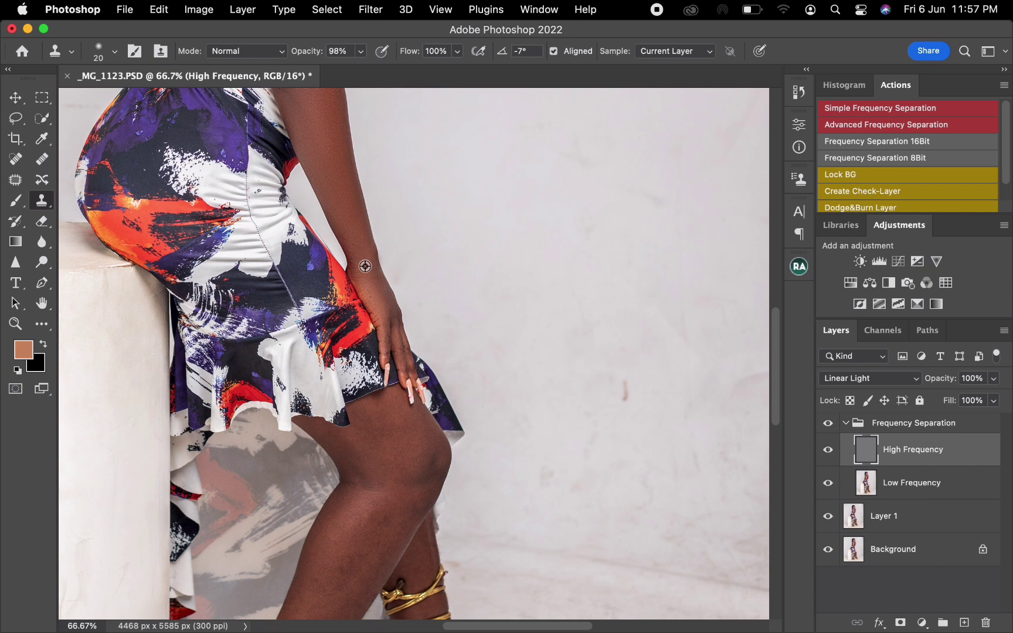
{"action": "left_click", "coordinate": [364, 263], "text": "alt"}
{"action": "left_click", "coordinate": [380, 300], "text": "alt"}
Return to the Low Frequency layer and smooth the thigh and knee with a Mixer Brush of about 175 px
{"action": "left_click", "coordinate": [41, 324]}
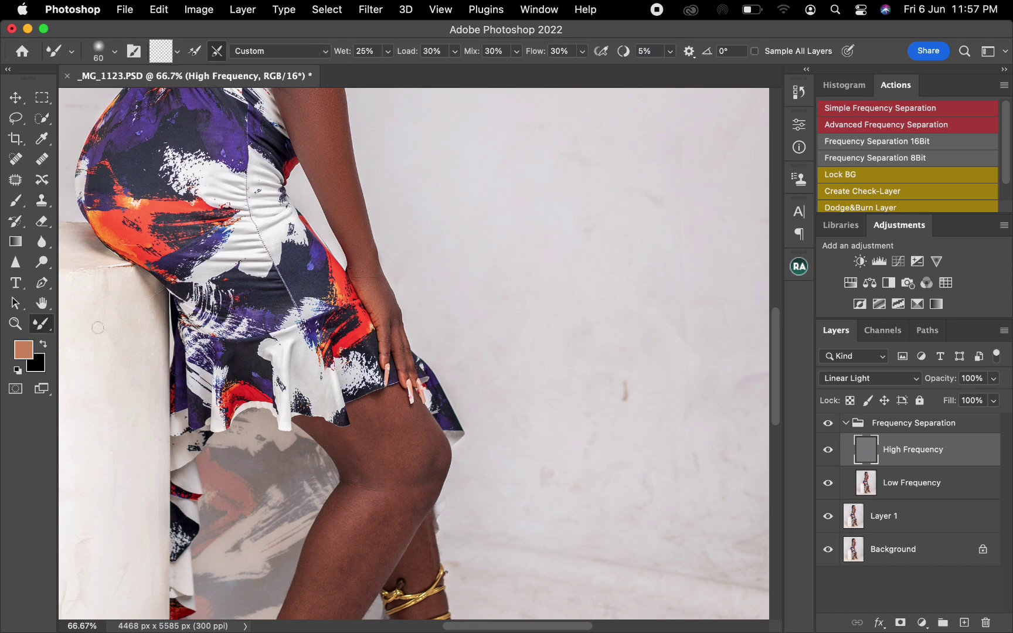
{"action": "left_click", "coordinate": [942, 496]}
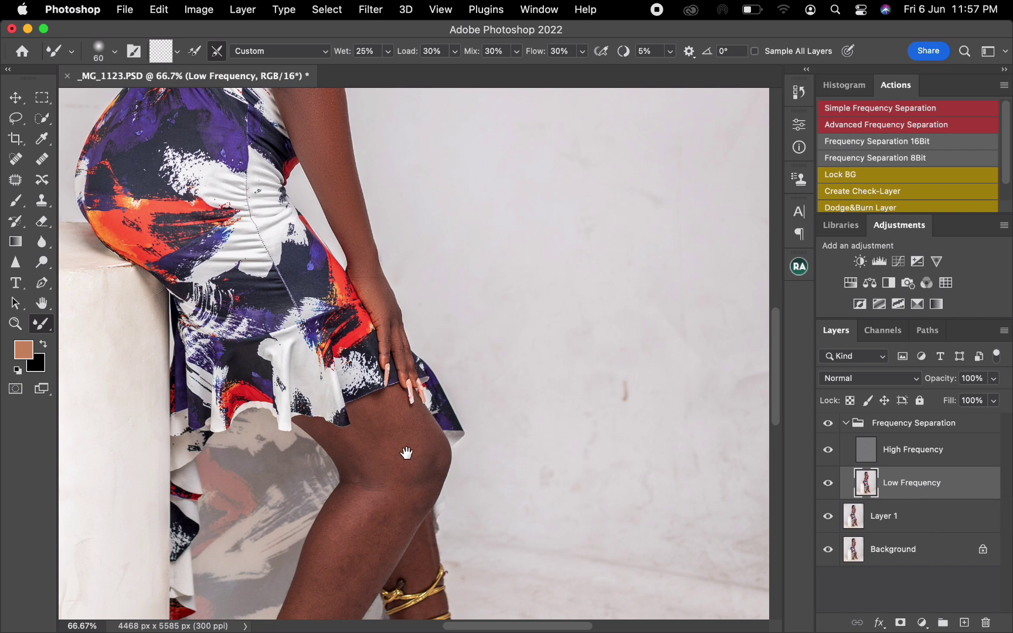
{"action": "mouse_move", "coordinate": [404, 448]}
{"action": "left_mouse_down"}
{"action": "mouse_move", "coordinate": [470, 280]}
{"action": "mouse_move", "coordinate": [502, 242]}
{"action": "mouse_move", "coordinate": [495, 260]}
{"action": "left_mouse_up"}
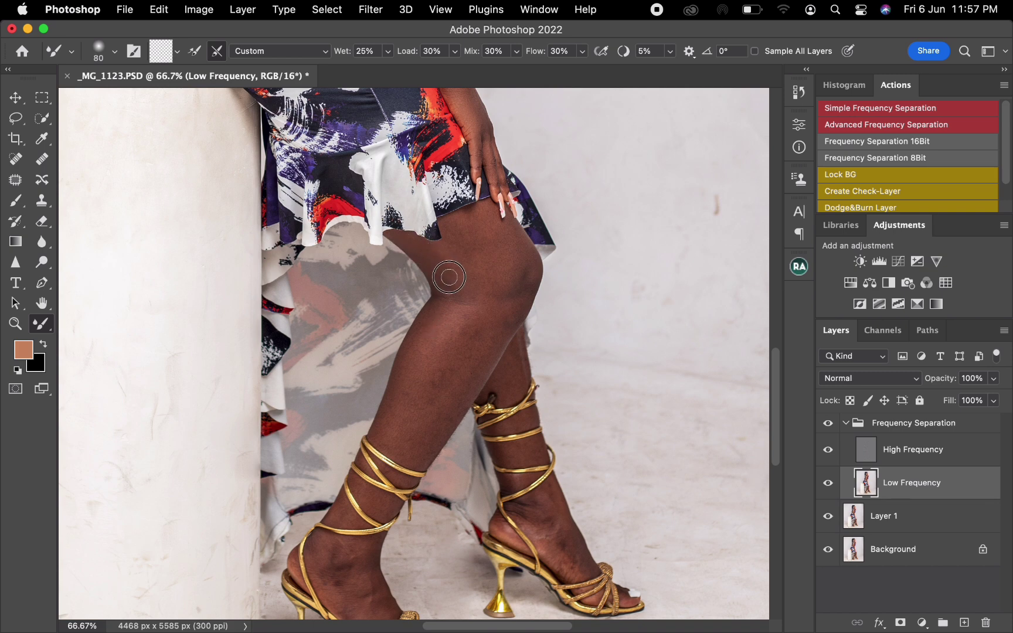
{"action": "key", "text": "bracketright"}
{"action": "key", "text": "bracketright"}
{"action": "key", "text": "bracketright"}
{"action": "key", "text": "bracketright"}
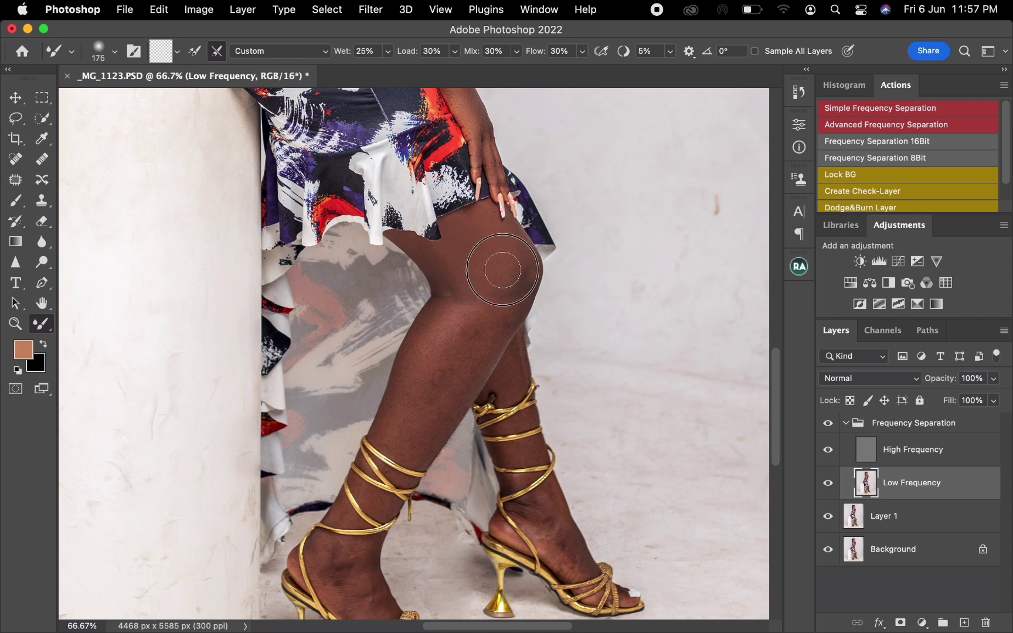
{"action": "key", "text": "bracketright"}
Blend the front leg's tones from below the knee down to the sandal straps with the Mixer Brush
{"action": "mouse_move", "coordinate": [504, 296]}
{"action": "left_mouse_down"}
{"action": "mouse_move", "coordinate": [518, 265]}
{"action": "mouse_move", "coordinate": [504, 319]}
{"action": "mouse_move", "coordinate": [455, 319]}
{"action": "mouse_move", "coordinate": [454, 270]}
{"action": "mouse_move", "coordinate": [451, 291]}
{"action": "mouse_move", "coordinate": [480, 276]}
{"action": "mouse_move", "coordinate": [469, 251]}
{"action": "mouse_move", "coordinate": [483, 259]}
{"action": "mouse_move", "coordinate": [467, 358]}
{"action": "mouse_move", "coordinate": [494, 332]}
{"action": "mouse_move", "coordinate": [458, 380]}
{"action": "mouse_move", "coordinate": [473, 352]}
{"action": "mouse_move", "coordinate": [463, 343]}
{"action": "mouse_move", "coordinate": [431, 378]}
{"action": "mouse_move", "coordinate": [446, 335]}
{"action": "mouse_move", "coordinate": [430, 357]}
{"action": "mouse_move", "coordinate": [439, 322]}
{"action": "mouse_move", "coordinate": [413, 410]}
{"action": "mouse_move", "coordinate": [426, 388]}
{"action": "mouse_move", "coordinate": [402, 414]}
{"action": "left_mouse_up"}
{"action": "key", "text": "bracketleft"}
{"action": "key", "text": "bracketleft"}
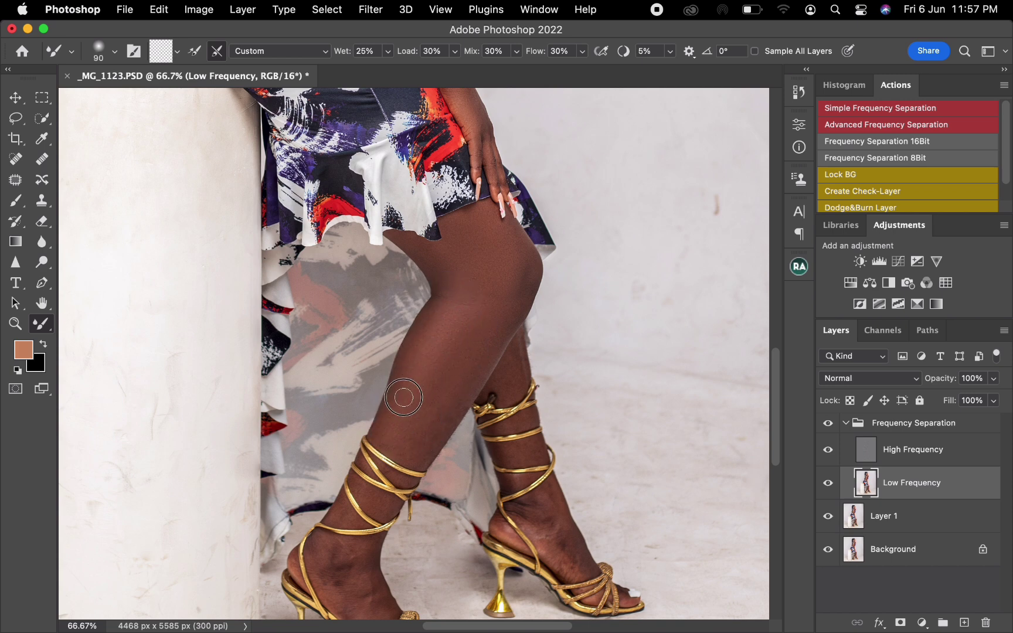
{"action": "key", "text": "bracketright"}
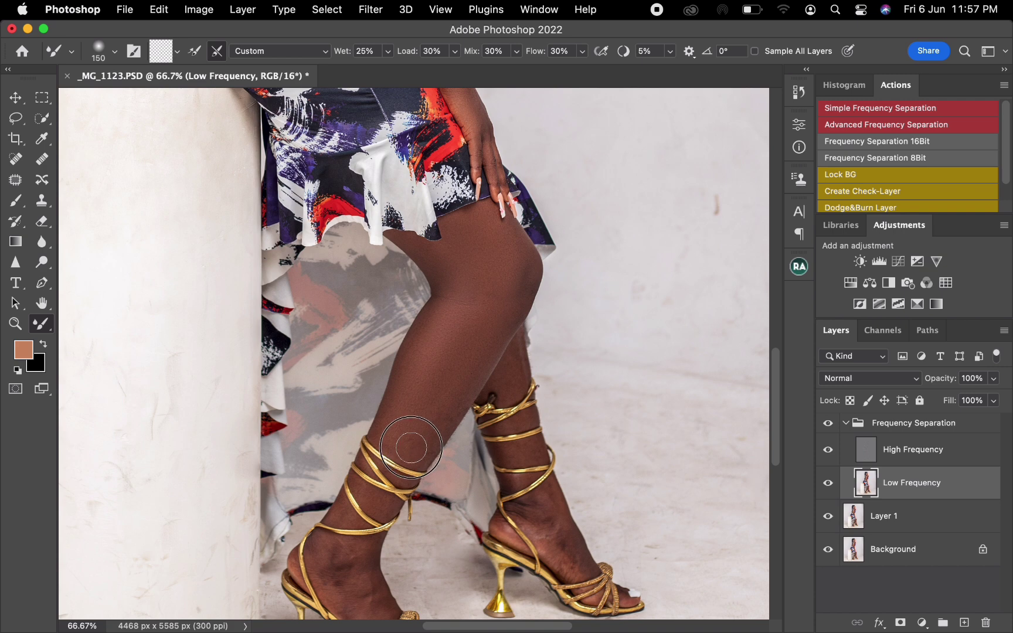
{"action": "left_click_drag", "start_coordinate": [464, 381], "coordinate": [462, 395]}
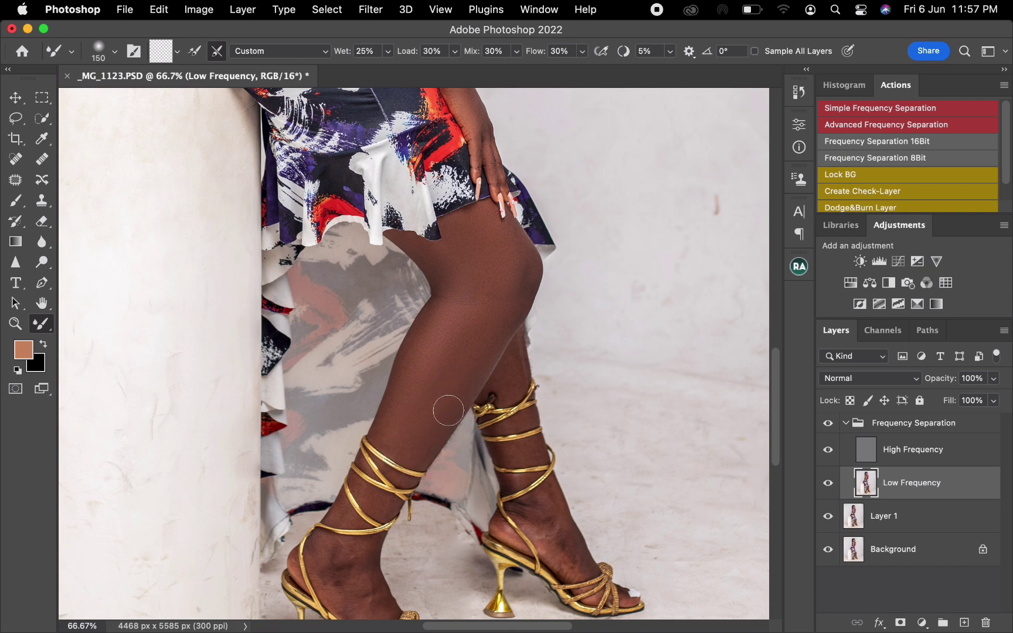
{"action": "left_click_drag", "start_coordinate": [416, 453], "coordinate": [454, 357]}
{"action": "key", "text": "bracketright"}
{"action": "mouse_move", "coordinate": [484, 304]}
{"action": "left_mouse_down"}
{"action": "mouse_move", "coordinate": [506, 256]}
{"action": "mouse_move", "coordinate": [495, 287]}
{"action": "left_mouse_up"}
Smooth the skin between the gold sandal straps on the front ankle with the Mixer Brush
{"action": "key", "text": "bracketright"}
{"action": "left_click", "coordinate": [334, 522]}
{"action": "mouse_move", "coordinate": [377, 506]}
{"action": "left_mouse_down"}
{"action": "mouse_move", "coordinate": [358, 483]}
{"action": "mouse_move", "coordinate": [388, 503]}
{"action": "left_mouse_up"}
{"action": "key", "text": "bracketright"}
{"action": "key", "text": "bracketleft"}
{"action": "left_click", "coordinate": [389, 473]}
{"action": "key", "text": "bracketright"}
{"action": "left_click_drag", "start_coordinate": [387, 467], "coordinate": [412, 481]}
Blend the rear leg's lower calf just above the sandal straps with a smaller Mixer Brush
{"action": "key", "text": "bracketright"}
{"action": "key", "text": "bracketleft"}
{"action": "key", "text": "bracketleft"}
{"action": "left_click", "coordinate": [498, 388]}
{"action": "mouse_move", "coordinate": [512, 373]}
{"action": "left_mouse_down"}
{"action": "mouse_move", "coordinate": [512, 363]}
{"action": "mouse_move", "coordinate": [513, 387]}
{"action": "mouse_move", "coordinate": [520, 366]}
{"action": "mouse_move", "coordinate": [517, 377]}
{"action": "left_mouse_up"}
Smooth the skin between the straps on the rear ankle with a 60 to 80 px Mixer Brush
{"action": "key", "text": "bracketleft"}
{"action": "key", "text": "bracketleft"}
{"action": "key", "text": "bracketleft"}
{"action": "key", "text": "bracketleft"}
{"action": "key", "text": "bracketleft"}
{"action": "key", "text": "bracketleft"}
{"action": "left_click_drag", "start_coordinate": [511, 424], "coordinate": [518, 419]}
{"action": "key", "text": "bracketright"}
{"action": "key", "text": "bracketright"}
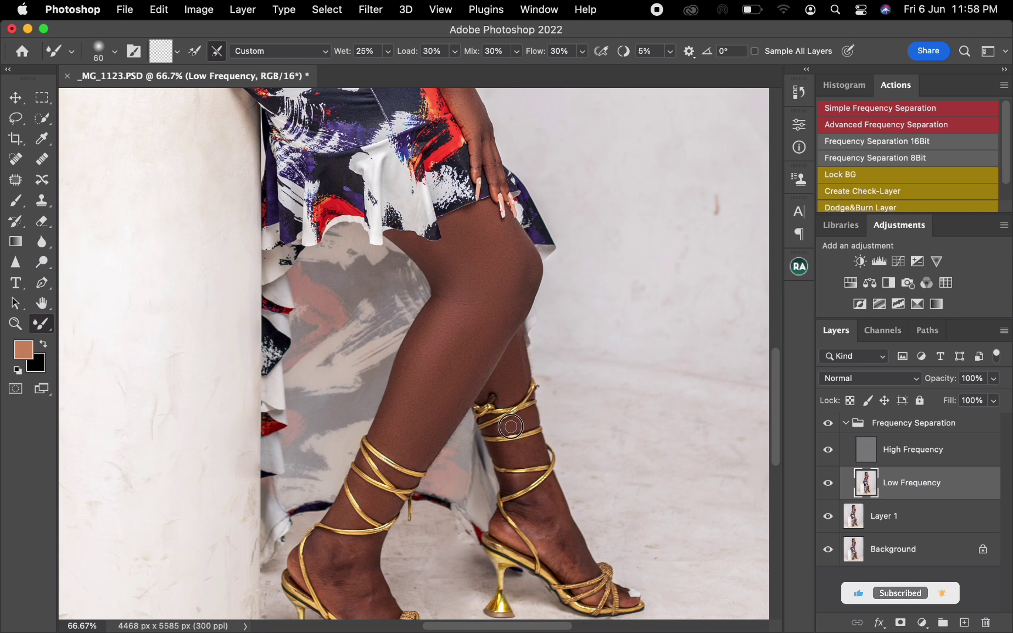
{"action": "key", "text": "bracketright"}
{"action": "key", "text": "bracketright"}
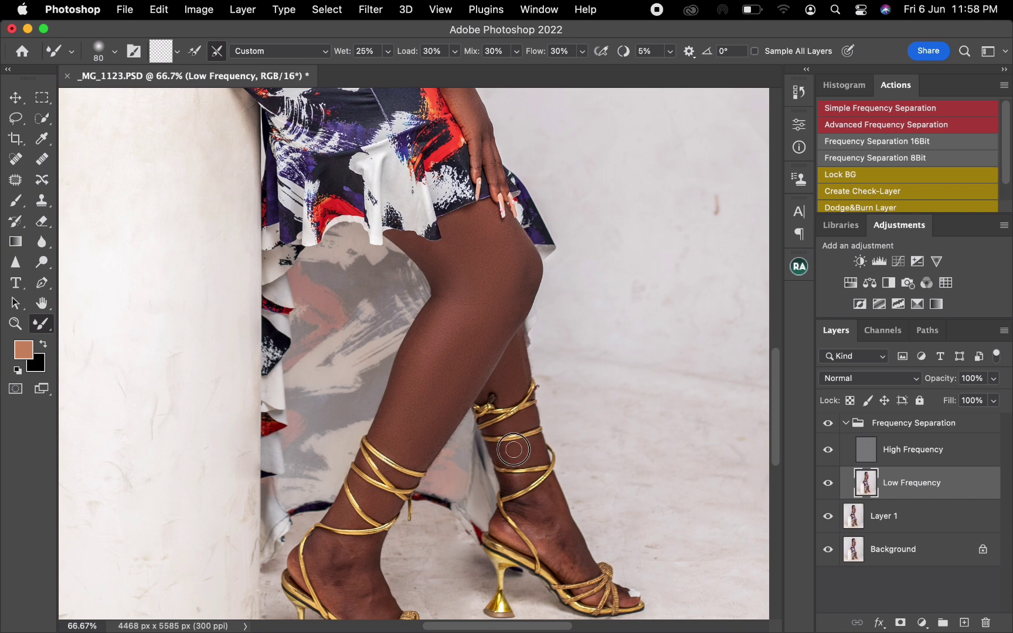
{"action": "left_click_drag", "start_coordinate": [513, 450], "coordinate": [539, 457]}
Even out the skin on the front foot from heel to instep with the Mixer Brush
{"action": "scroll", "coordinate": [500, 365], "scroll_direction": "down", "scroll_amount": 5}
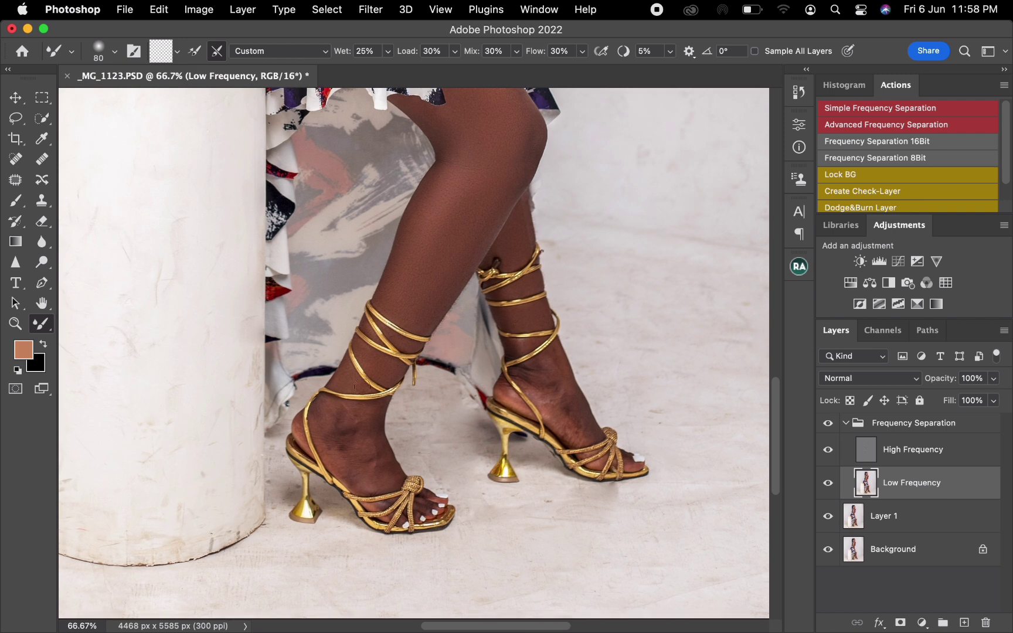
{"action": "key", "text": "]"}
{"action": "mouse_move", "coordinate": [328, 424]}
{"action": "left_mouse_down"}
{"action": "mouse_move", "coordinate": [315, 417]}
{"action": "mouse_move", "coordinate": [331, 453]}
{"action": "mouse_move", "coordinate": [328, 436]}
{"action": "left_mouse_up"}
{"action": "key", "text": "]"}
{"action": "key", "text": "bracketright"}
{"action": "mouse_move", "coordinate": [345, 448]}
{"action": "left_mouse_down"}
{"action": "mouse_move", "coordinate": [340, 424]}
{"action": "mouse_move", "coordinate": [356, 478]}
{"action": "mouse_move", "coordinate": [370, 457]}
{"action": "mouse_move", "coordinate": [385, 475]}
{"action": "mouse_move", "coordinate": [339, 415]}
{"action": "left_mouse_up"}
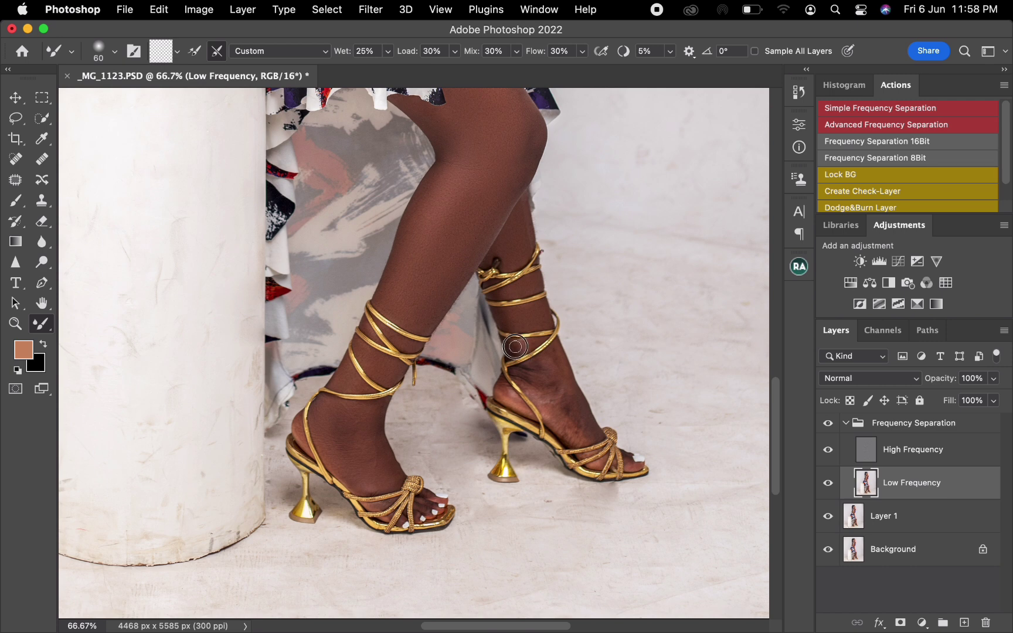
Smooth the patchy tones on the rear foot's ankle and instep with the Mixer Brush, enlarging it to 100 px
{"action": "key", "text": "bracketright"}
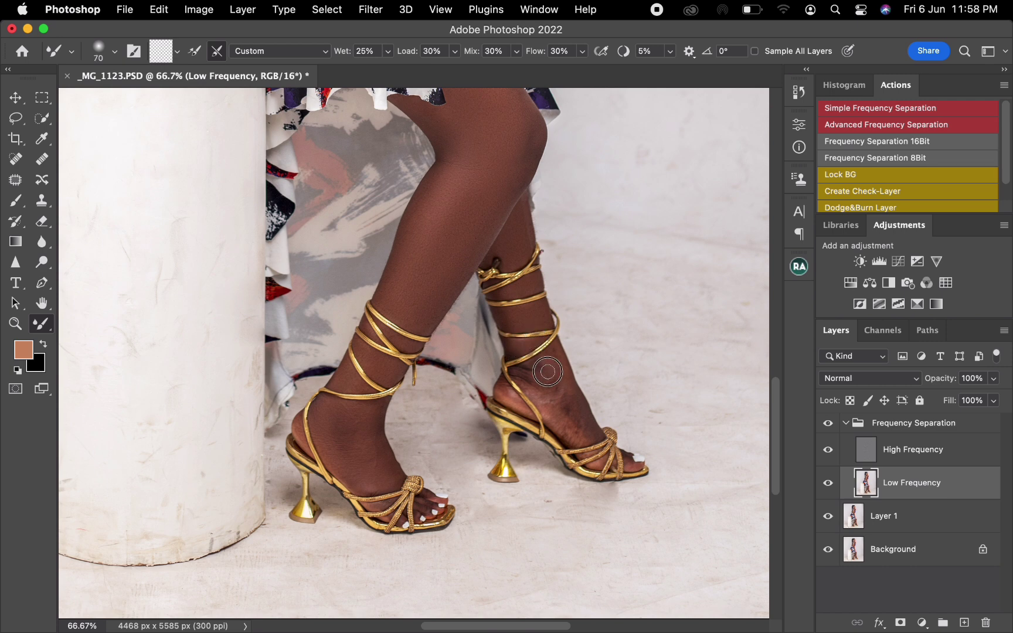
{"action": "key", "text": "bracketright"}
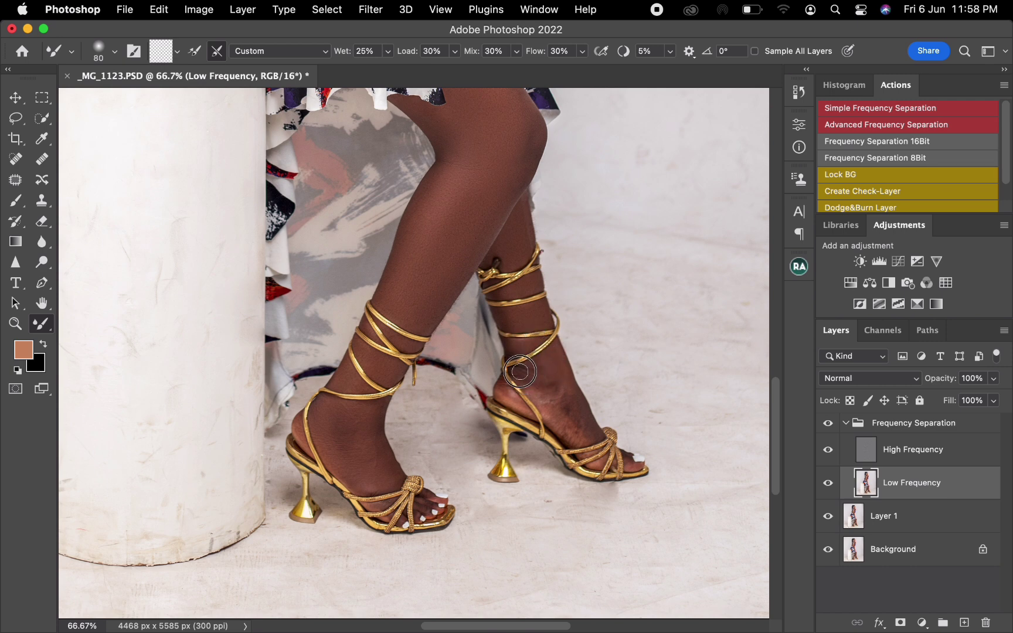
{"action": "key", "text": "bracketright"}
{"action": "key", "text": "bracketright"}
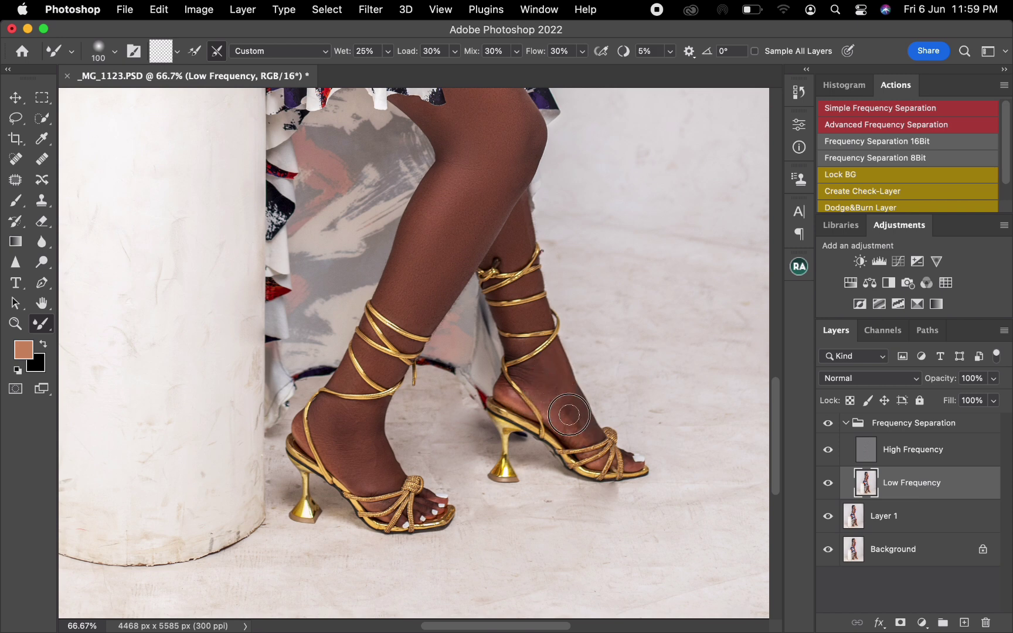
{"action": "mouse_move", "coordinate": [569, 415]}
{"action": "left_mouse_down"}
{"action": "mouse_move", "coordinate": [576, 430]}
{"action": "mouse_move", "coordinate": [571, 398]}
{"action": "mouse_move", "coordinate": [579, 412]}
{"action": "left_mouse_up"}
{"action": "left_click_drag", "start_coordinate": [549, 367], "coordinate": [550, 373]}
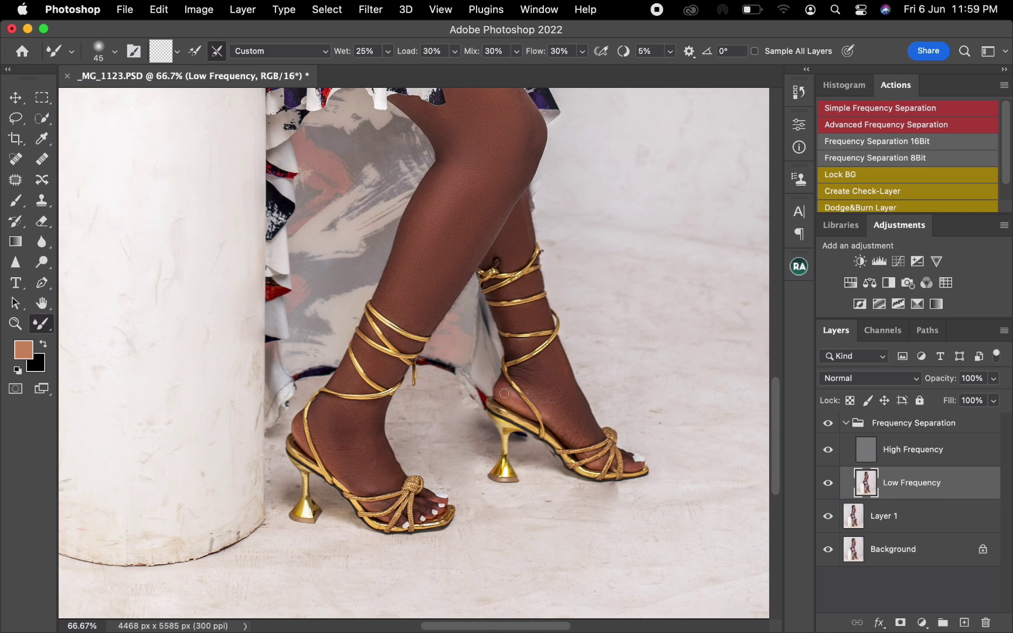
{"action": "key", "text": "bracketright"}
Touch up the texture on the rear foot's ankle on the High Frequency layer with a 25 px Clone Stamp
{"action": "left_click", "coordinate": [964, 458]}
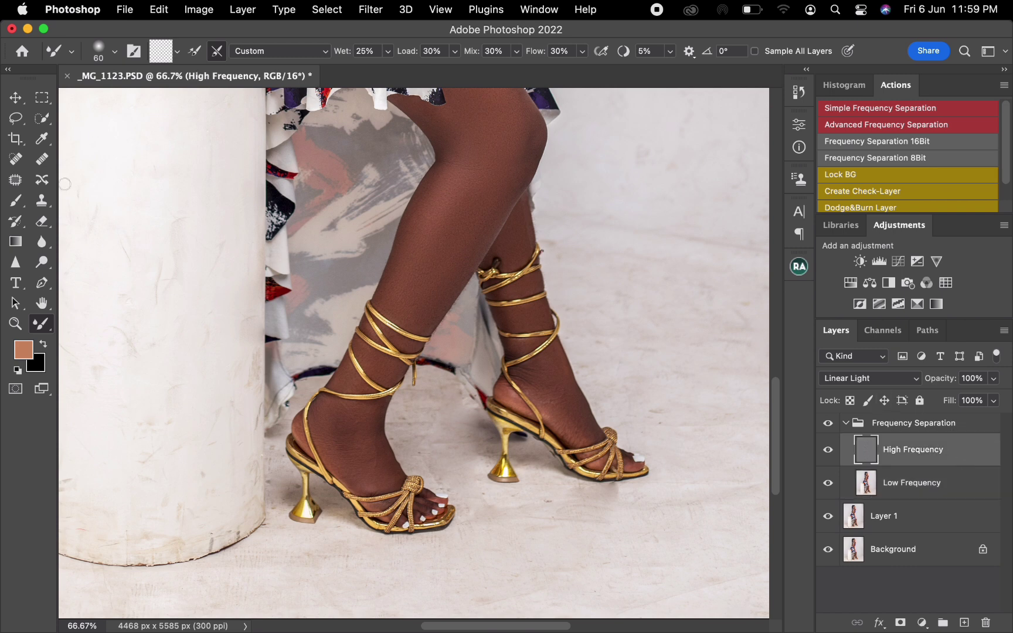
{"action": "left_click", "coordinate": [42, 201]}
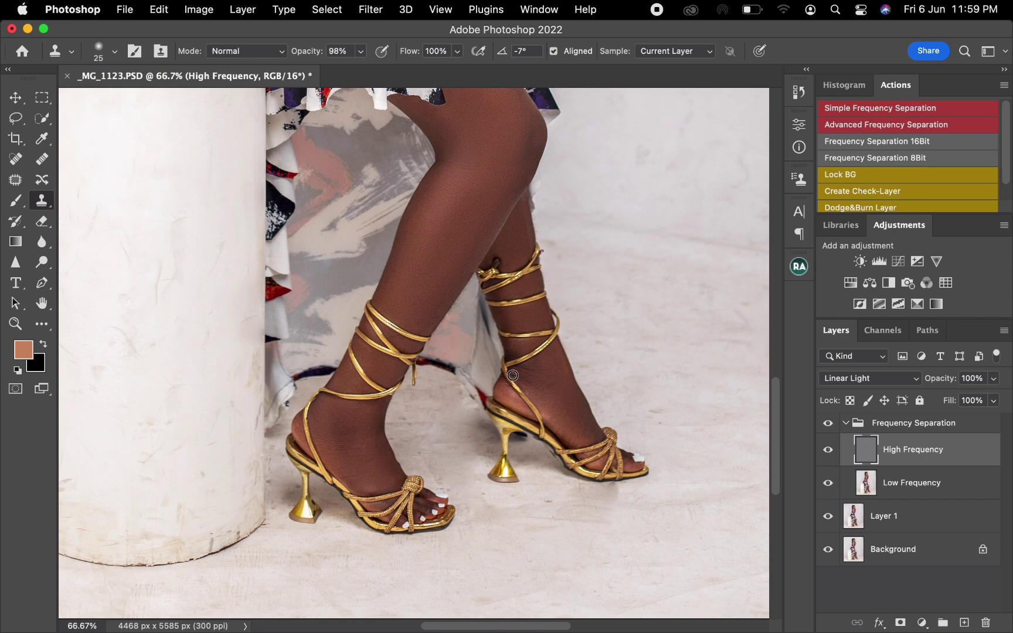
{"action": "left_click_drag", "start_coordinate": [533, 382], "coordinate": [521, 371]}
Blend the front shin and foot once more on the Low Frequency layer with a 150 px Mixer Brush
{"action": "key", "text": "super+0"}
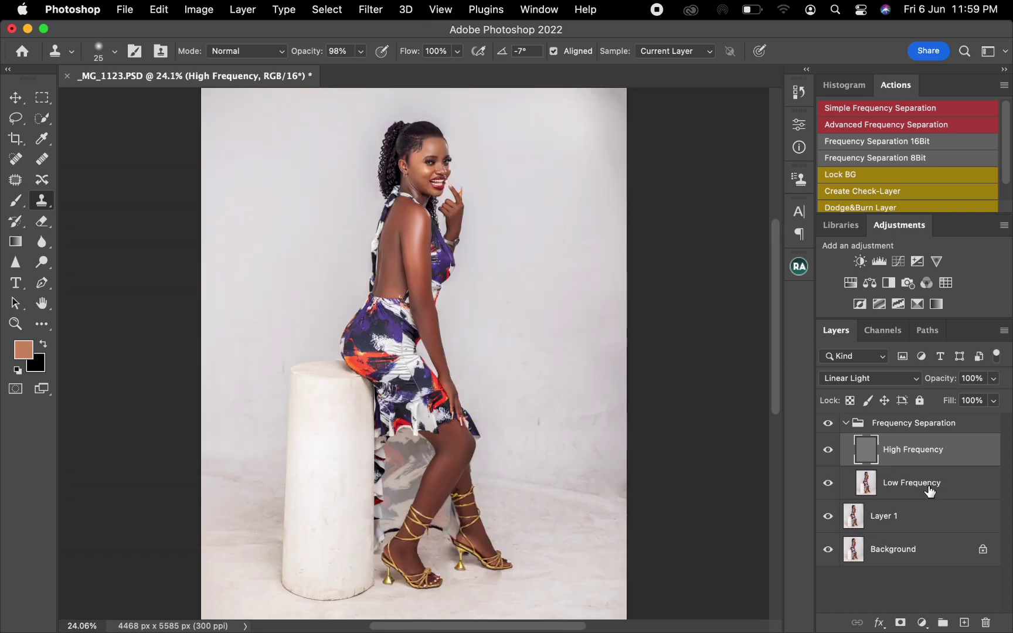
{"action": "left_click", "coordinate": [963, 492]}
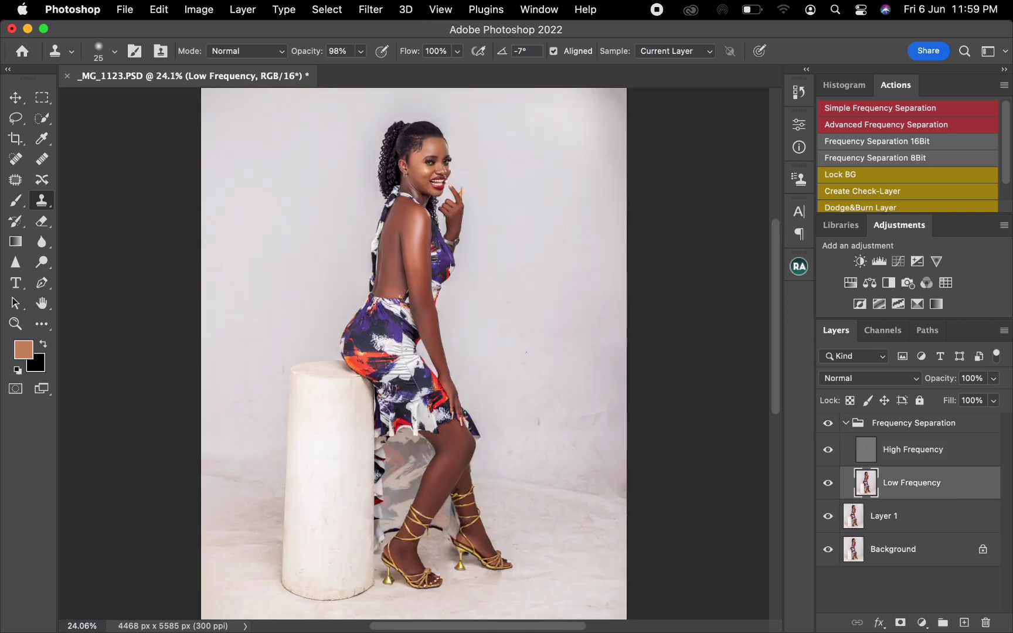
{"action": "left_click", "coordinate": [41, 324]}
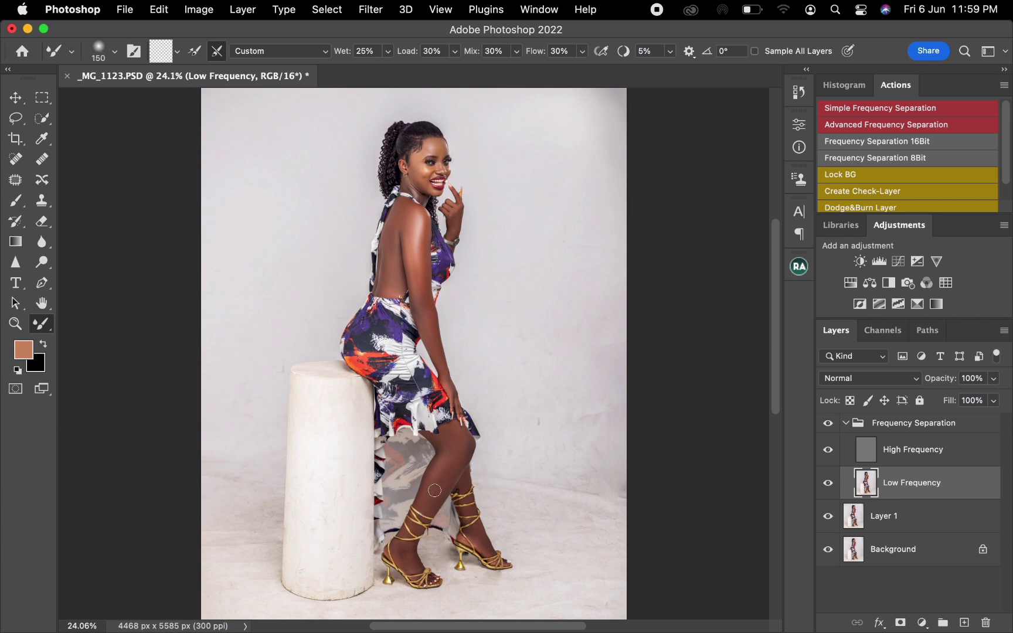
{"action": "mouse_move", "coordinate": [433, 486]}
{"action": "left_mouse_down"}
{"action": "mouse_move", "coordinate": [460, 454]}
{"action": "mouse_move", "coordinate": [443, 475]}
{"action": "left_mouse_up"}
{"action": "left_click_drag", "start_coordinate": [402, 551], "coordinate": [408, 557]}
{"action": "key", "text": "bracketright"}
Collapse the Frequency Separation group and toggle its visibility to compare the photo before and after retouching
{"action": "left_click", "coordinate": [845, 424]}
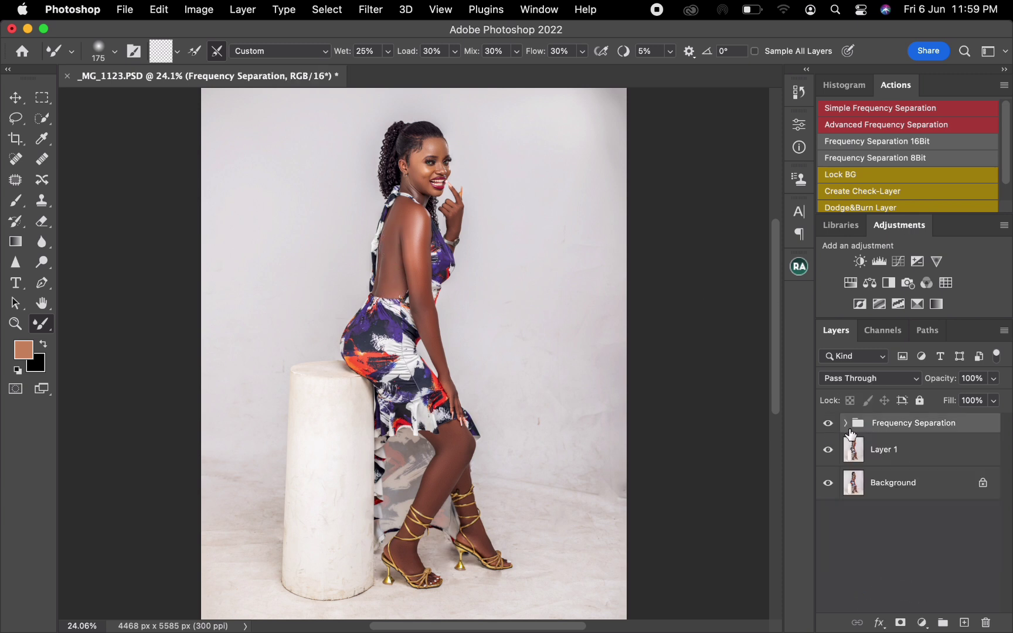
{"action": "left_click", "coordinate": [828, 424]}
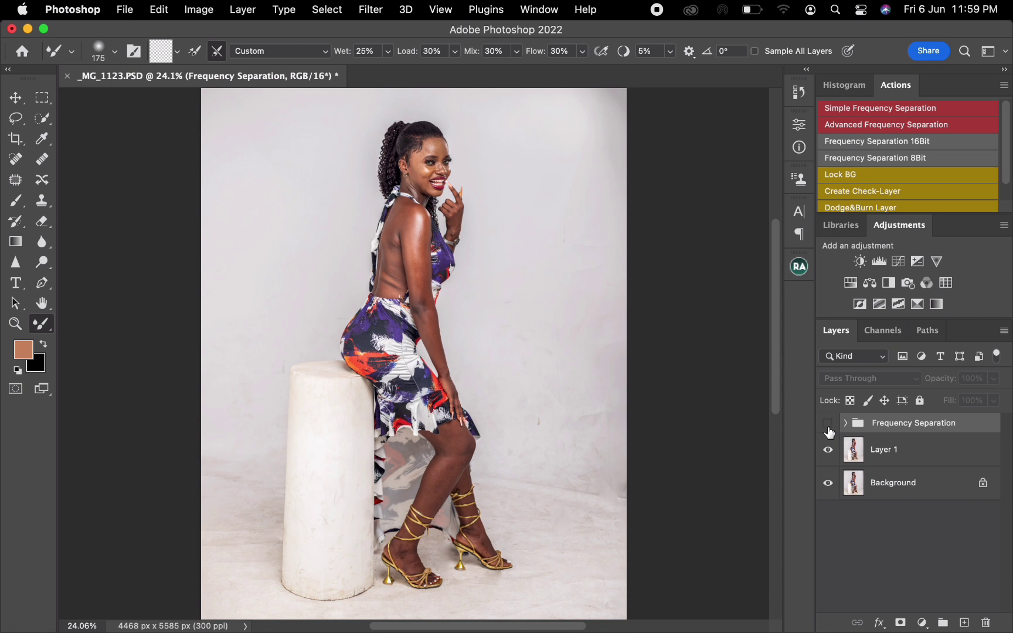
{"action": "left_click", "coordinate": [830, 427]}
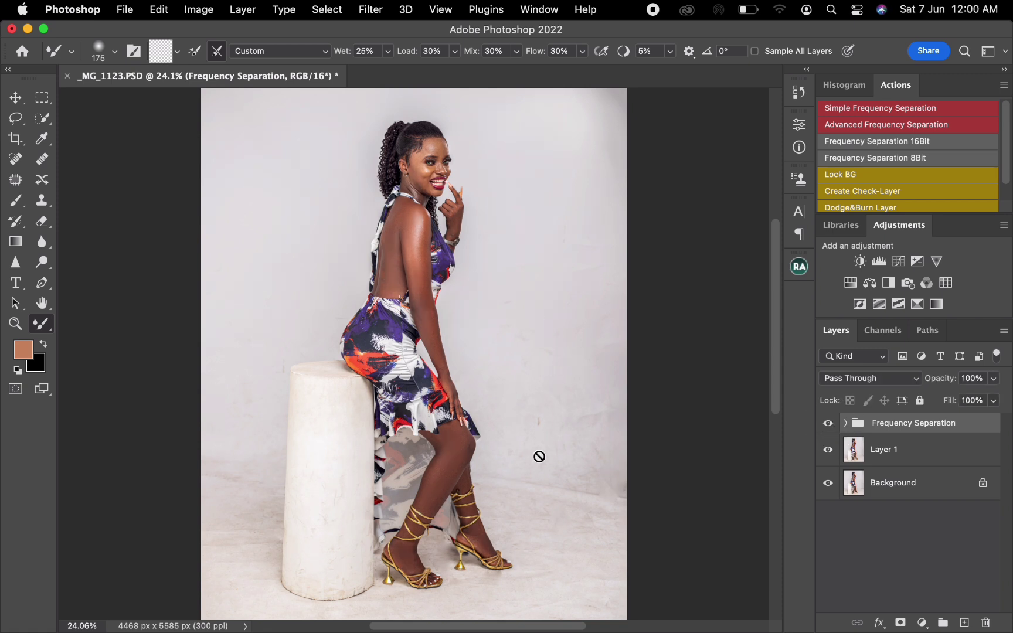
{"action": "key", "text": "super+minus"}
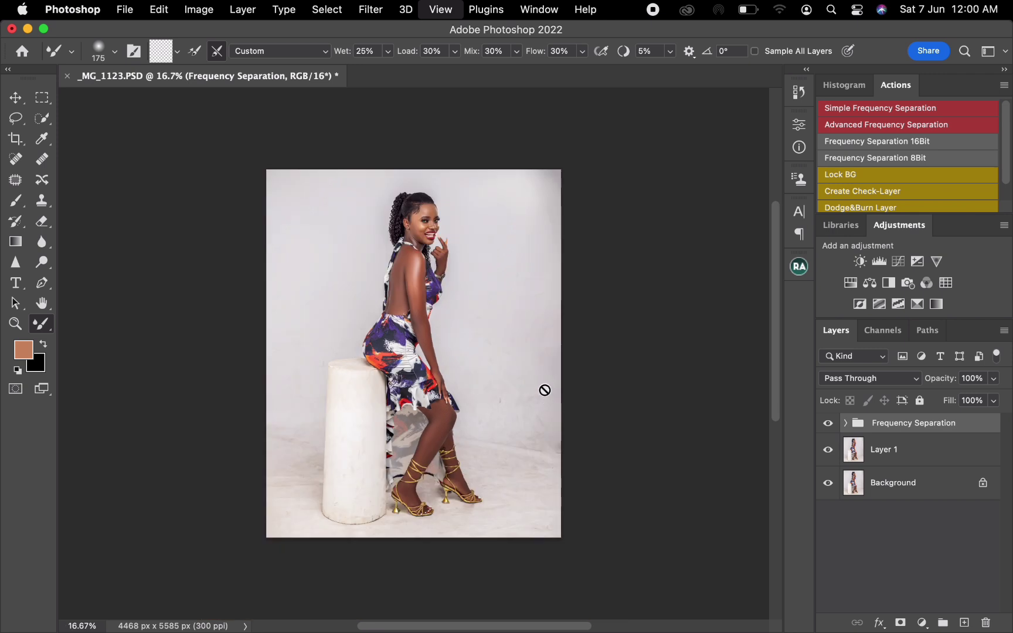
{"action": "key", "text": "z"}
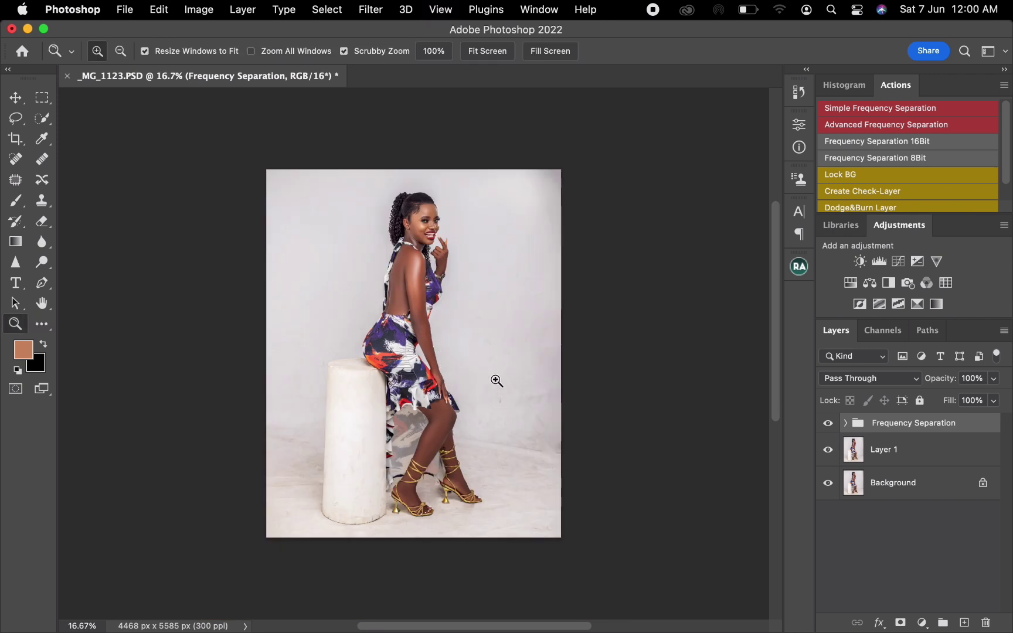
{"action": "left_click", "coordinate": [496, 381]}
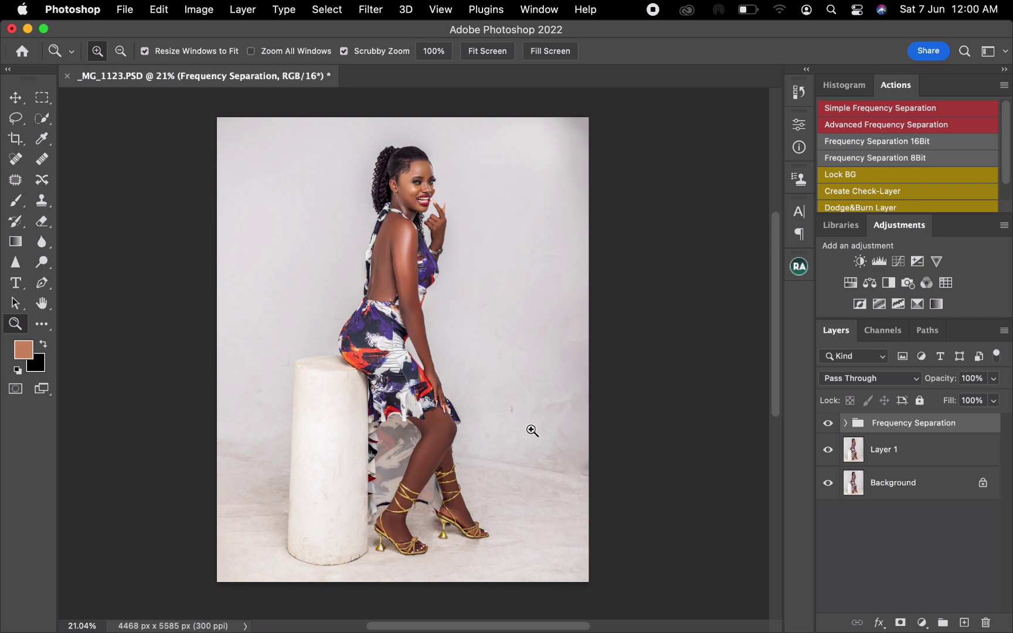
Add a new layer above the Frequency Separation group and stamp all visible layers onto it
{"action": "key", "text": "alt"}
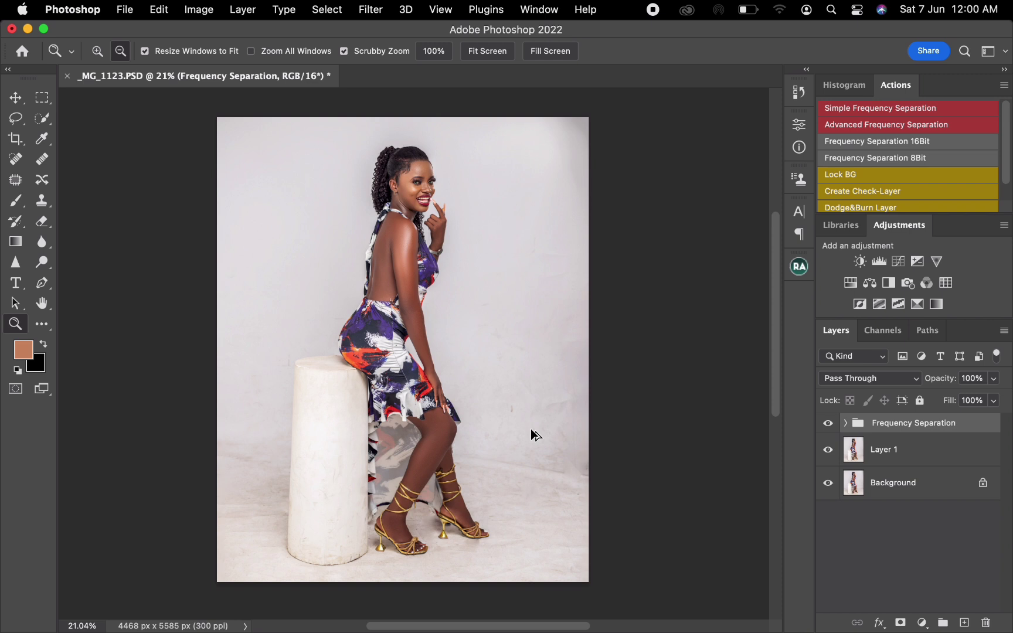
{"action": "key", "text": "alt+shift+super+n"}
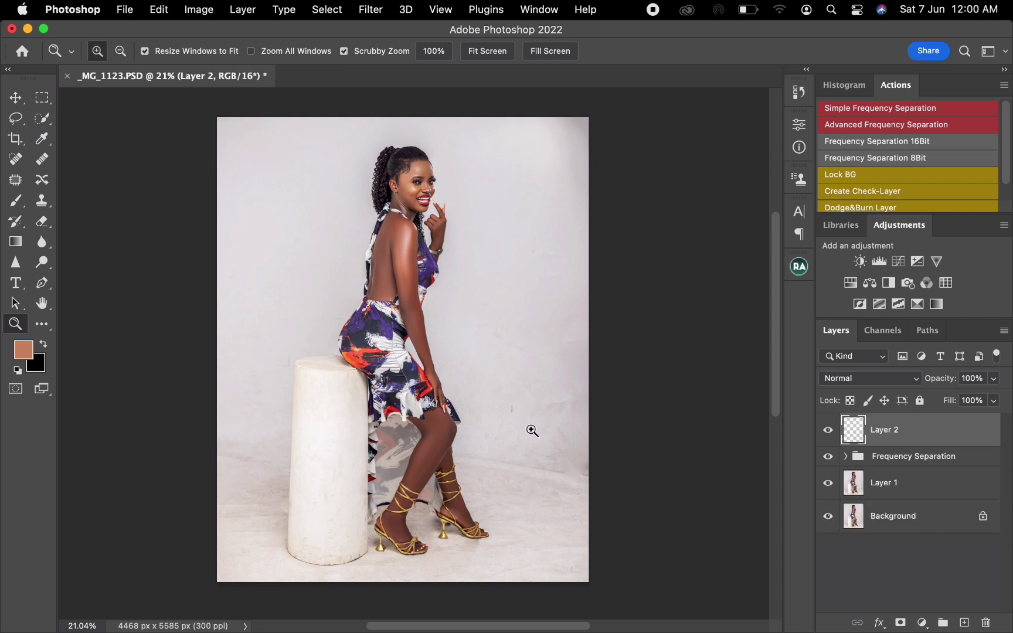
{"action": "key", "text": "alt+shift+super+e"}
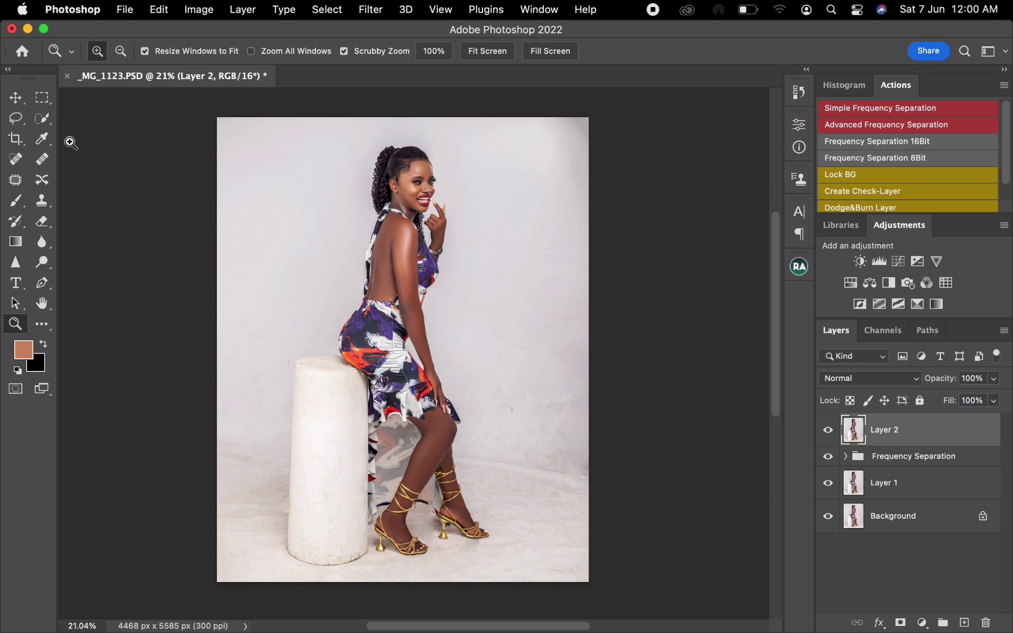
{"action": "left_click", "coordinate": [43, 118]}
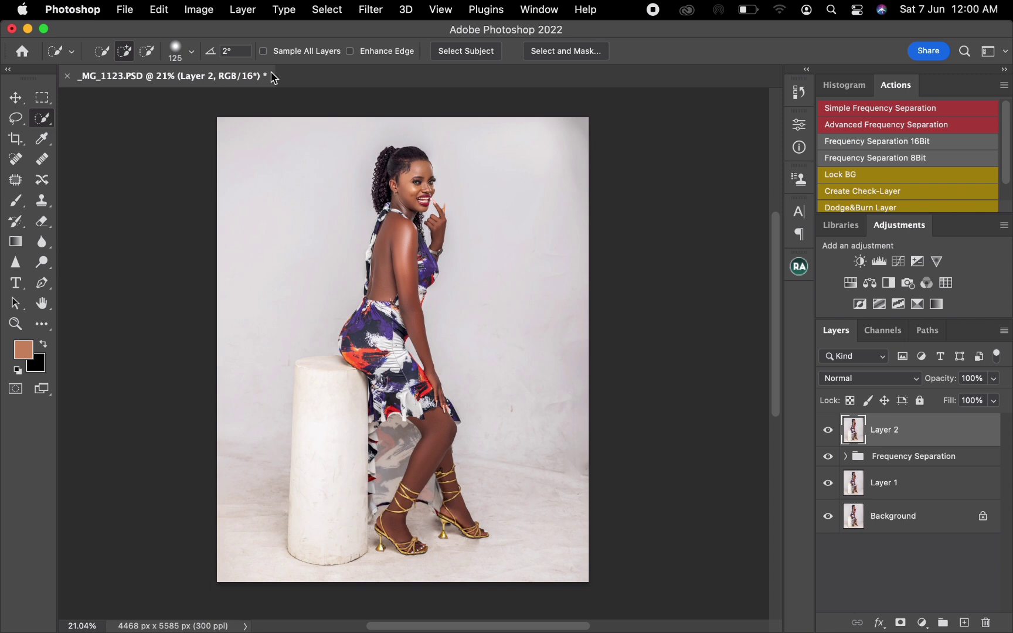
{"action": "left_click", "coordinate": [327, 10]}
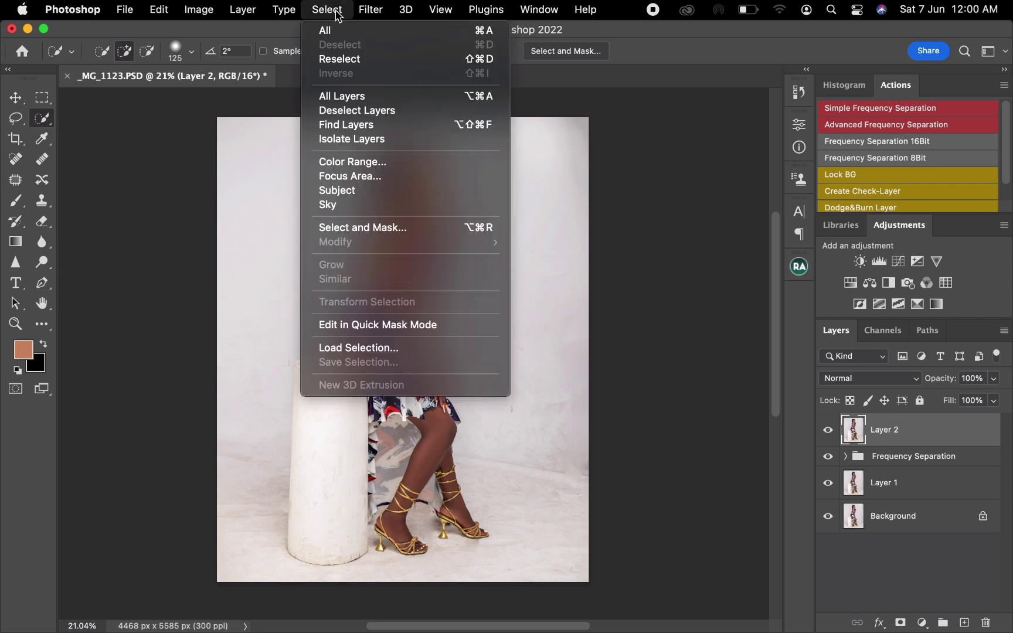
{"action": "left_click", "coordinate": [241, 179]}
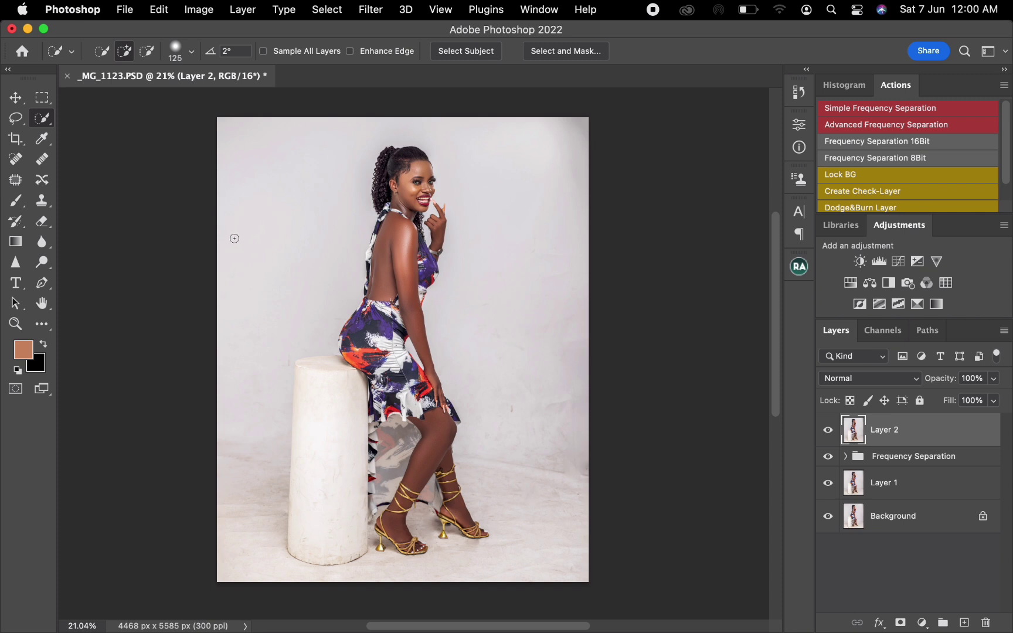
{"action": "right_click", "coordinate": [374, 317]}
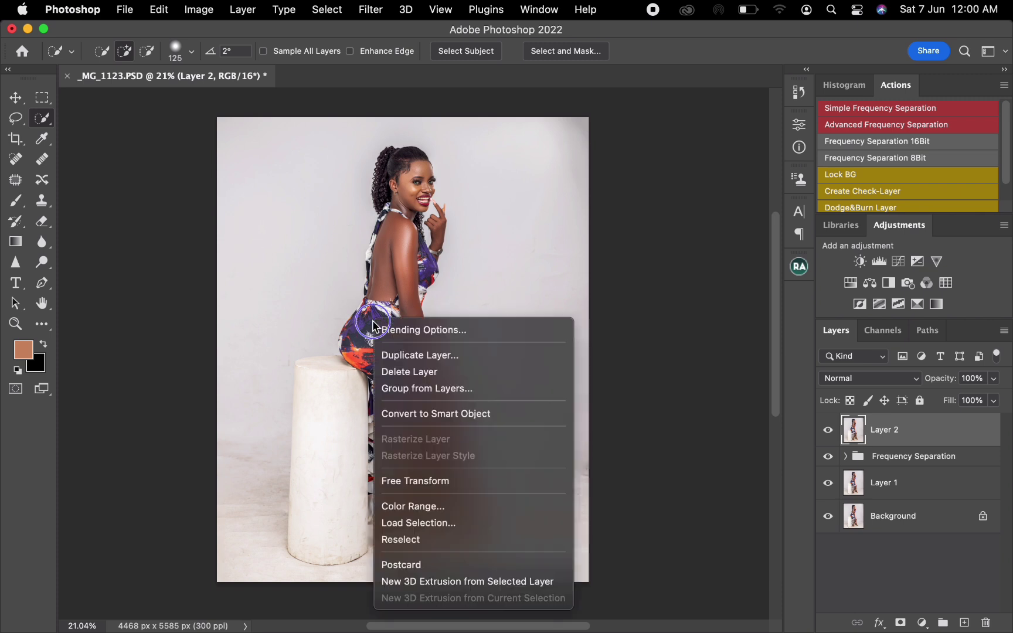
{"action": "left_click", "coordinate": [427, 524]}
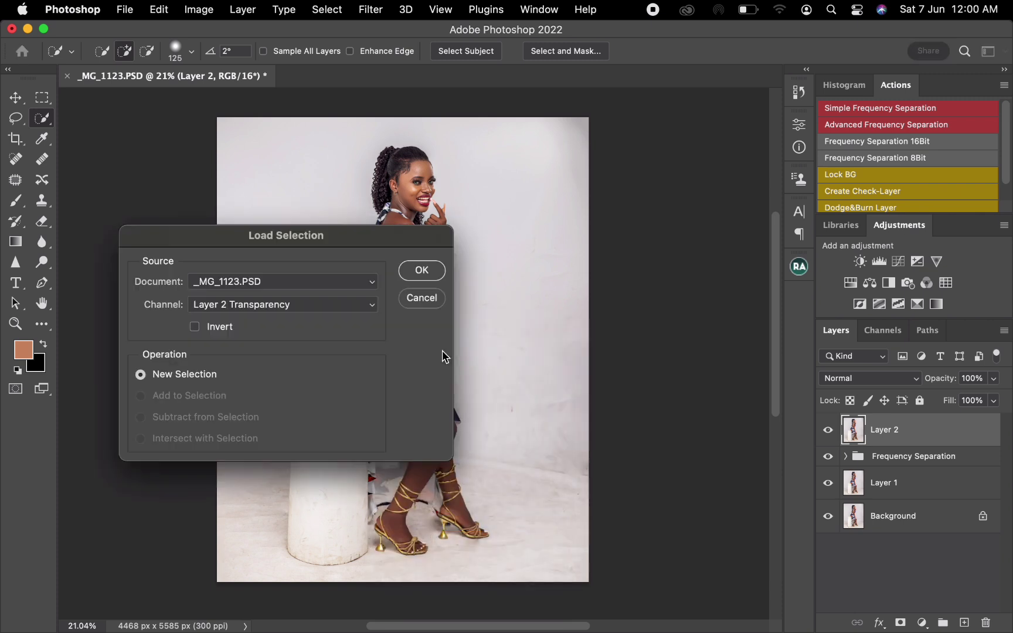
{"action": "left_click", "coordinate": [274, 287]}
{"action": "left_click", "coordinate": [274, 281]}
{"action": "left_click", "coordinate": [422, 299]}
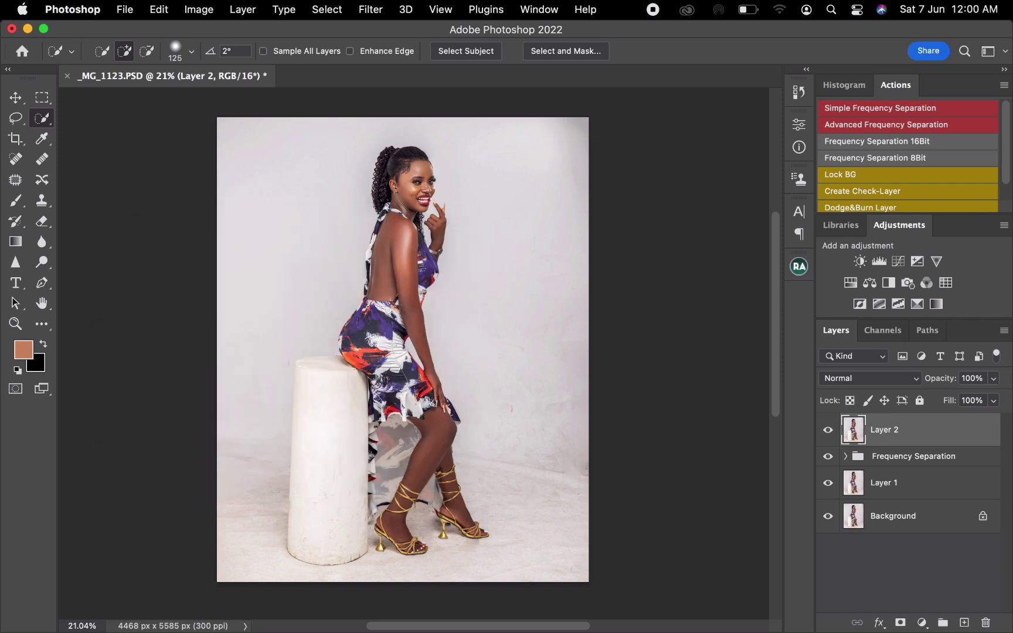
Load the saved SUBJECT channel as a new selection of the woman and the pedestal
{"action": "left_click", "coordinate": [337, 13]}
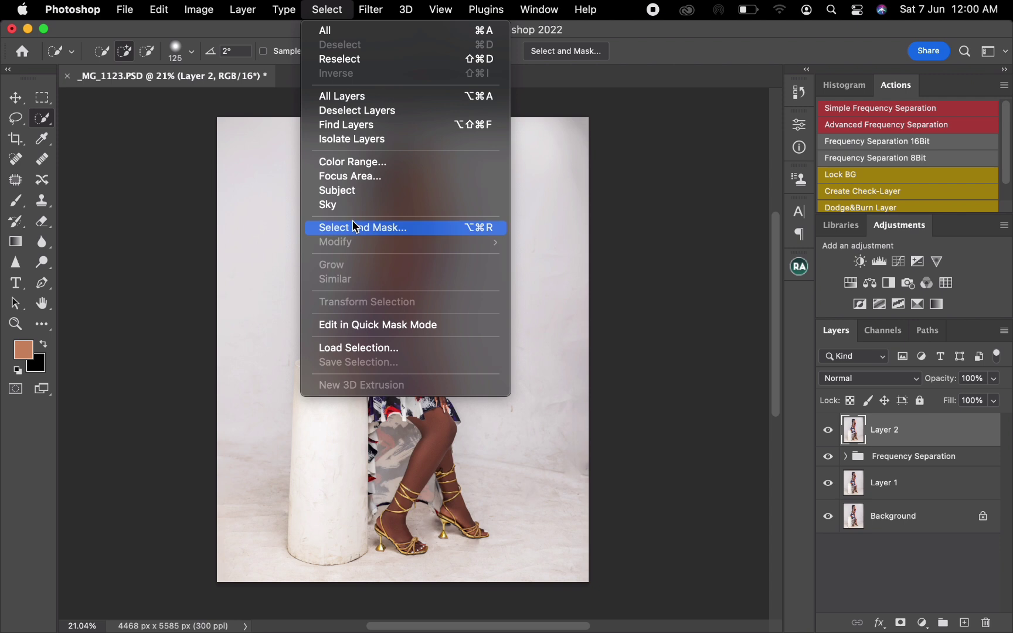
{"action": "left_click", "coordinate": [356, 349]}
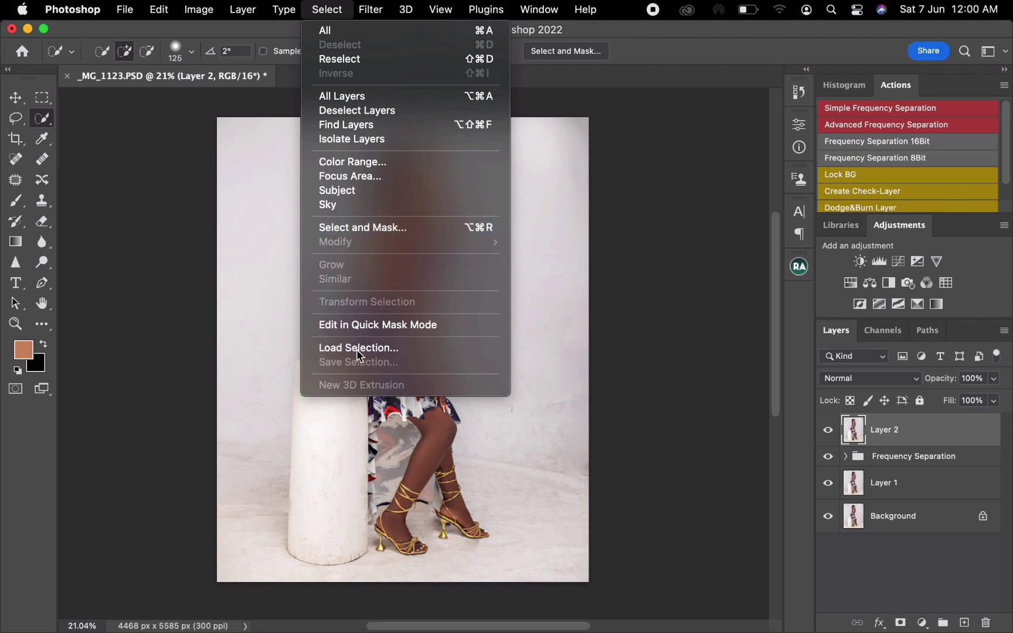
{"action": "left_click", "coordinate": [334, 307]}
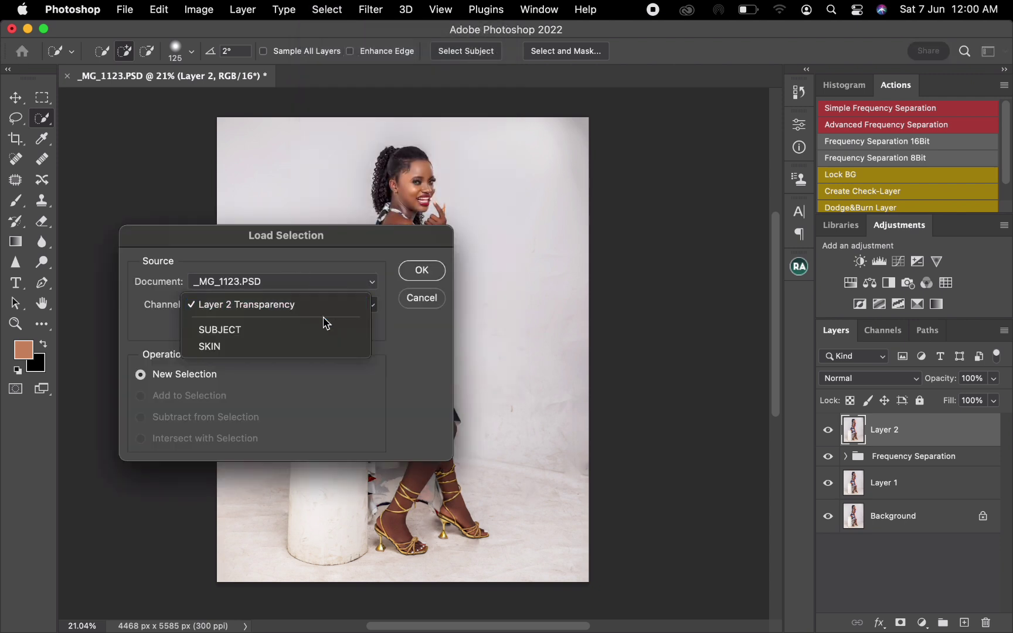
{"action": "left_click", "coordinate": [289, 330]}
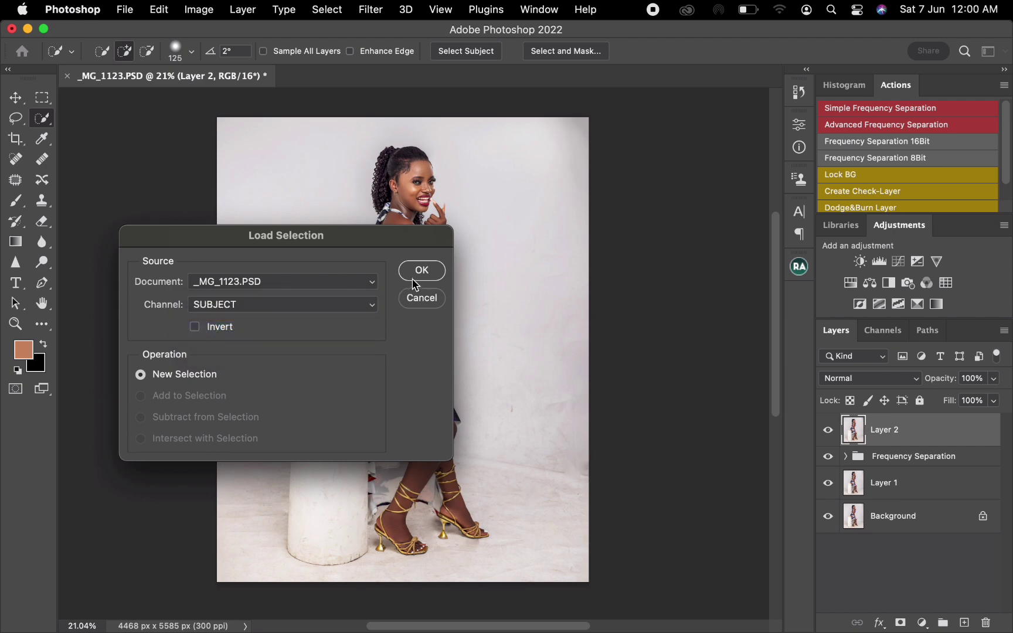
{"action": "left_click", "coordinate": [423, 270]}
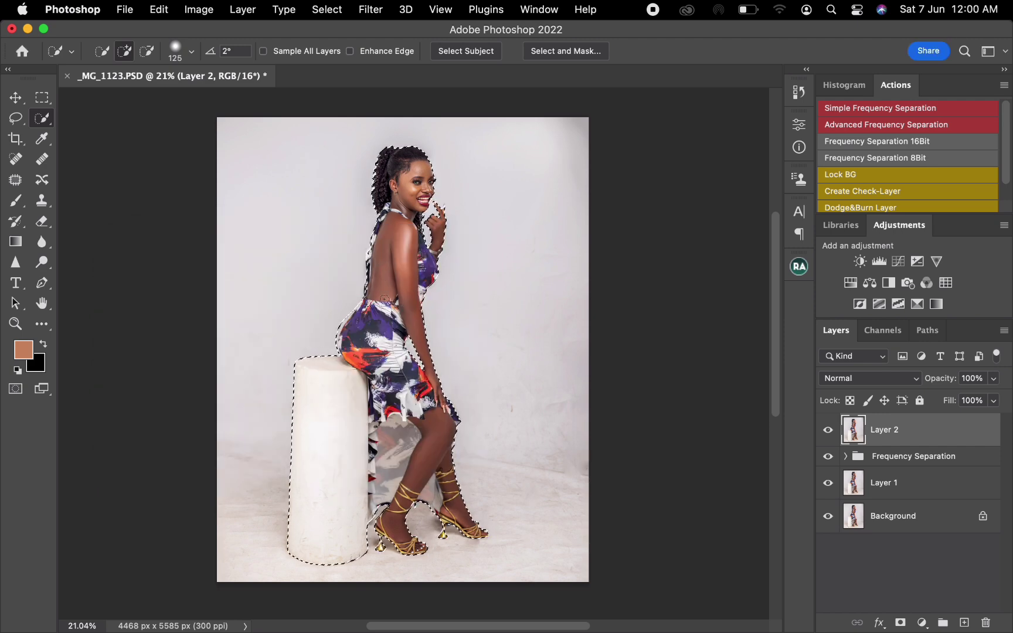
{"action": "key", "text": "b"}
{"action": "key", "text": "z"}
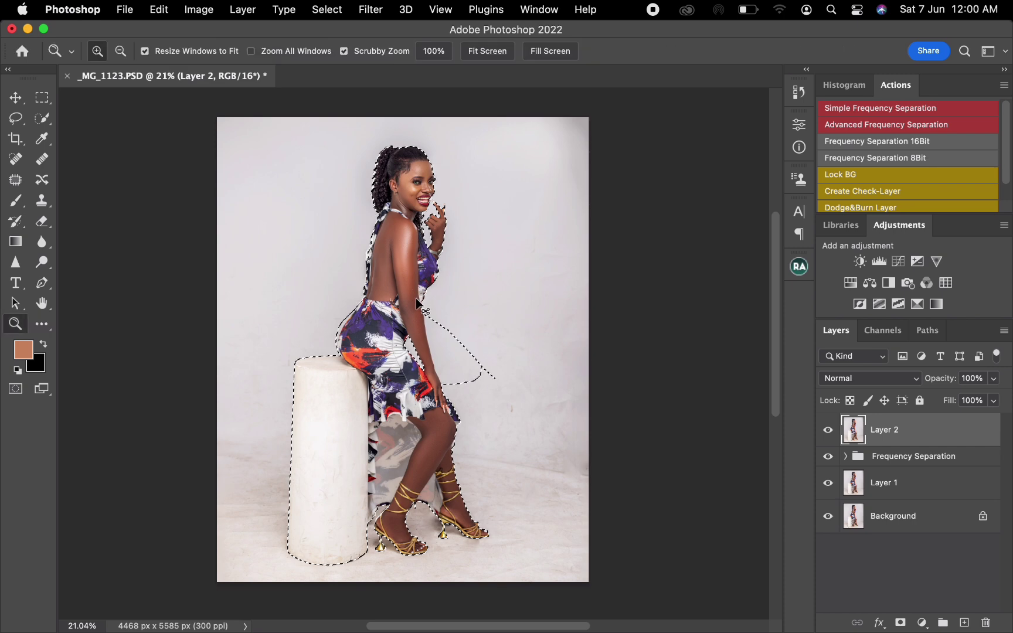
{"action": "key", "text": "super+z"}
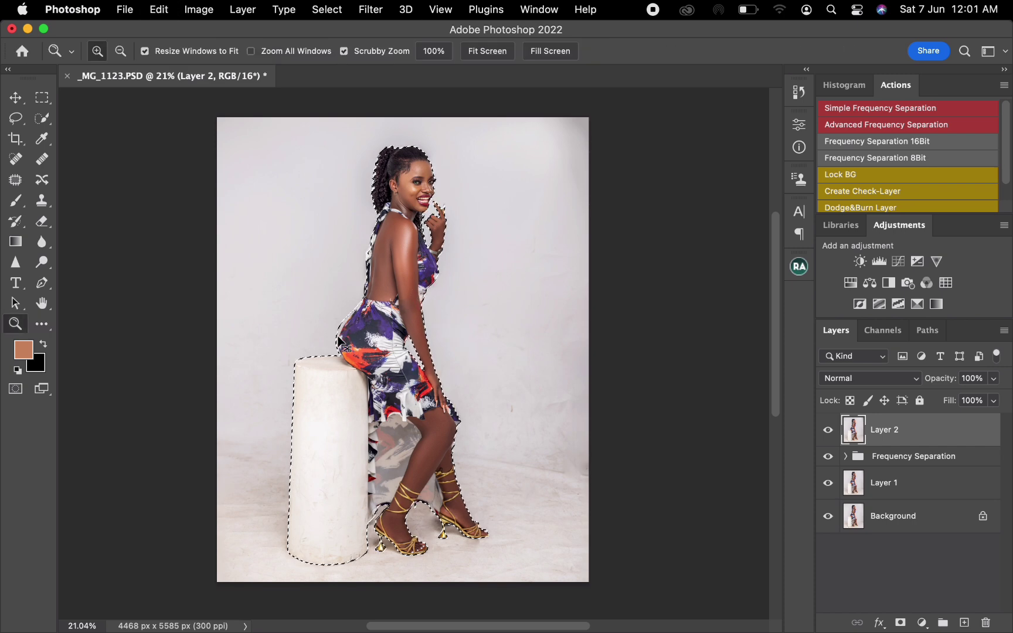
Subtract the excess background behind the woman's hip and lower back from the selection, using the Lasso with a 2 px feather
{"action": "key", "text": "super+equal"}
{"action": "key", "text": "super+equal"}
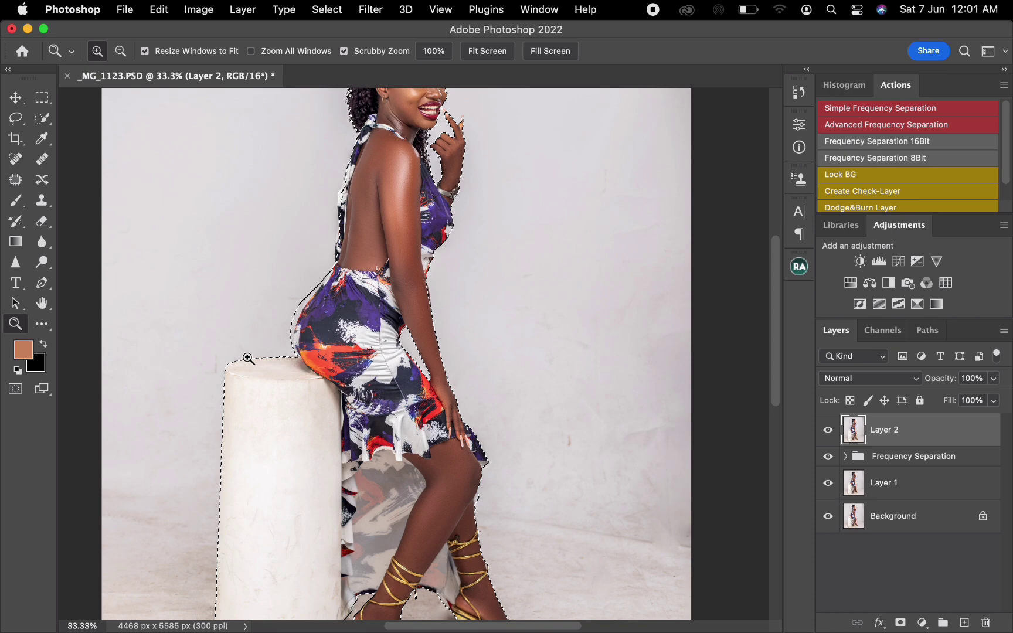
{"action": "key", "text": "l"}
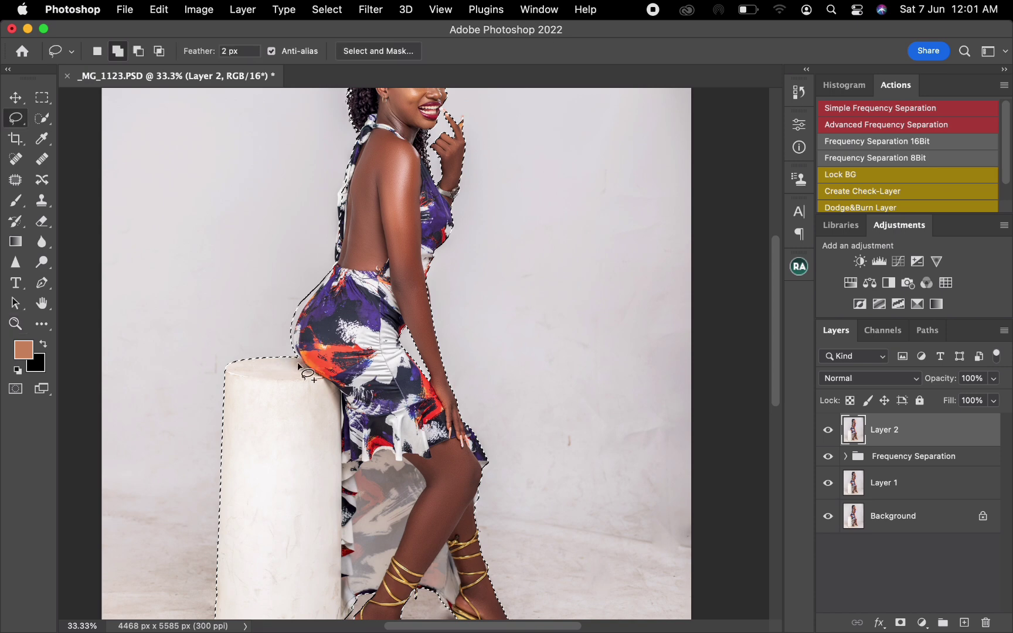
{"action": "key", "text": "super+equal"}
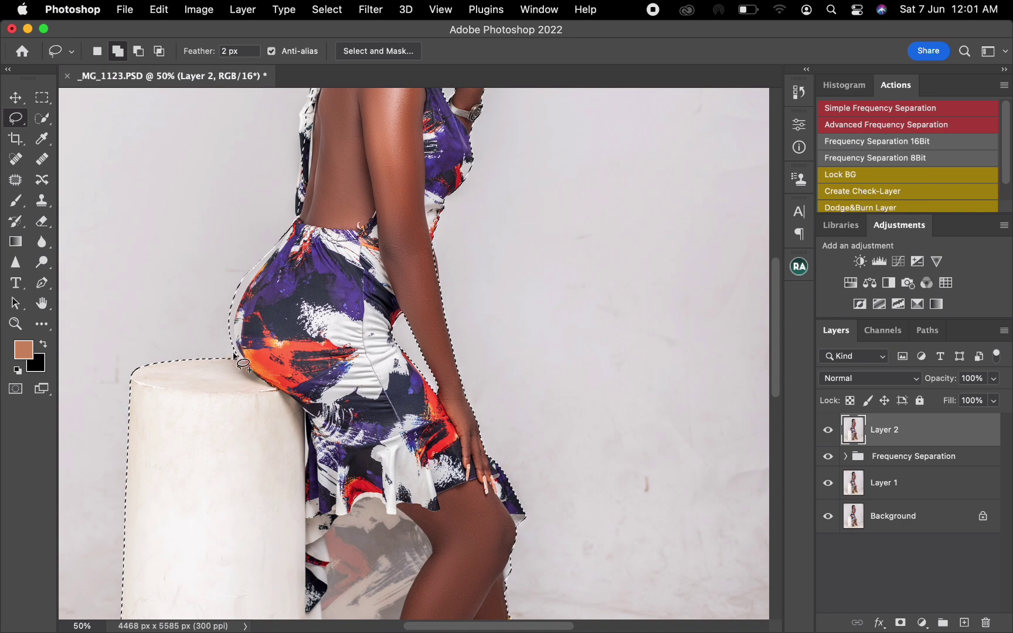
{"action": "mouse_move", "coordinate": [223, 350]}
{"action": "left_mouse_down"}
{"action": "mouse_move", "coordinate": [239, 358]}
{"action": "mouse_move", "coordinate": [237, 299]}
{"action": "mouse_move", "coordinate": [300, 223]}
{"action": "mouse_move", "coordinate": [188, 239]}
{"action": "mouse_move", "coordinate": [214, 266]}
{"action": "left_mouse_up"}
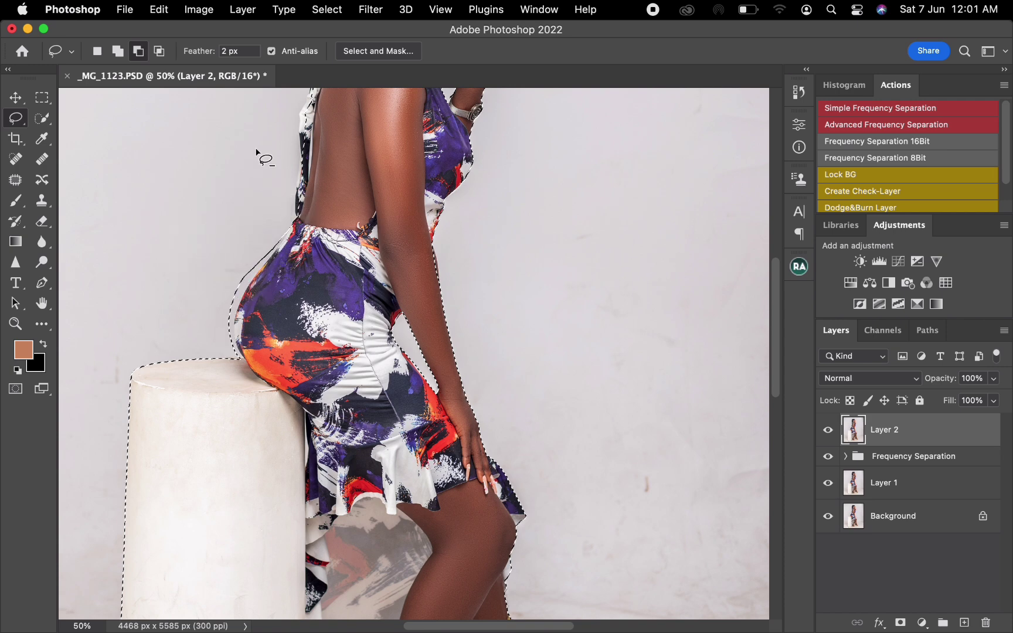
{"action": "mouse_move", "coordinate": [310, 212]}
{"action": "left_mouse_down"}
{"action": "mouse_move", "coordinate": [298, 119]}
{"action": "mouse_move", "coordinate": [310, 92]}
{"action": "mouse_move", "coordinate": [336, 77]}
{"action": "mouse_move", "coordinate": [324, 364]}
{"action": "mouse_move", "coordinate": [319, 264]}
{"action": "mouse_move", "coordinate": [319, 273]}
{"action": "mouse_move", "coordinate": [308, 267]}
{"action": "mouse_move", "coordinate": [321, 228]}
{"action": "left_mouse_up"}
{"action": "key", "text": "space"}
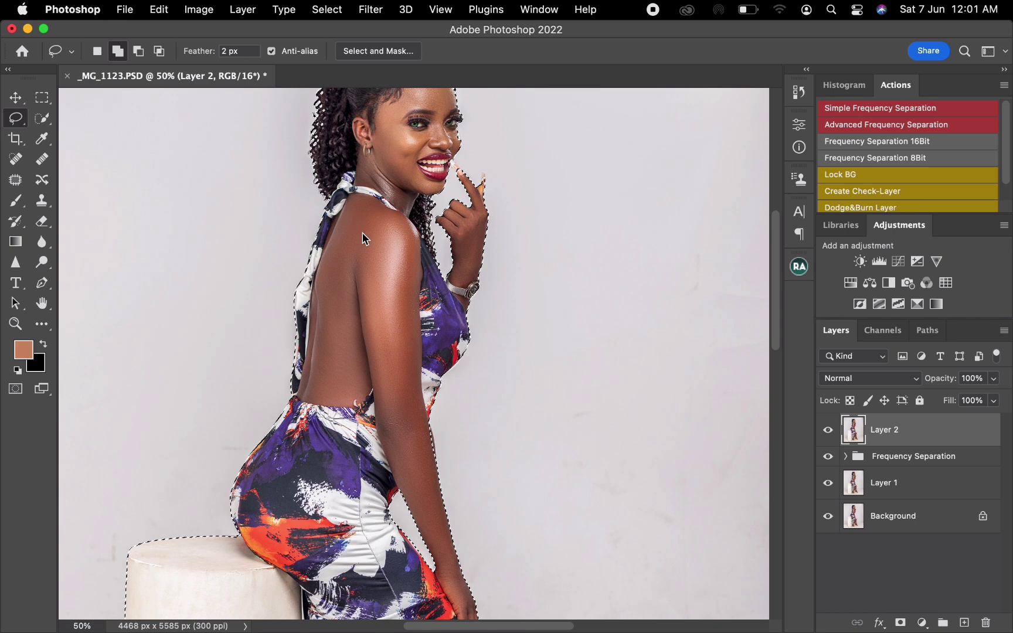
Refine the selection edge around the woman's raised fingers with the Lasso
{"action": "key", "text": "space"}
{"action": "mouse_move", "coordinate": [394, 480]}
{"action": "left_mouse_down"}
{"action": "mouse_move", "coordinate": [400, 346]}
{"action": "mouse_move", "coordinate": [434, 317]}
{"action": "mouse_move", "coordinate": [434, 276]}
{"action": "mouse_move", "coordinate": [391, 306]}
{"action": "left_mouse_up"}
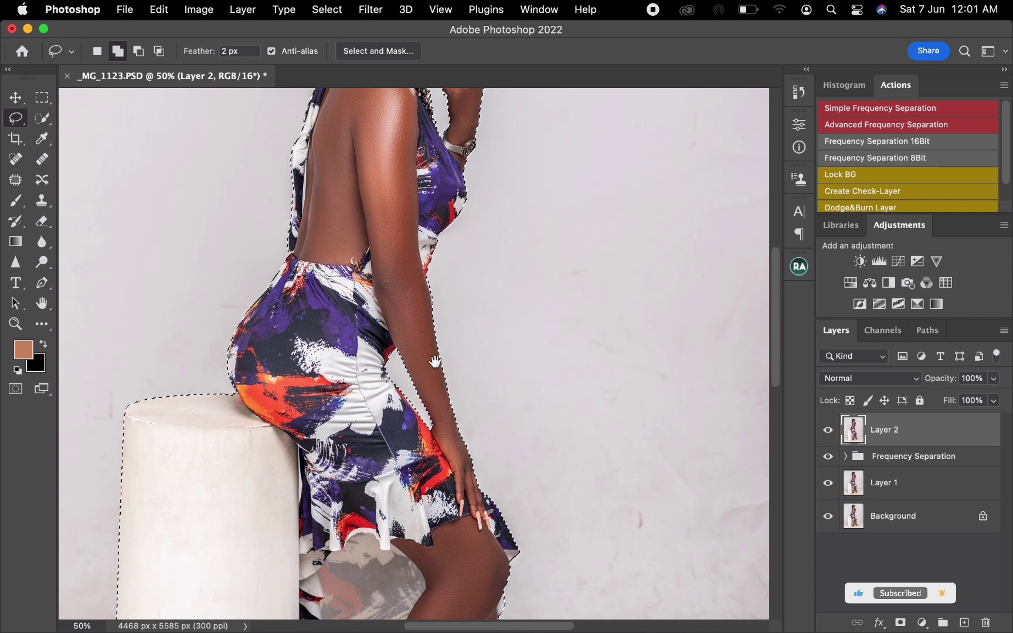
{"action": "key", "text": "space"}
{"action": "left_click_drag", "start_coordinate": [461, 302], "coordinate": [462, 421]}
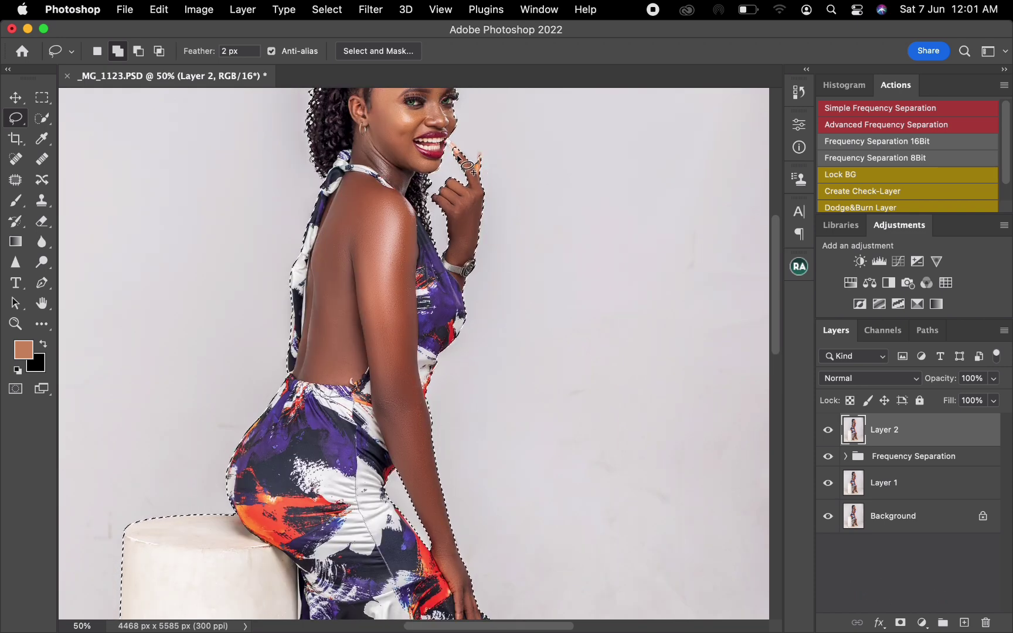
{"action": "mouse_move", "coordinate": [455, 151]}
{"action": "left_mouse_down"}
{"action": "mouse_move", "coordinate": [445, 142]}
{"action": "mouse_move", "coordinate": [456, 134]}
{"action": "mouse_move", "coordinate": [472, 180]}
{"action": "mouse_move", "coordinate": [480, 157]}
{"action": "mouse_move", "coordinate": [468, 171]}
{"action": "left_mouse_up"}
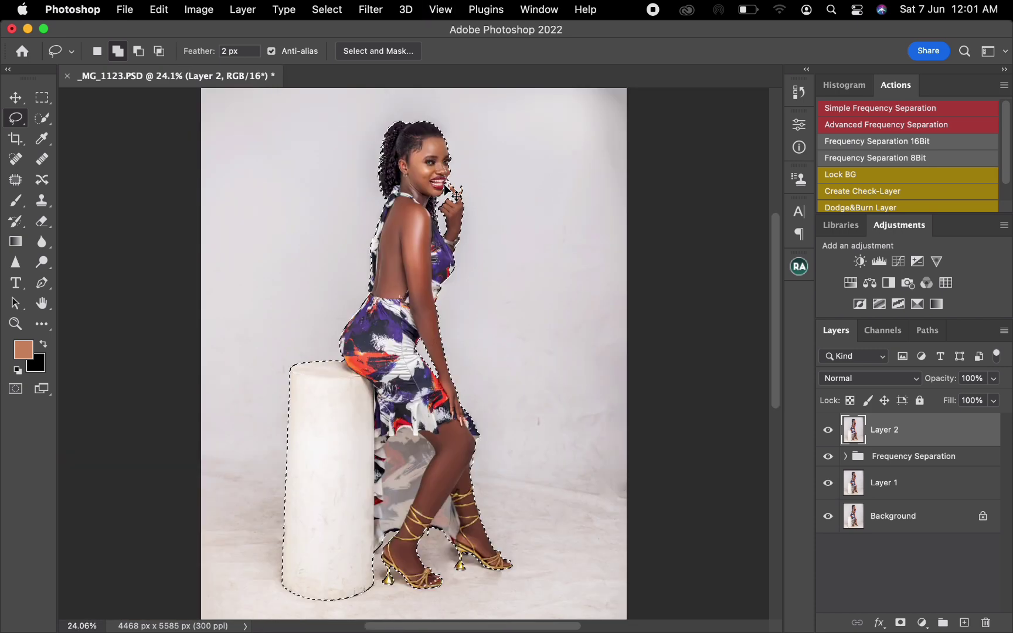
Copy the selected woman and pedestal to a new layer, hide that layer and make Layer 2 active
{"action": "scroll", "coordinate": [463, 199], "scroll_direction": "down", "scroll_amount": 5}
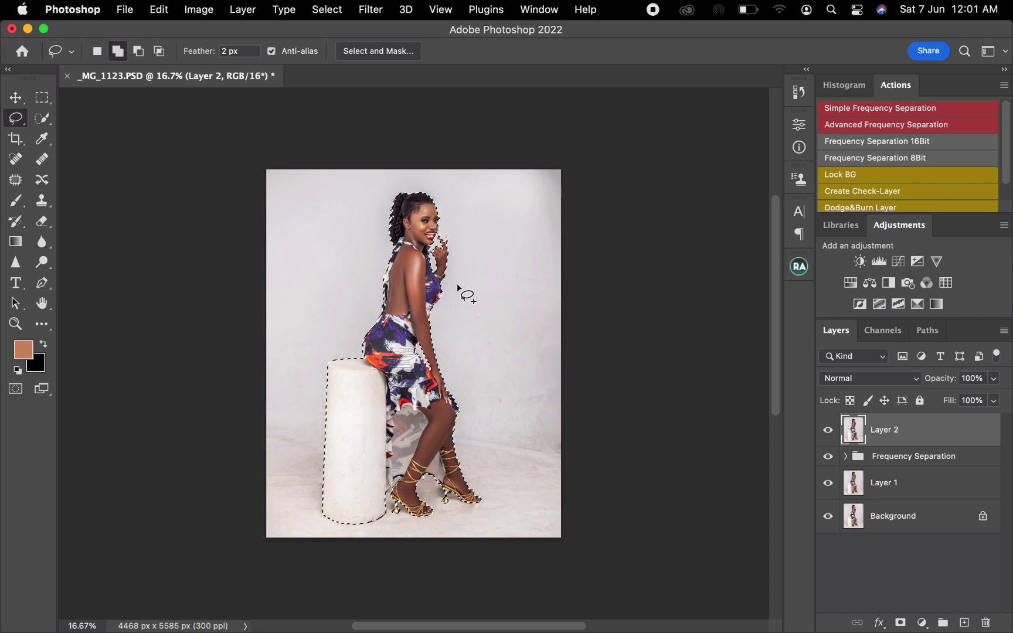
{"action": "key", "text": "super+j"}
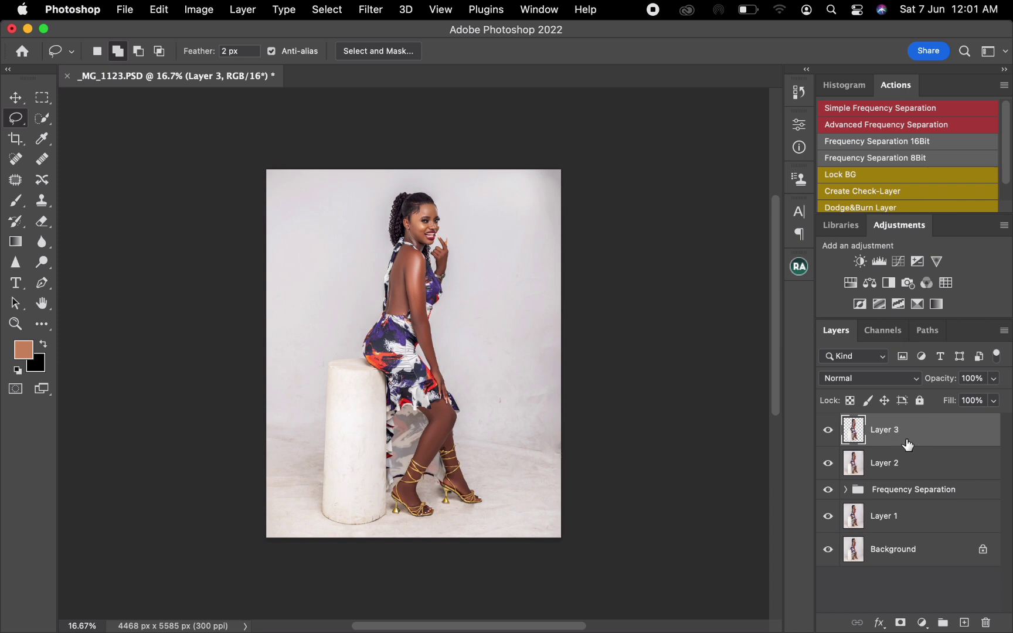
{"action": "left_click", "coordinate": [930, 473]}
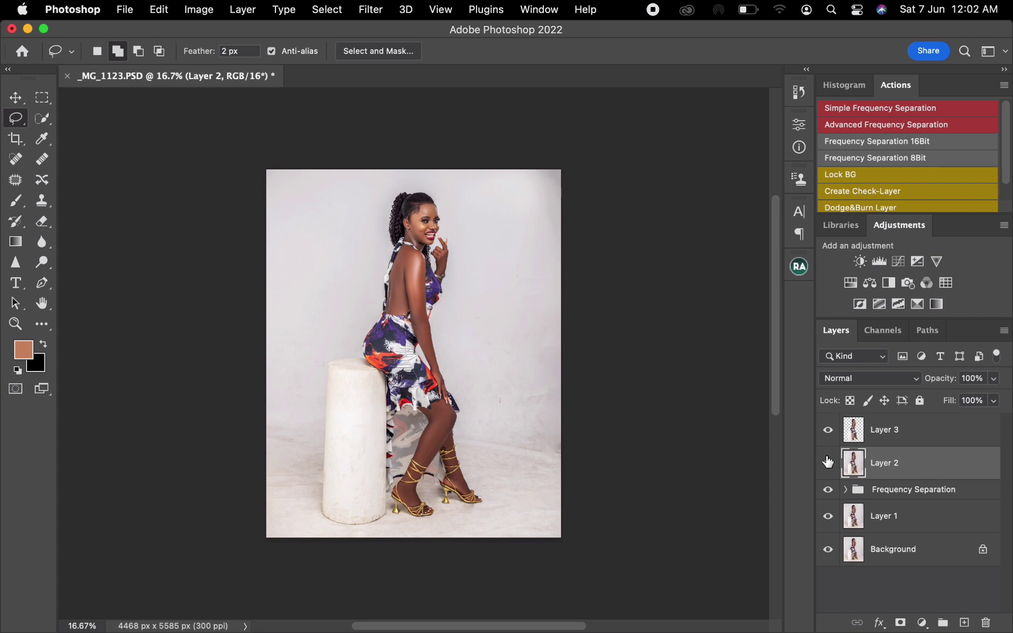
{"action": "left_click", "coordinate": [836, 434]}
Load the outline of Layer 3 as a selection, invert it and copy the background from Layer 2 to a new layer
{"action": "left_click", "coordinate": [857, 433], "text": "super"}
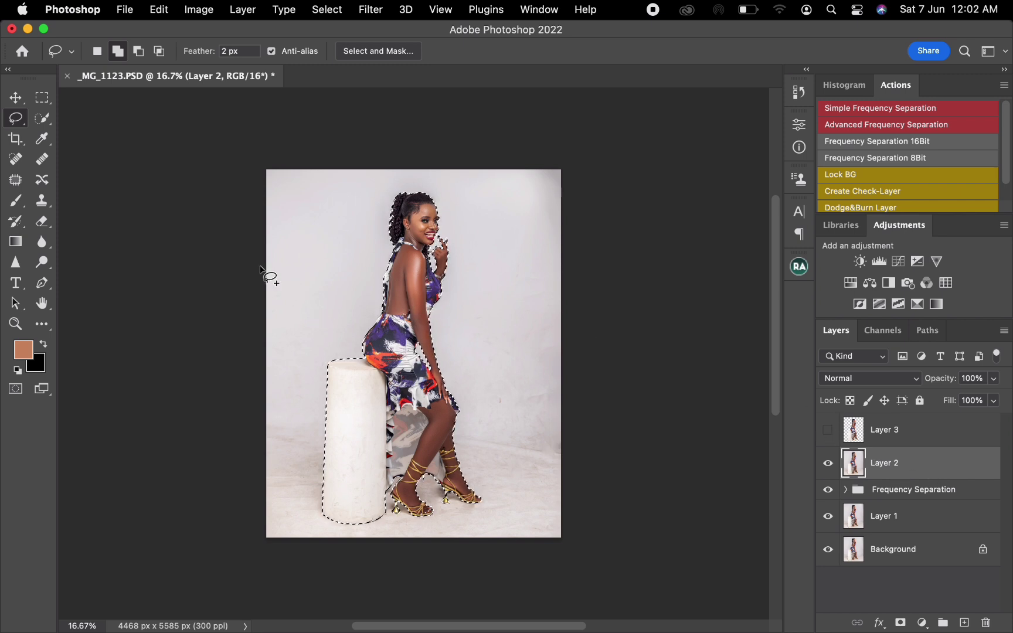
{"action": "key", "text": "shift+super+i"}
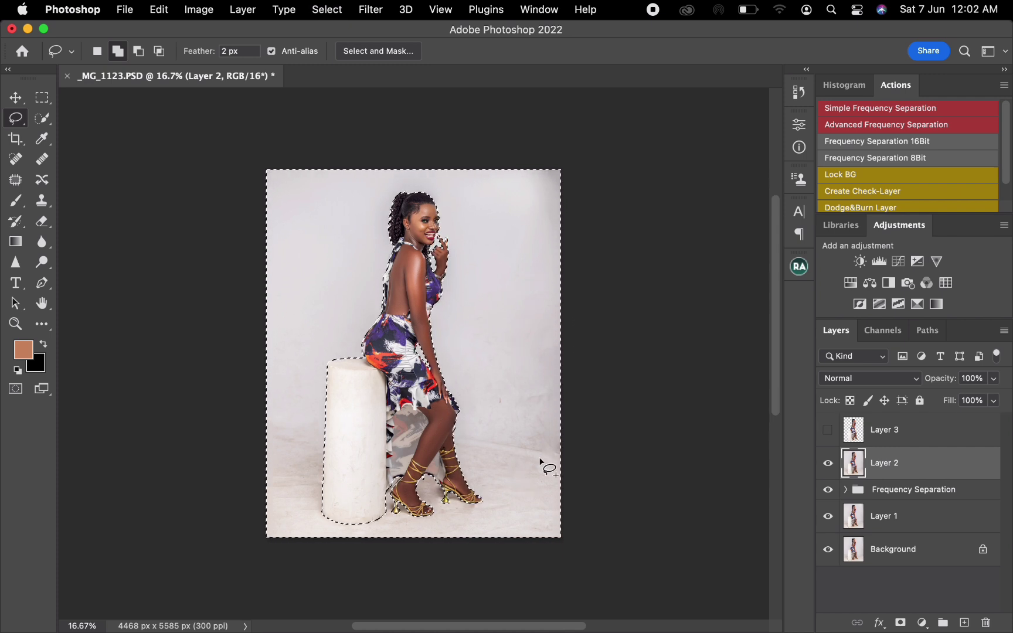
{"action": "key", "text": "super+j"}
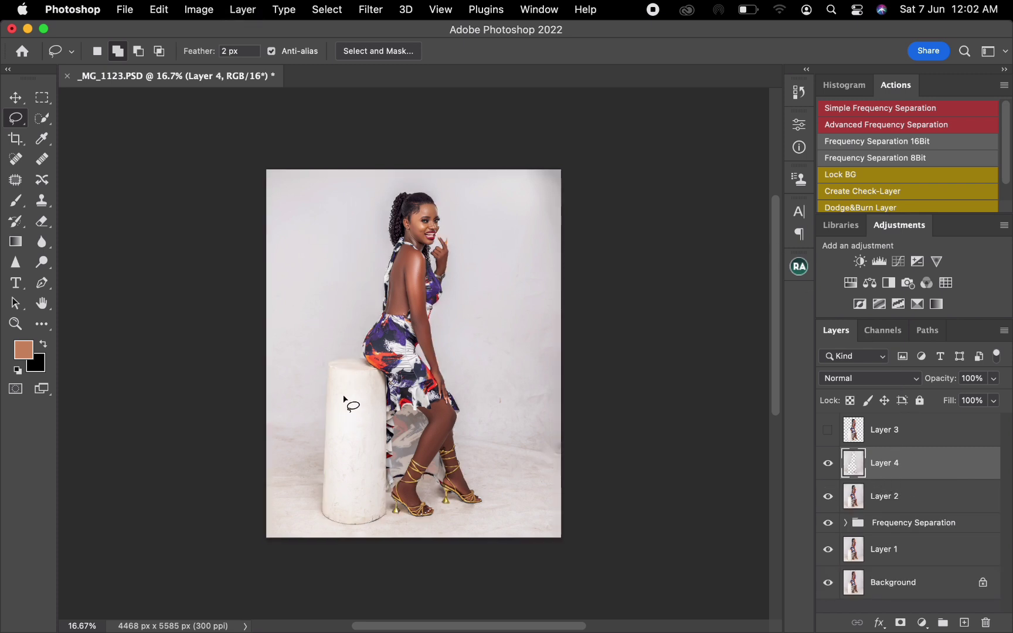
Apply a Gaussian Blur with a radius of about 140 pixels to the background copy on Layer 4
{"action": "left_click", "coordinate": [370, 9]}
{"action": "mouse_move", "coordinate": [402, 214]}
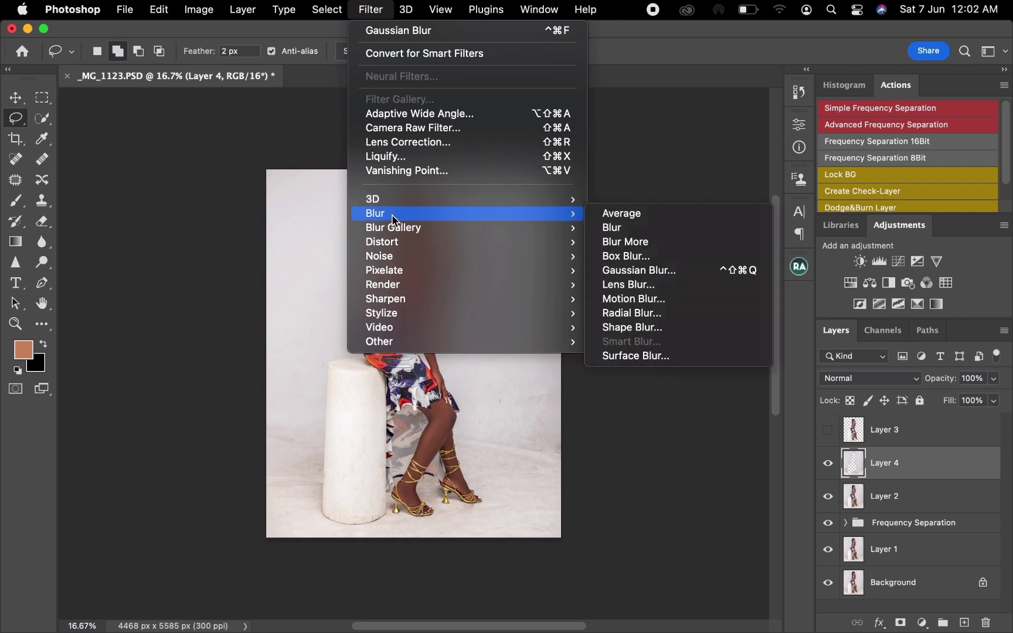
{"action": "left_click", "coordinate": [672, 274]}
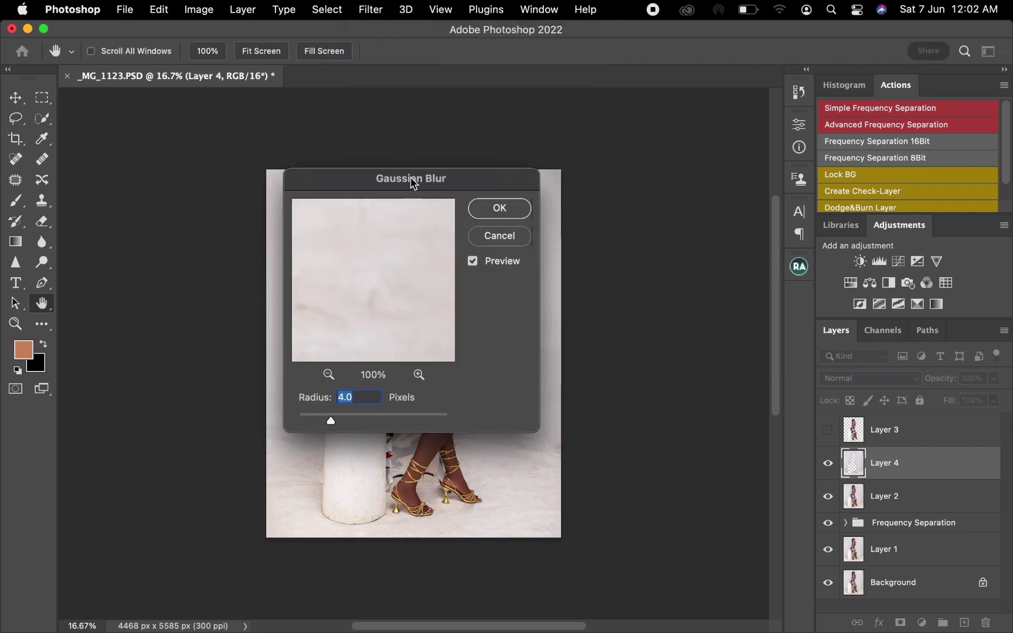
{"action": "left_click_drag", "start_coordinate": [412, 176], "coordinate": [733, 165]}
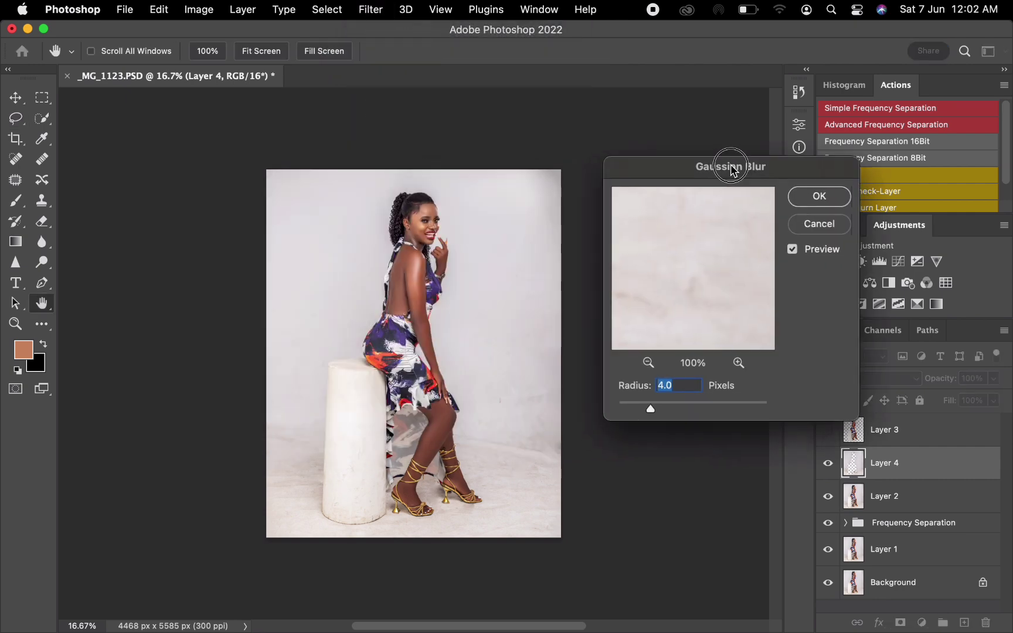
{"action": "left_click", "coordinate": [716, 408]}
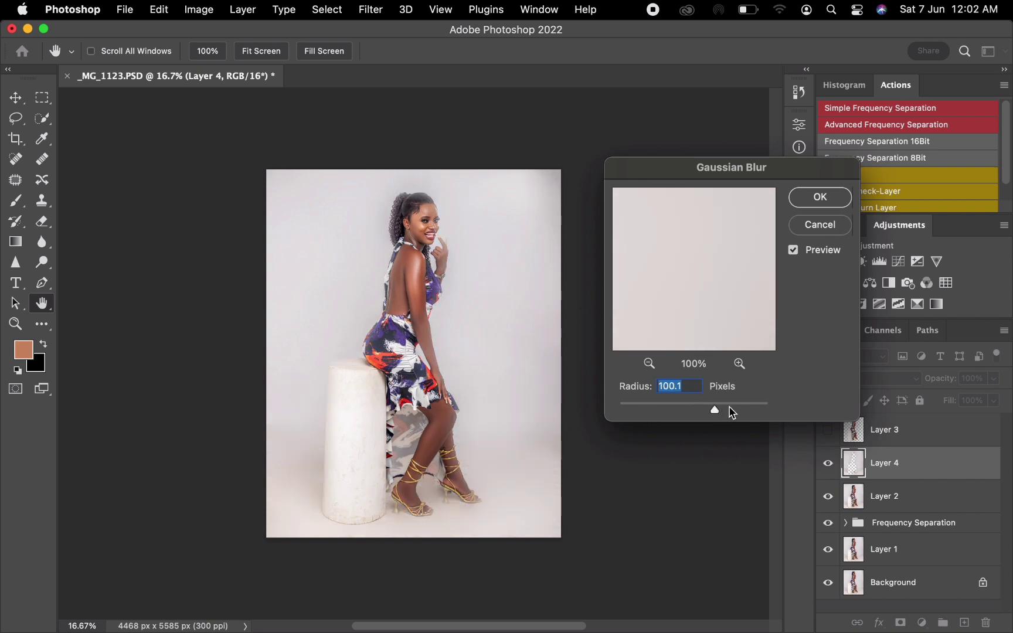
{"action": "left_click", "coordinate": [727, 410]}
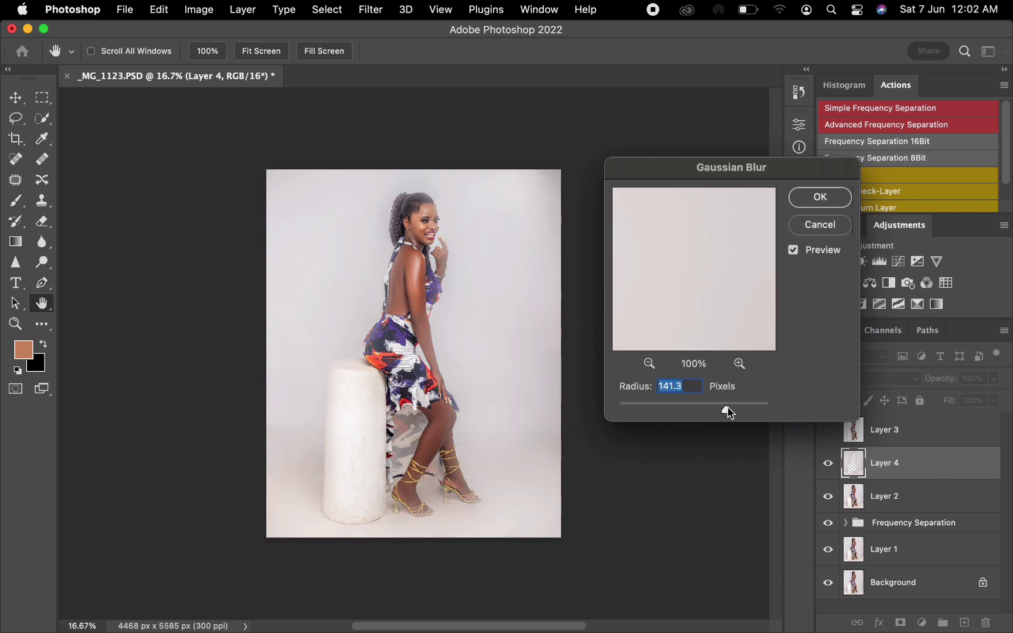
{"action": "left_click_drag", "start_coordinate": [729, 412], "coordinate": [725, 413]}
{"action": "left_click", "coordinate": [822, 200]}
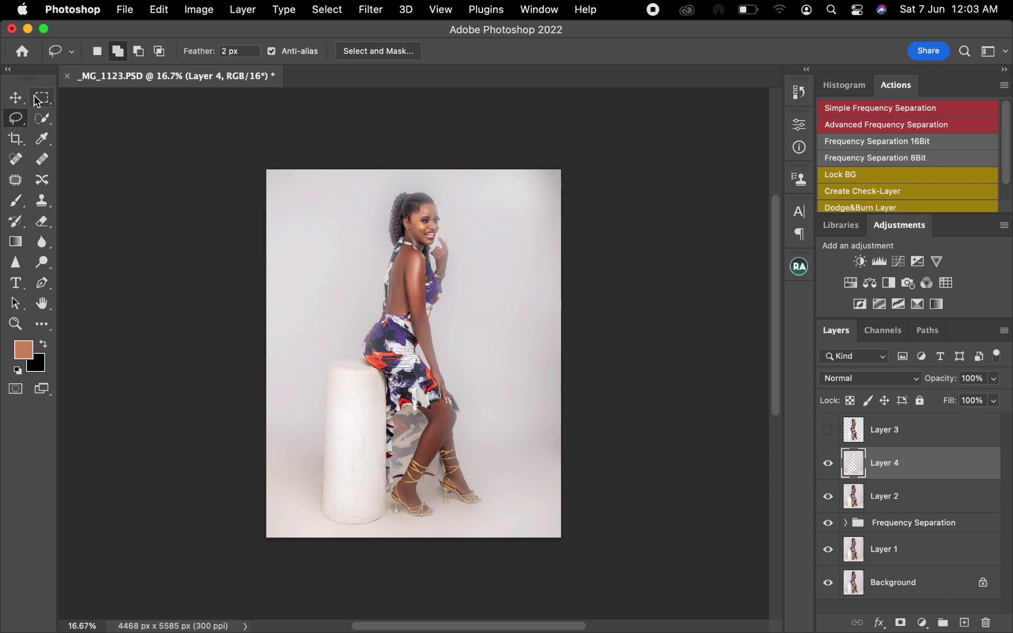
Remove the blurred floor strip across the lower part of Layer 4 with a Rectangular Marquee selection, and clear the selection
{"action": "left_click_drag", "start_coordinate": [43, 99], "coordinate": [153, 98]}
{"action": "left_click_drag", "start_coordinate": [249, 550], "coordinate": [604, 444]}
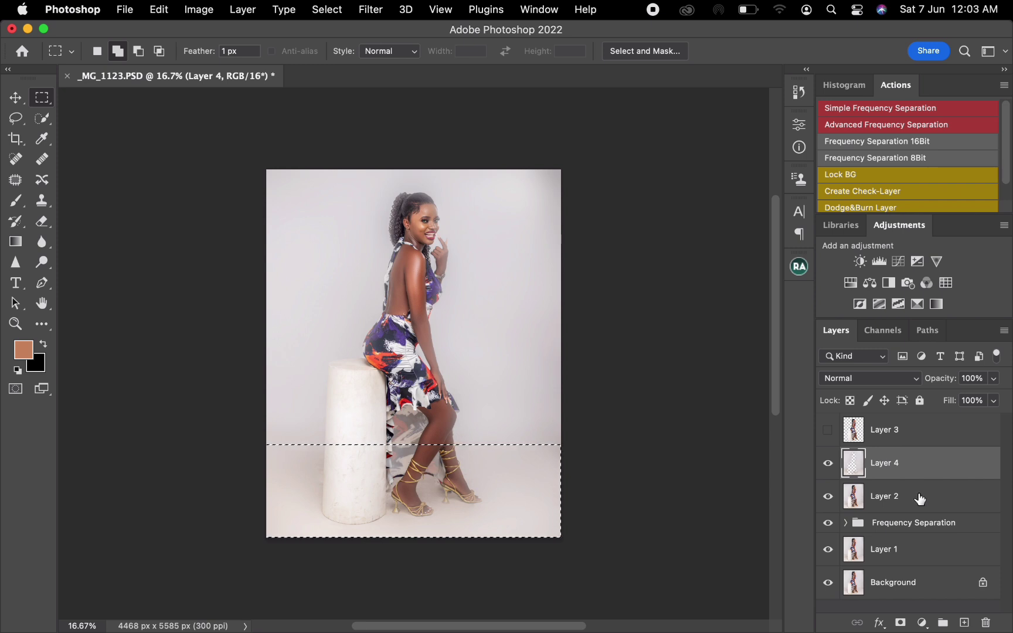
{"action": "key", "text": "super+z"}
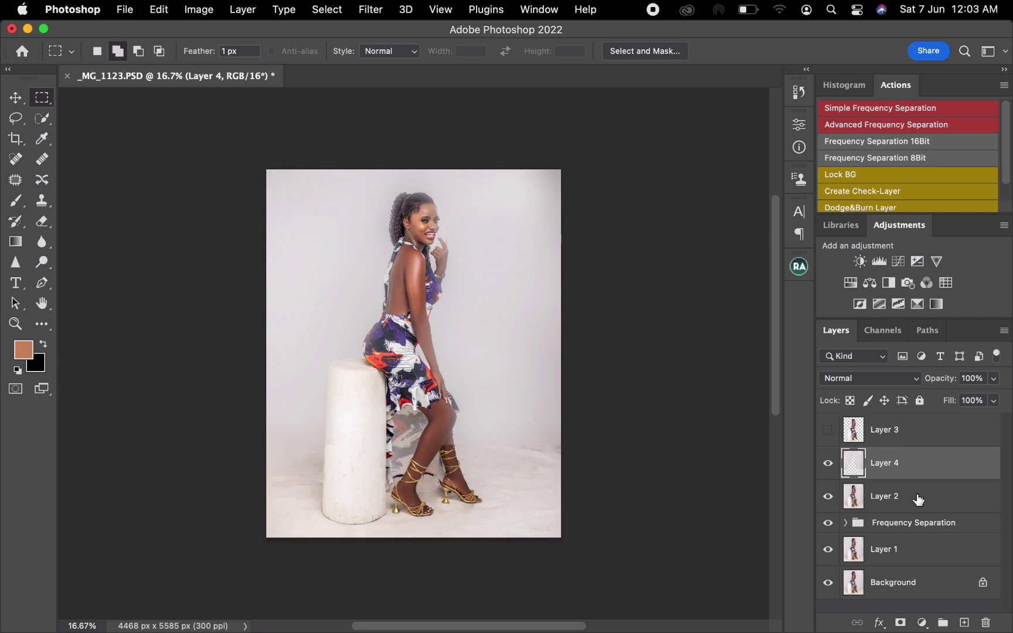
Paste the blurred background strip as a new layer, move it down over the floor and set its opacity to 85%
{"action": "key", "text": "super+v"}
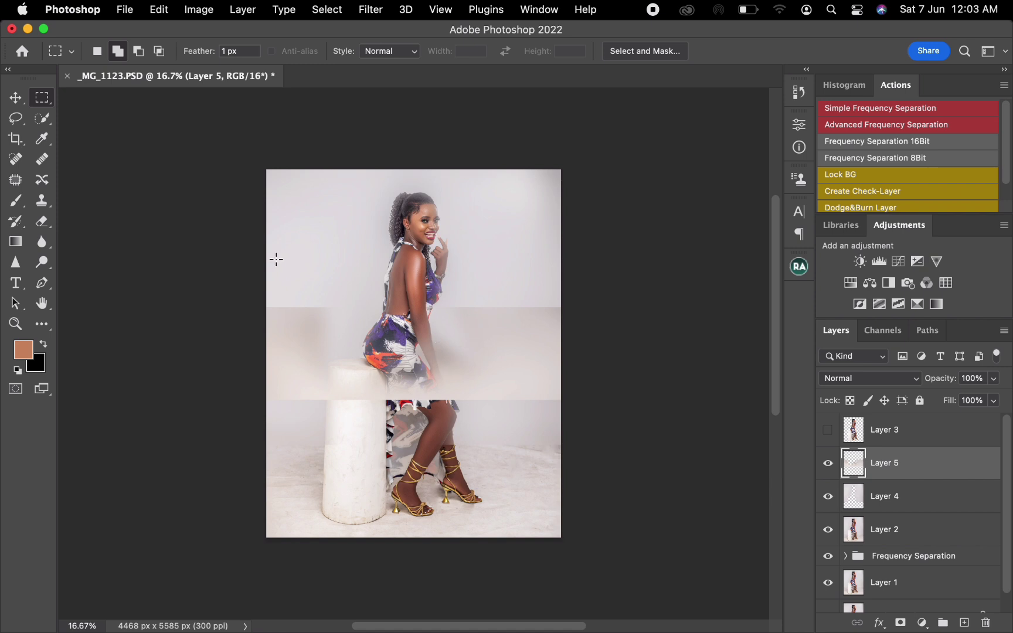
{"action": "left_click", "coordinate": [15, 98]}
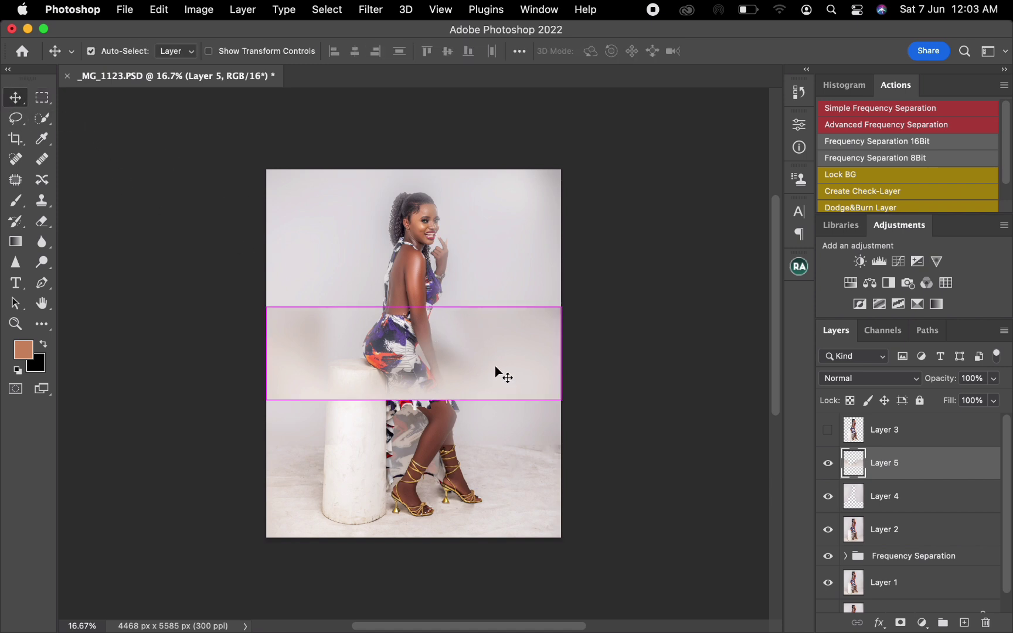
{"action": "left_click_drag", "start_coordinate": [496, 374], "coordinate": [502, 509]}
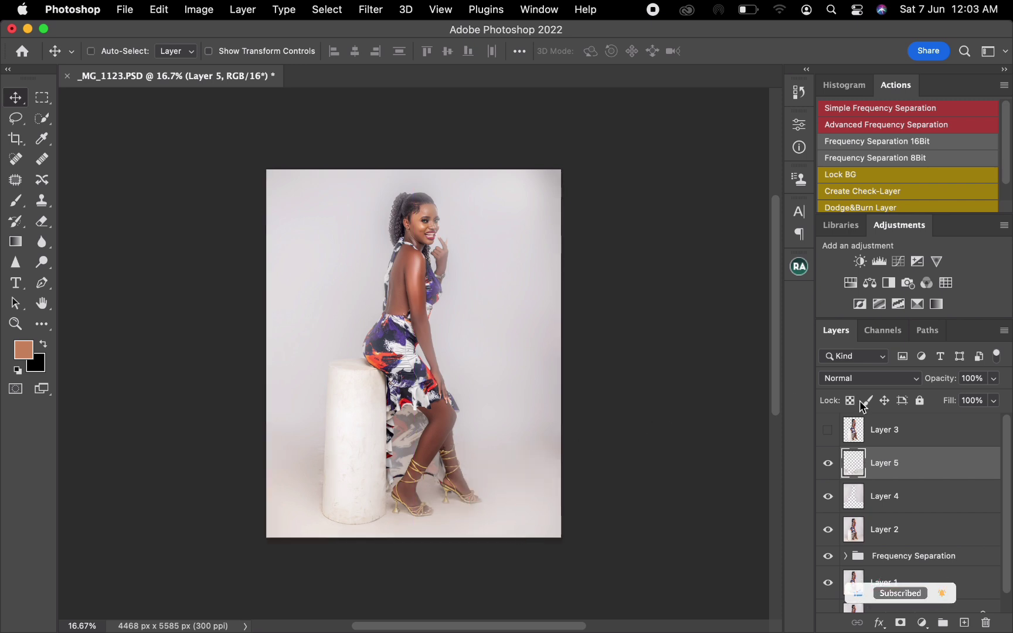
{"action": "left_click", "coordinate": [947, 378]}
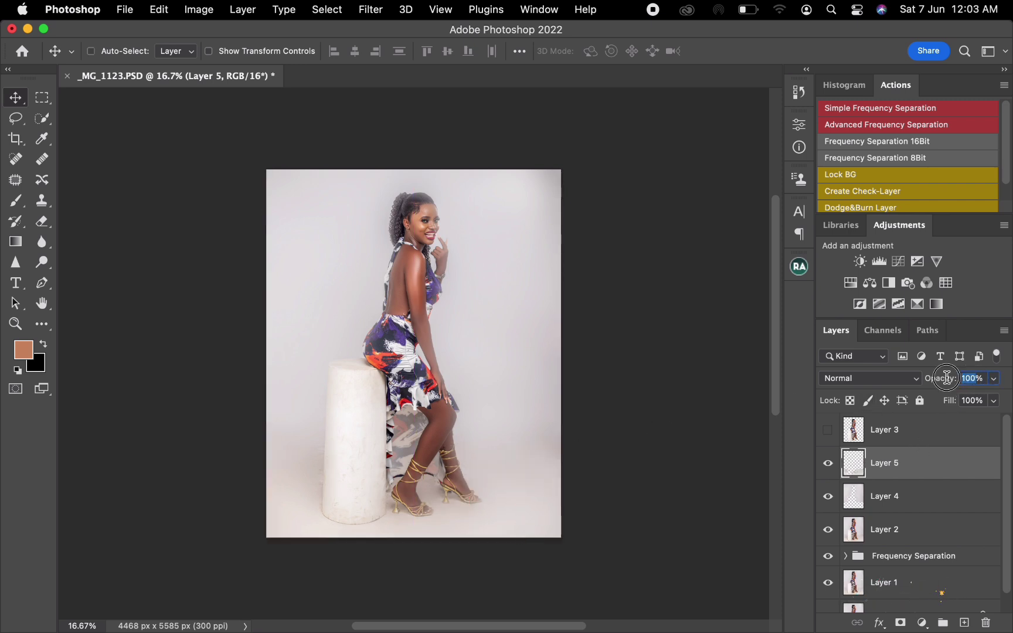
{"action": "type", "text": "85"}
Add a Black & White adjustment above Layer 5 to neutralize the backdrop, and show and activate the subject's Layer 3
{"action": "left_click", "coordinate": [891, 286]}
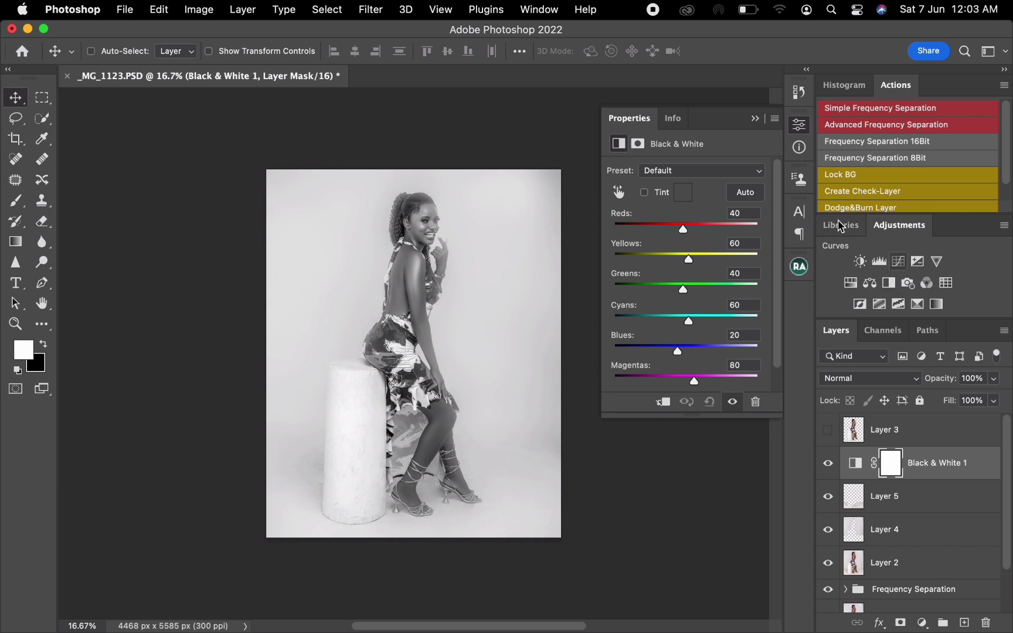
{"action": "left_click", "coordinate": [756, 119]}
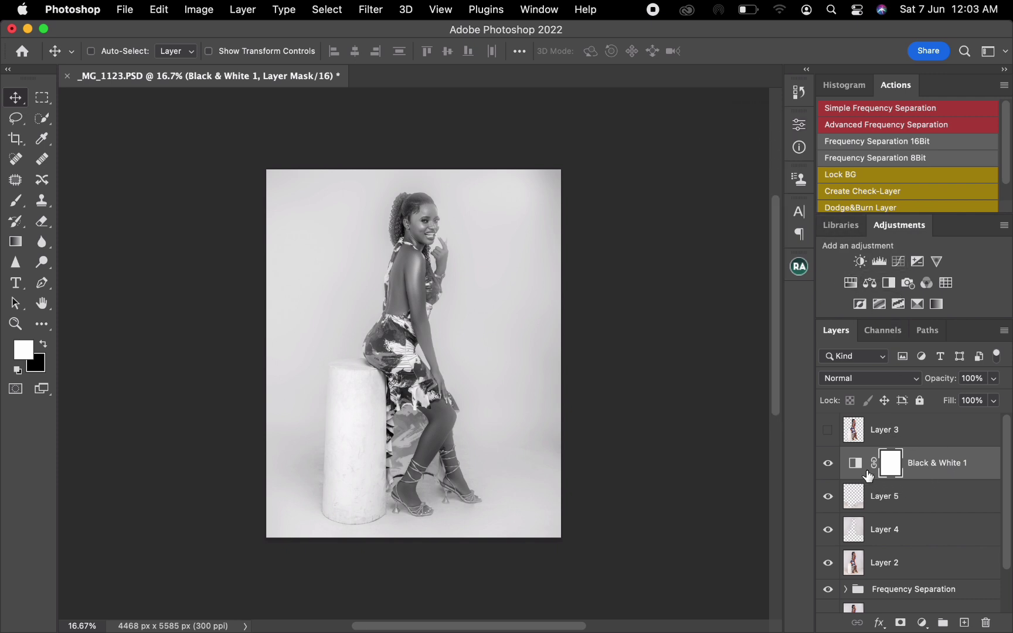
{"action": "left_click", "coordinate": [828, 430]}
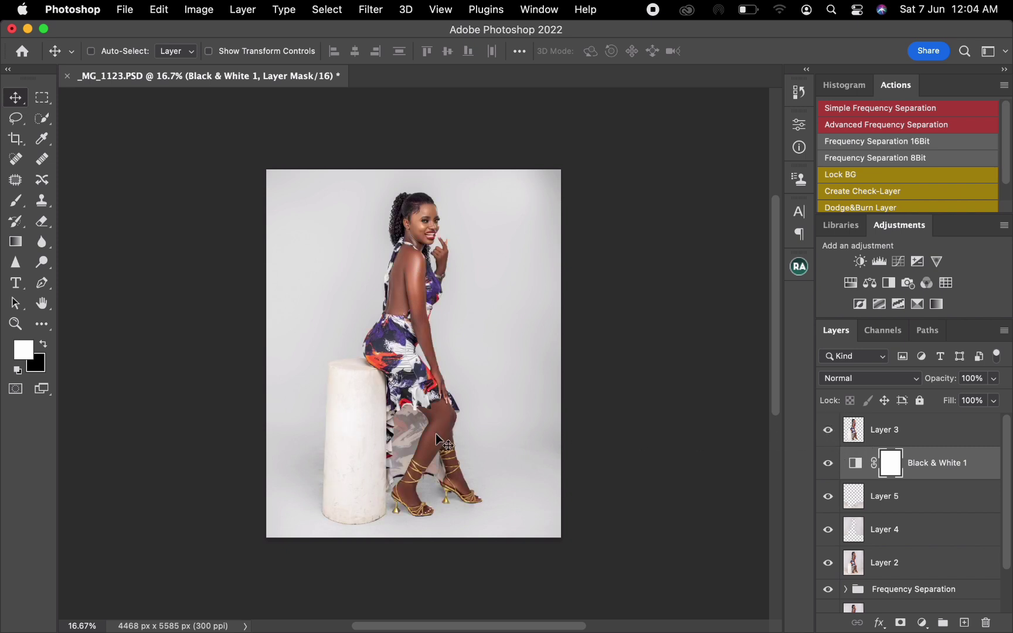
{"action": "left_click", "coordinate": [910, 440]}
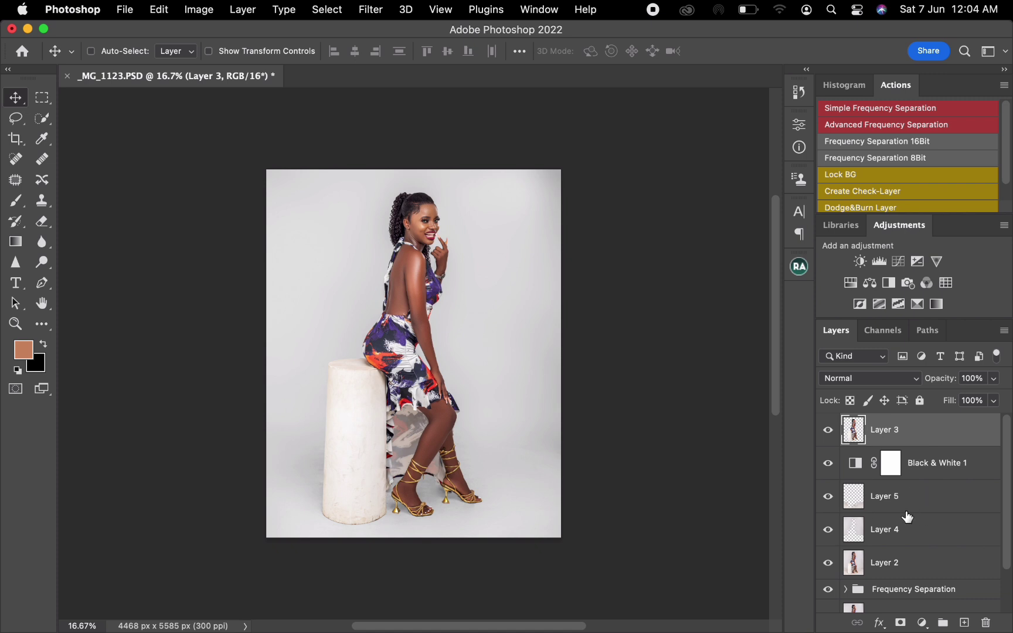
Darken the floor above Layer 5 with Curves, input 142 and output 117, limited to a rectangular selection feathered by 15 pixels
{"action": "left_click", "coordinate": [926, 502]}
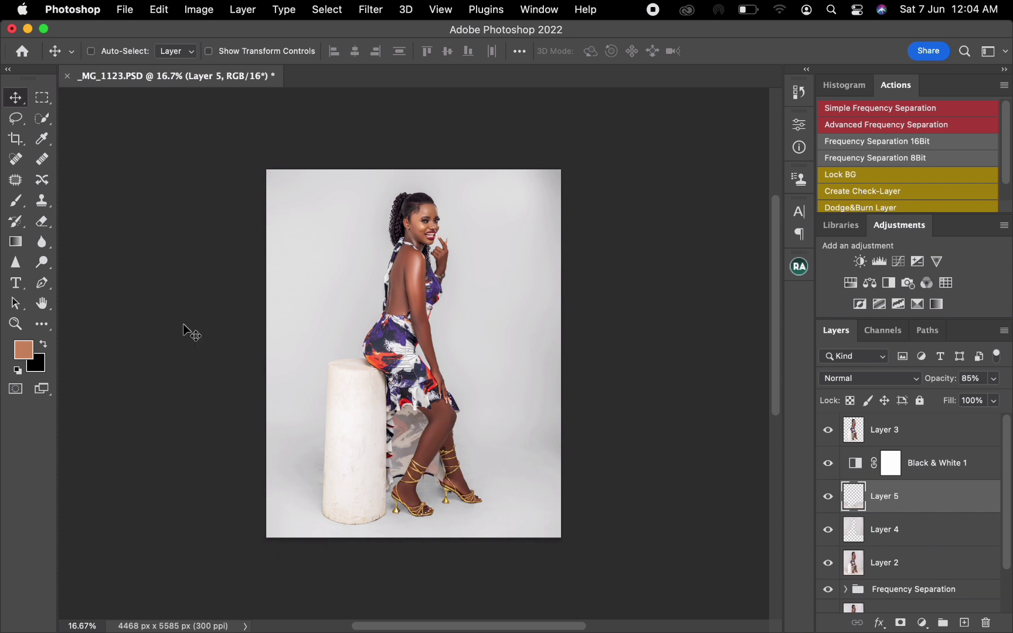
{"action": "key", "text": "m"}
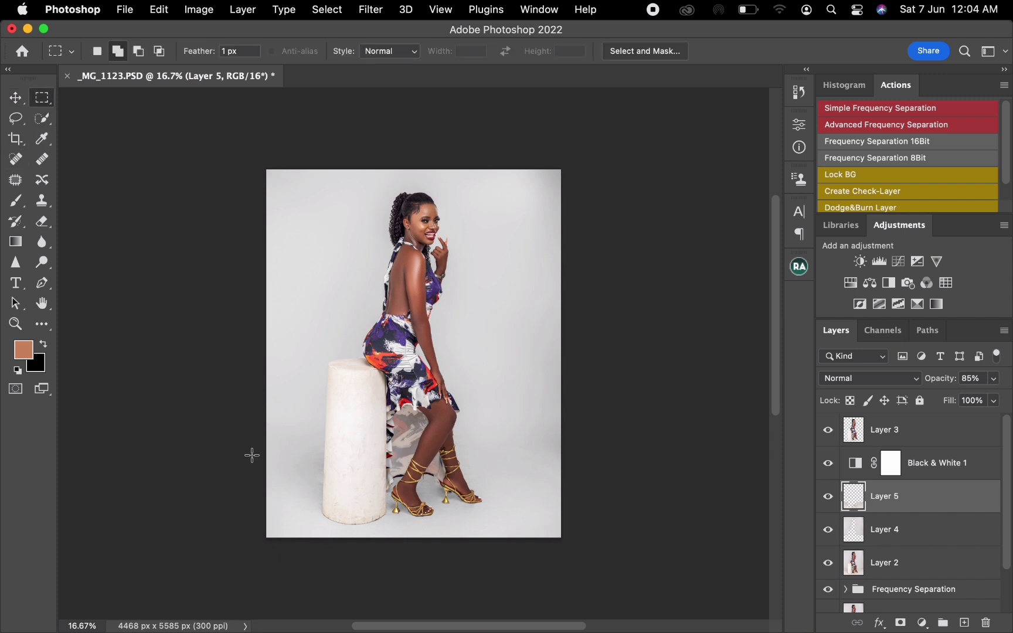
{"action": "left_click_drag", "start_coordinate": [255, 546], "coordinate": [614, 443]}
{"action": "right_click", "coordinate": [407, 403]}
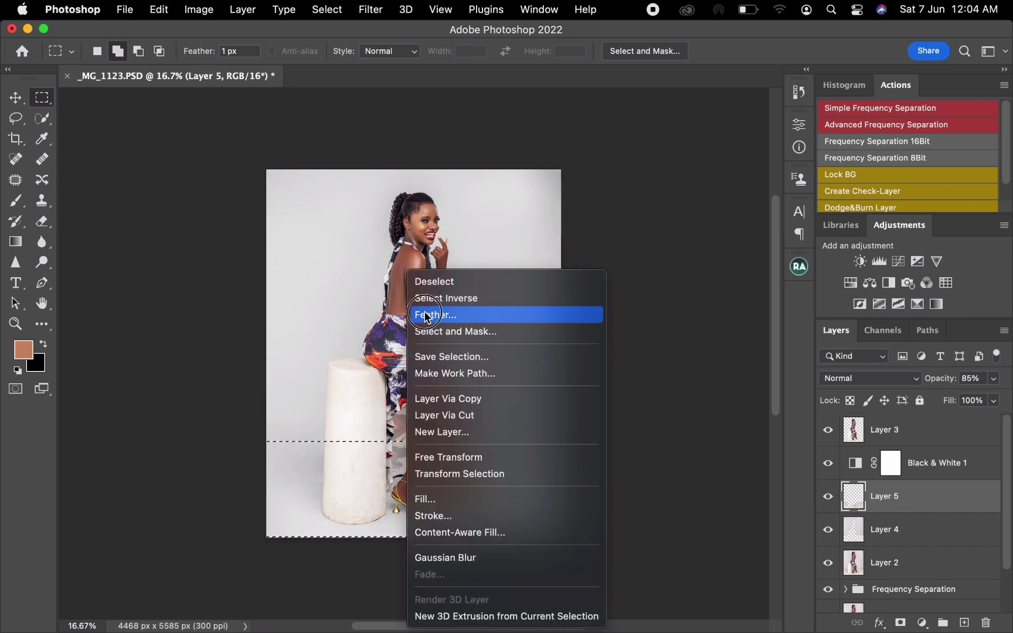
{"action": "left_click", "coordinate": [427, 317]}
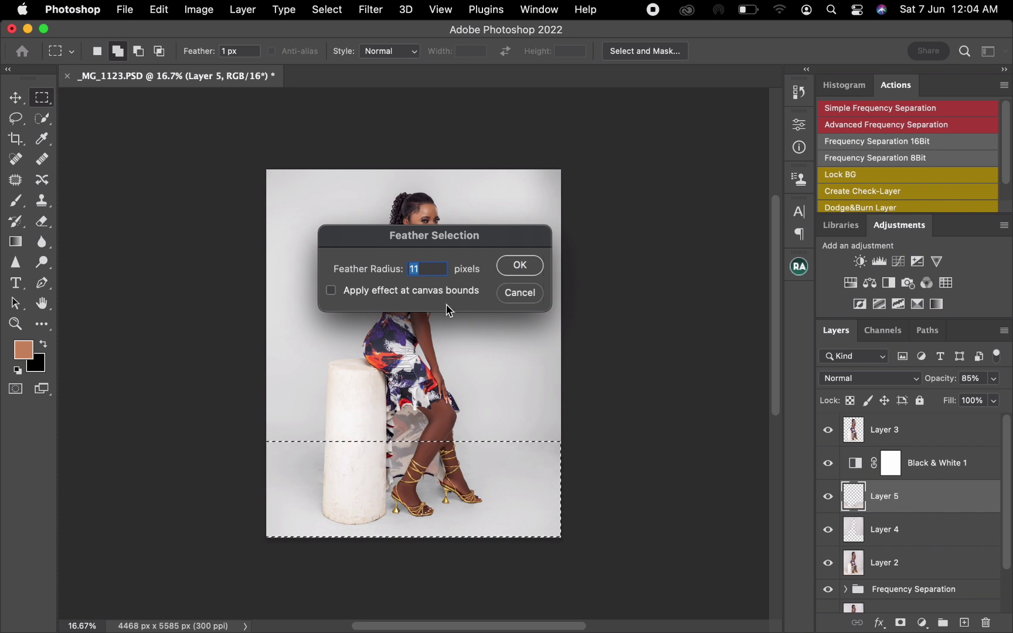
{"action": "type", "text": "15"}
{"action": "key", "text": "Return"}
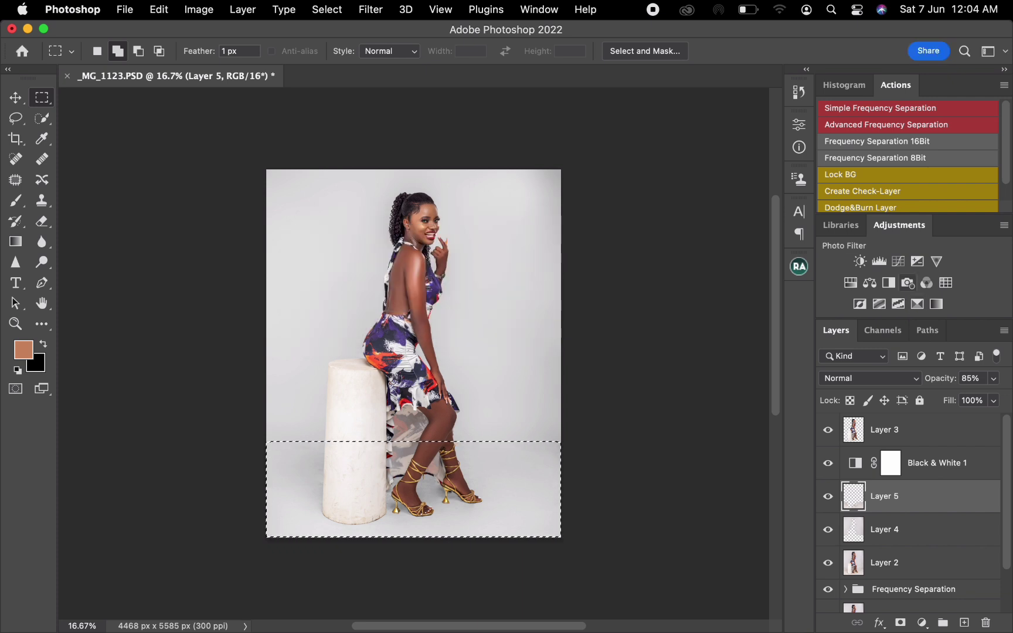
{"action": "left_click", "coordinate": [898, 261]}
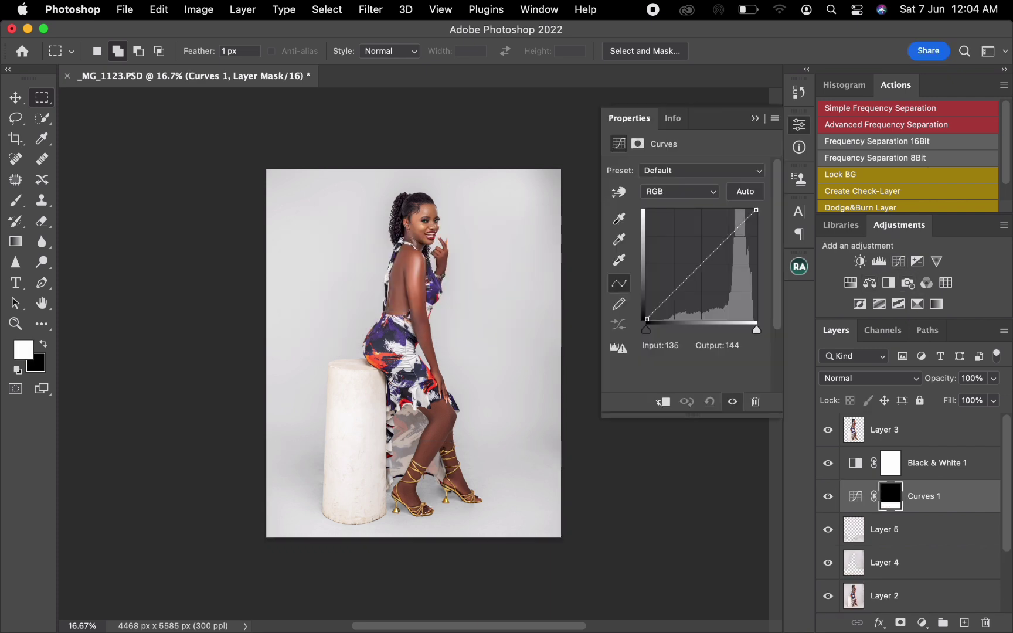
{"action": "left_click_drag", "start_coordinate": [703, 267], "coordinate": [708, 269]}
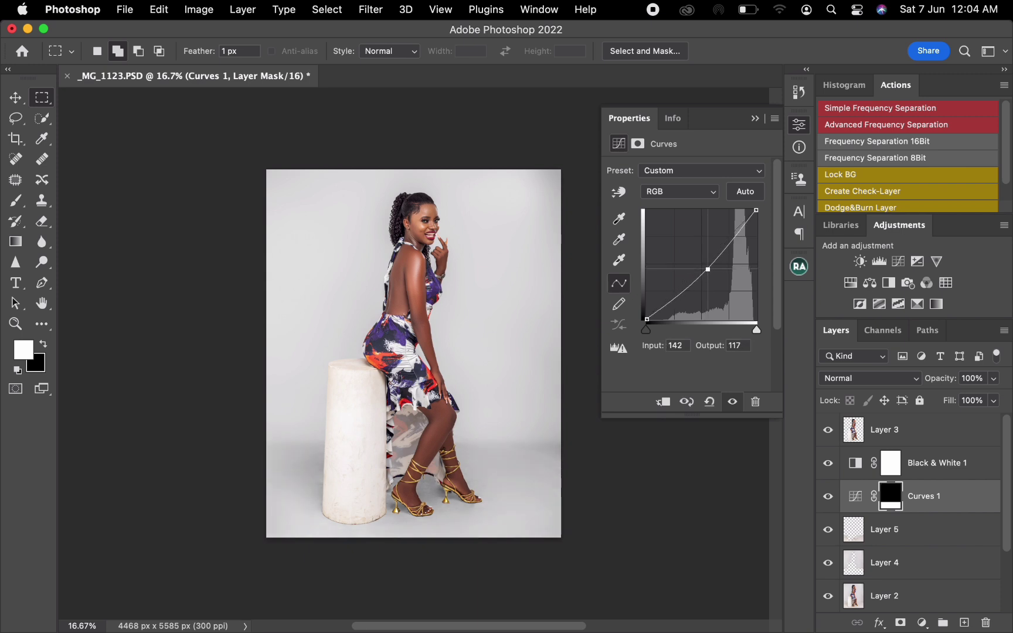
Group the layers from Layer 3 down to Layer 2 and compare the image with the group hidden and shown
{"action": "left_click", "coordinate": [913, 430]}
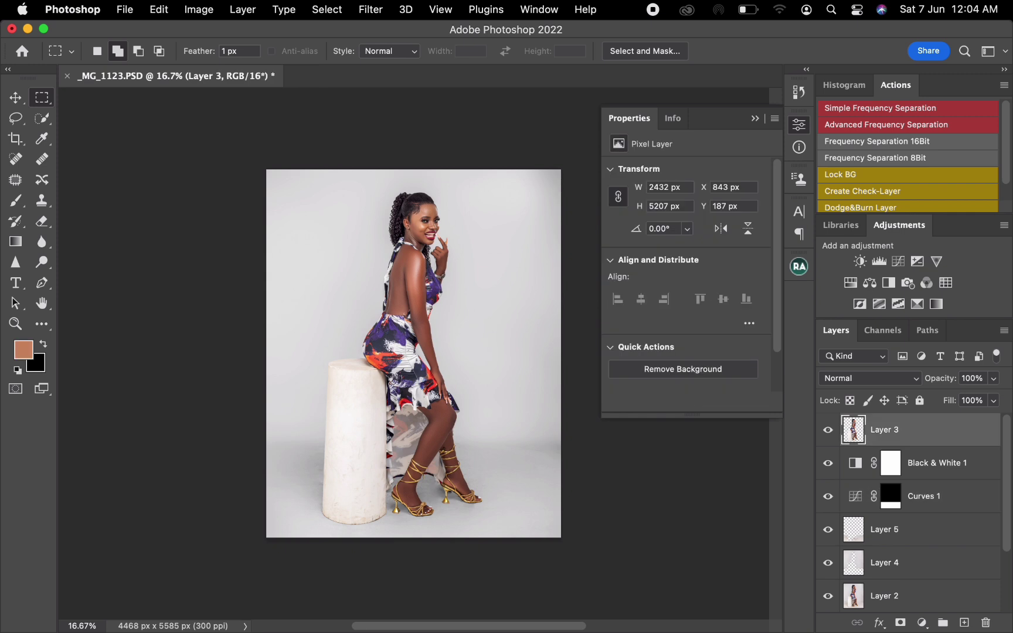
{"action": "left_click", "coordinate": [912, 596], "text": "shift"}
{"action": "key", "text": "super+g"}
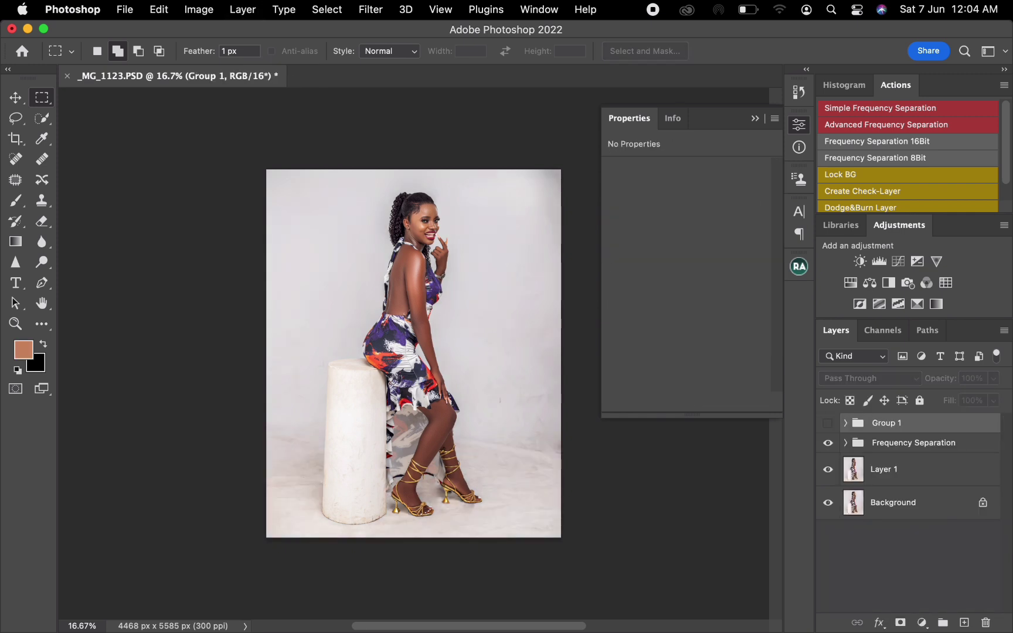
{"action": "left_click", "coordinate": [828, 423]}
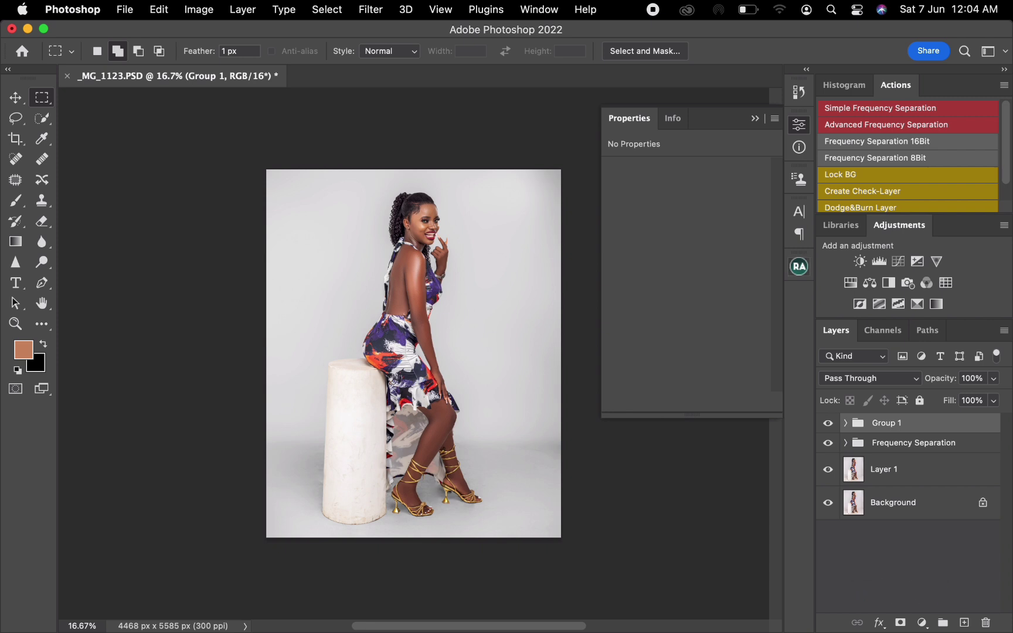
Run the Magical Skin Tone action from Beauty Retouch v3.3 to build a masked skin tone correction group
{"action": "left_click", "coordinate": [799, 266]}
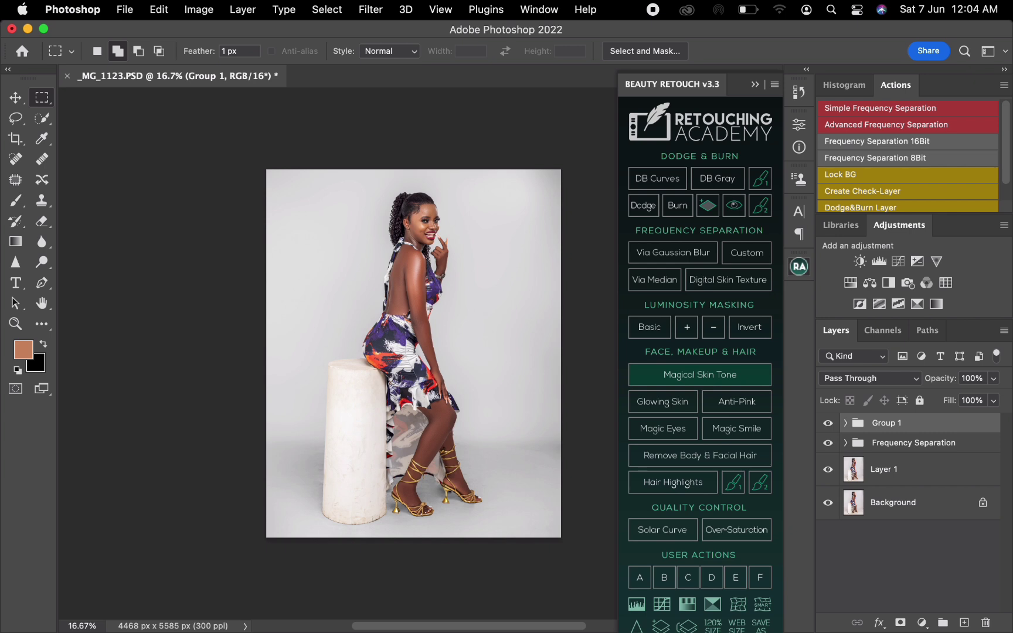
{"action": "left_click", "coordinate": [700, 375]}
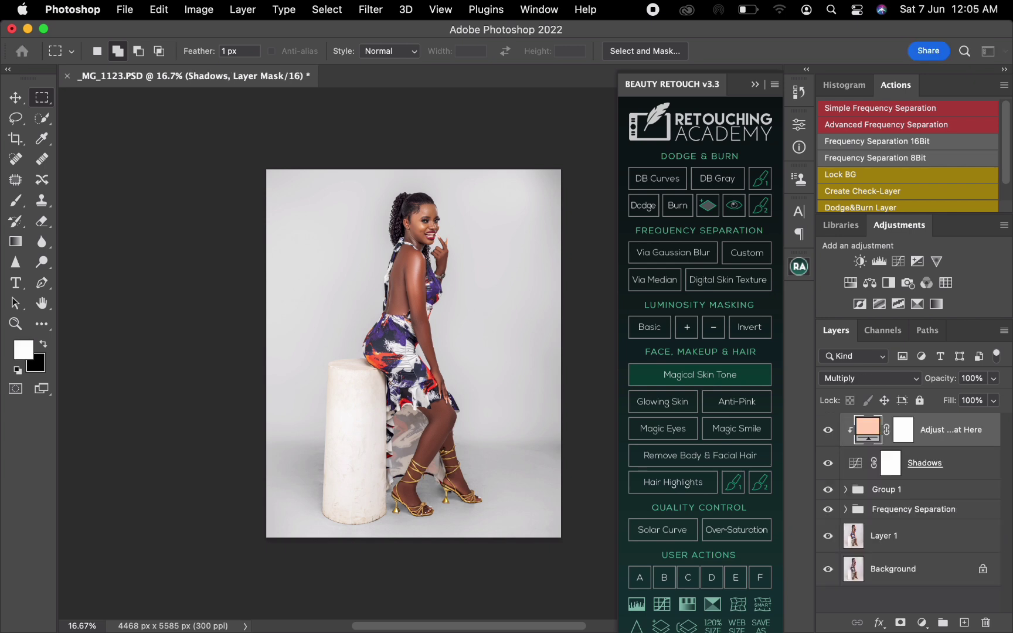
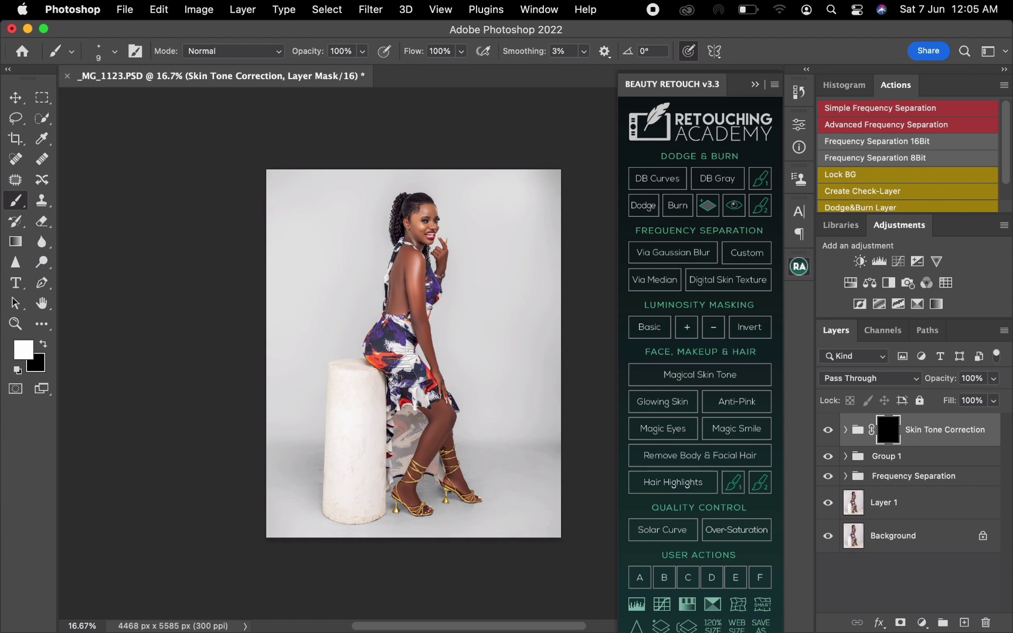
Load the saved SKIN channel as a new selection
{"action": "key", "text": "w"}
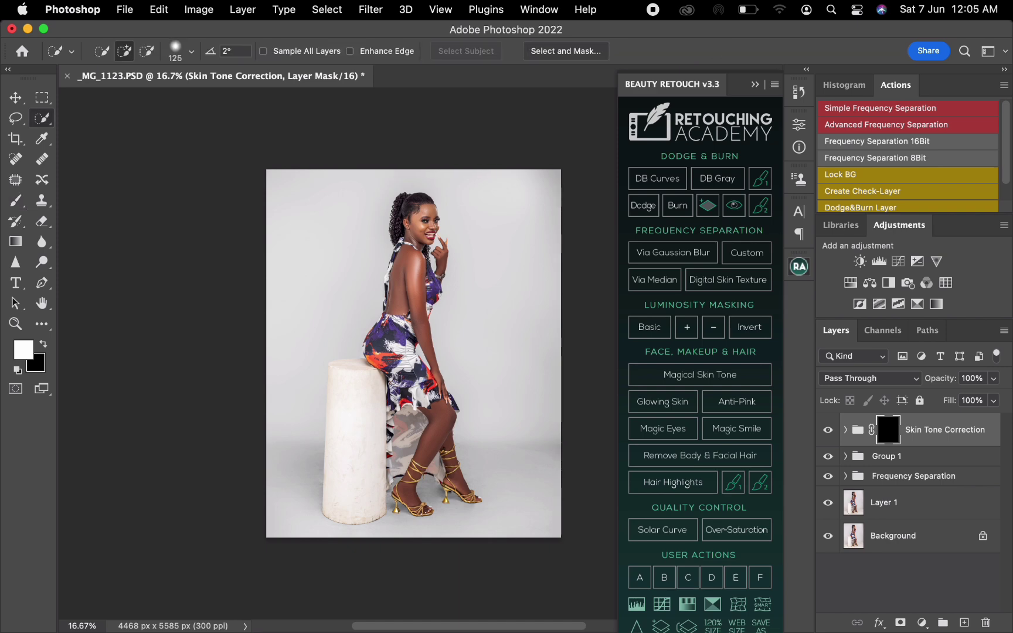
{"action": "right_click", "coordinate": [371, 286]}
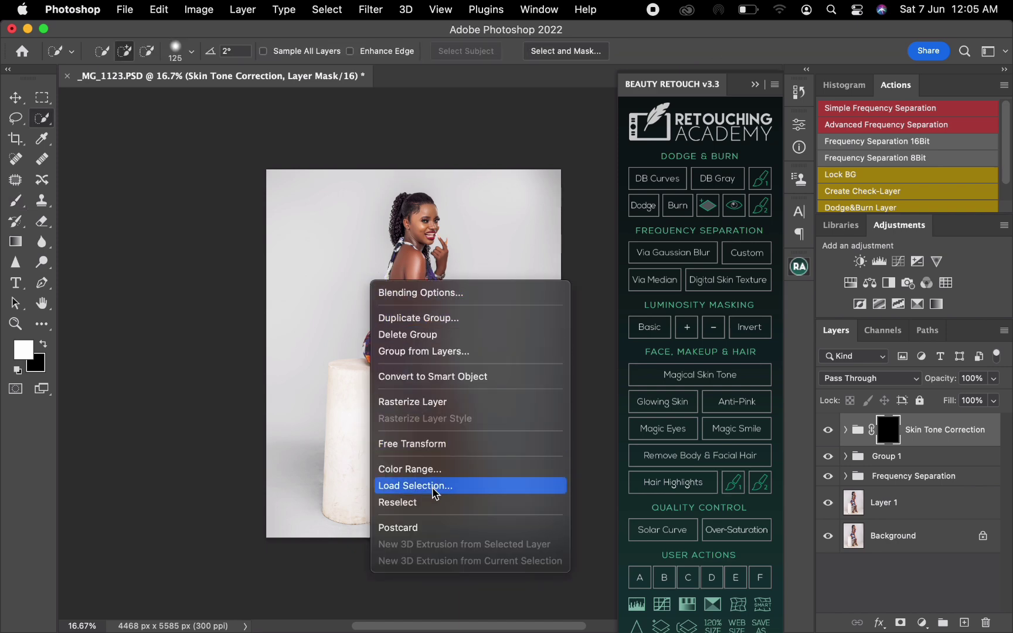
{"action": "left_click", "coordinate": [435, 491]}
{"action": "left_click", "coordinate": [285, 309]}
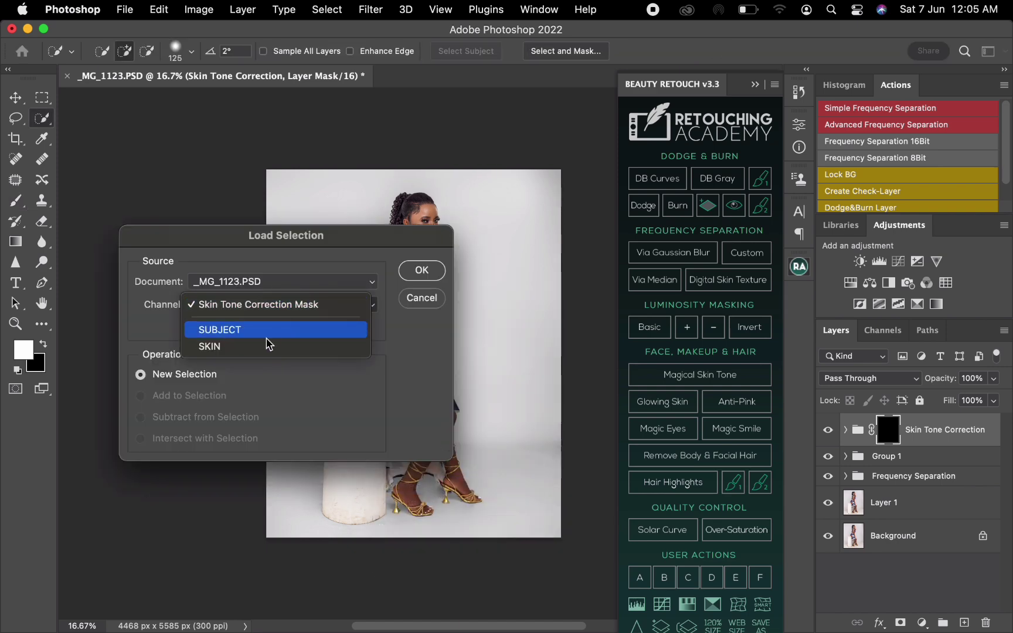
{"action": "left_click", "coordinate": [271, 346]}
{"action": "left_click", "coordinate": [422, 271]}
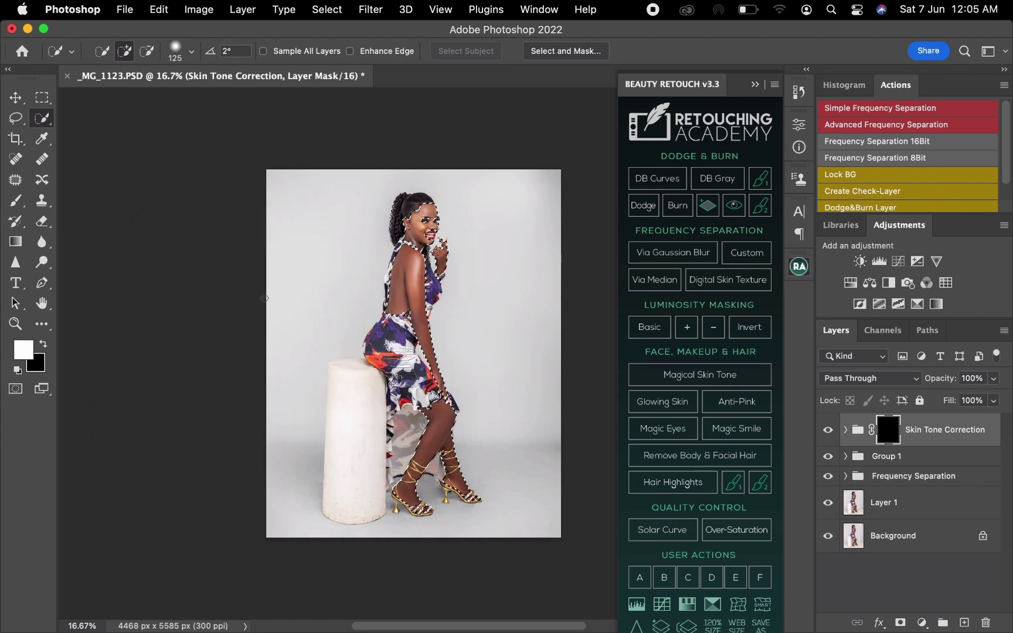
Paint the selected face, back, arms and legs white on the Skin Tone Correction mask, checking coverage with the mask overlay, and deselect
{"action": "left_click", "coordinate": [20, 201]}
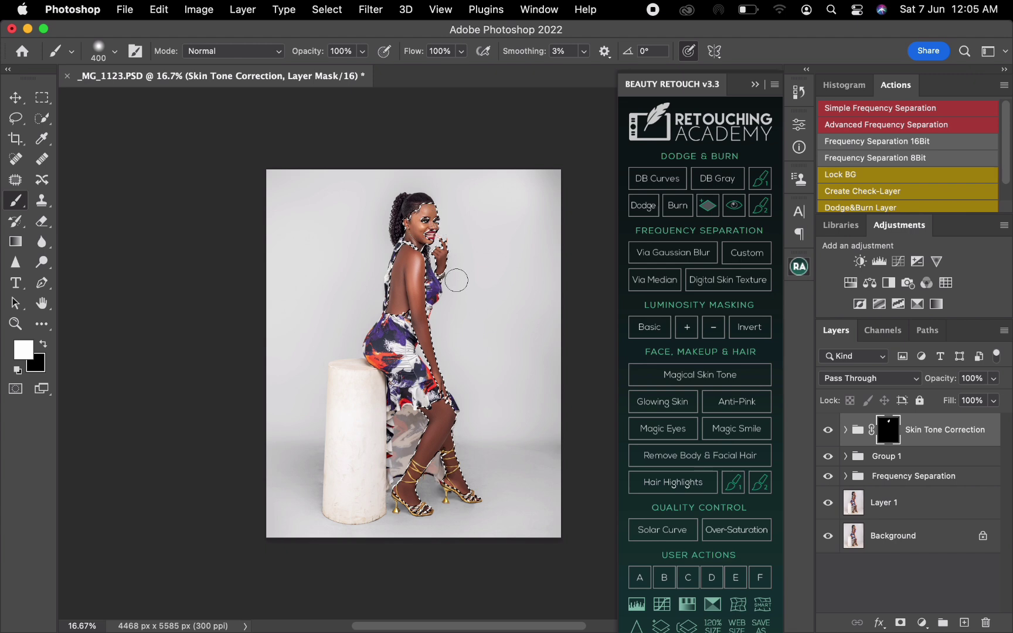
{"action": "key", "text": "backslash"}
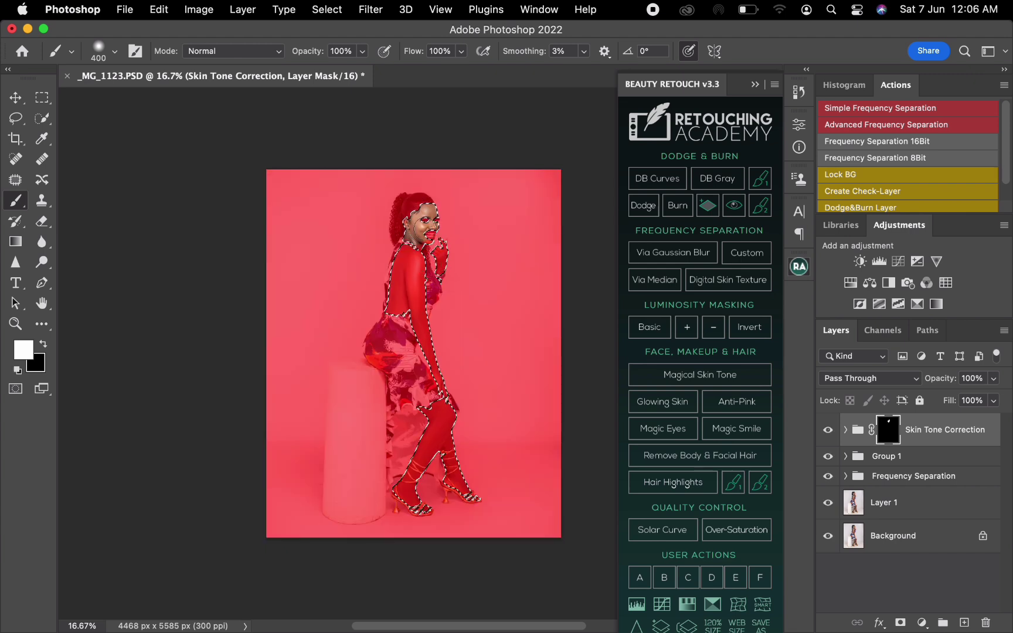
{"action": "key", "text": "backslash"}
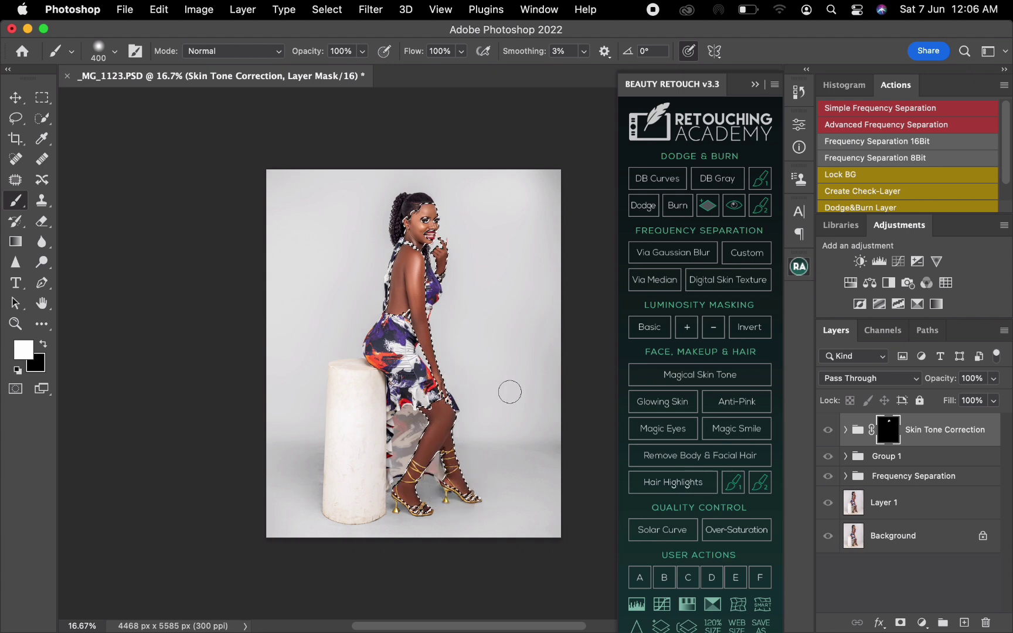
{"action": "key", "text": "backslash"}
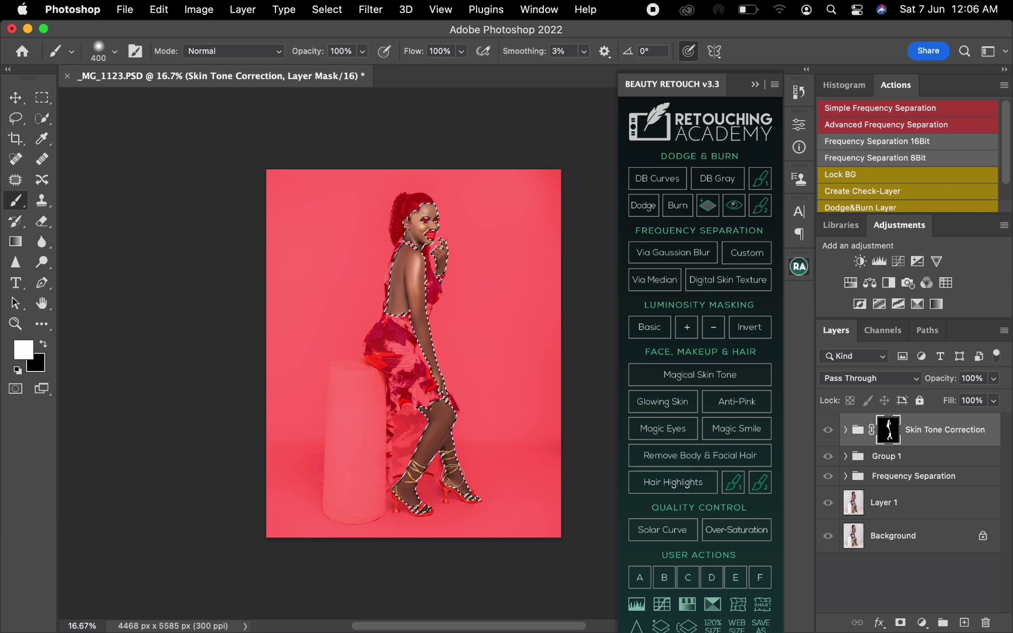
{"action": "key", "text": "backslash"}
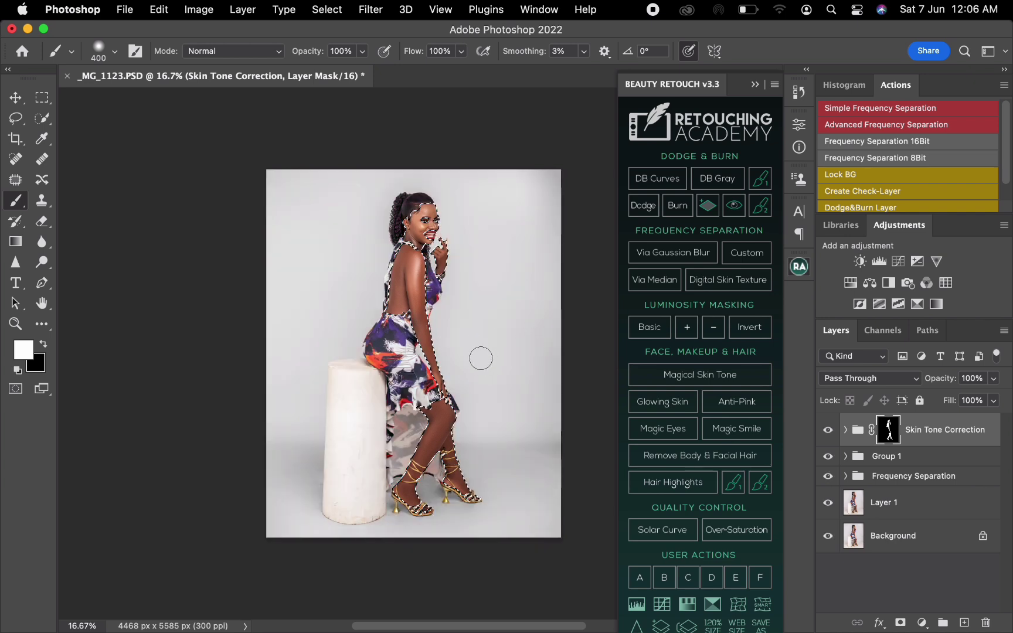
{"action": "key", "text": "super+d"}
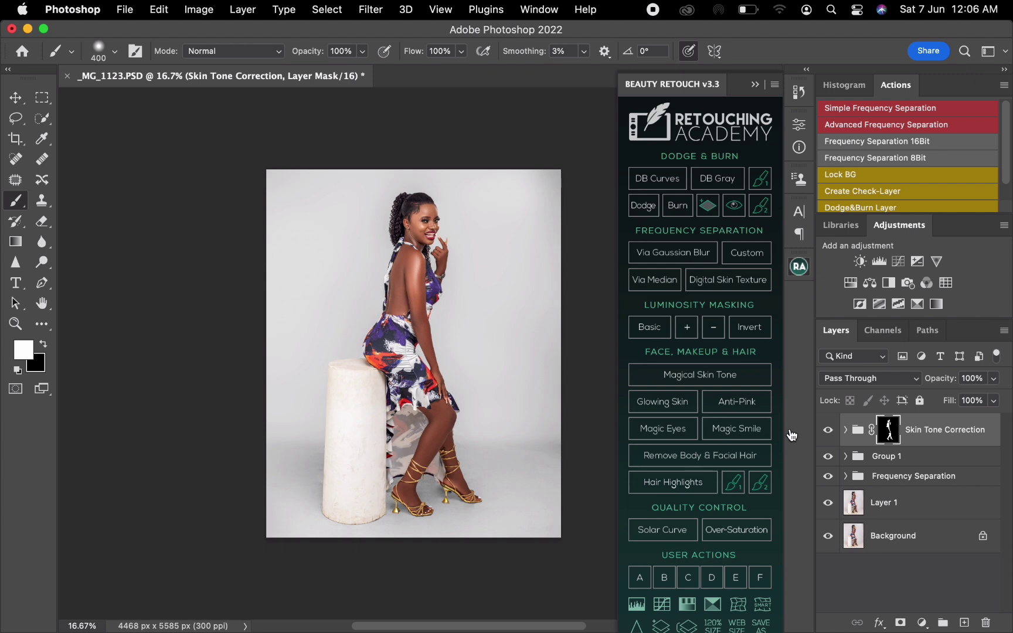
Build a selection of the arms and legs from the Skin Tone Correction mask, excluding the face and back, feathered by 66 pixels
{"action": "left_click", "coordinate": [890, 436], "text": "super"}
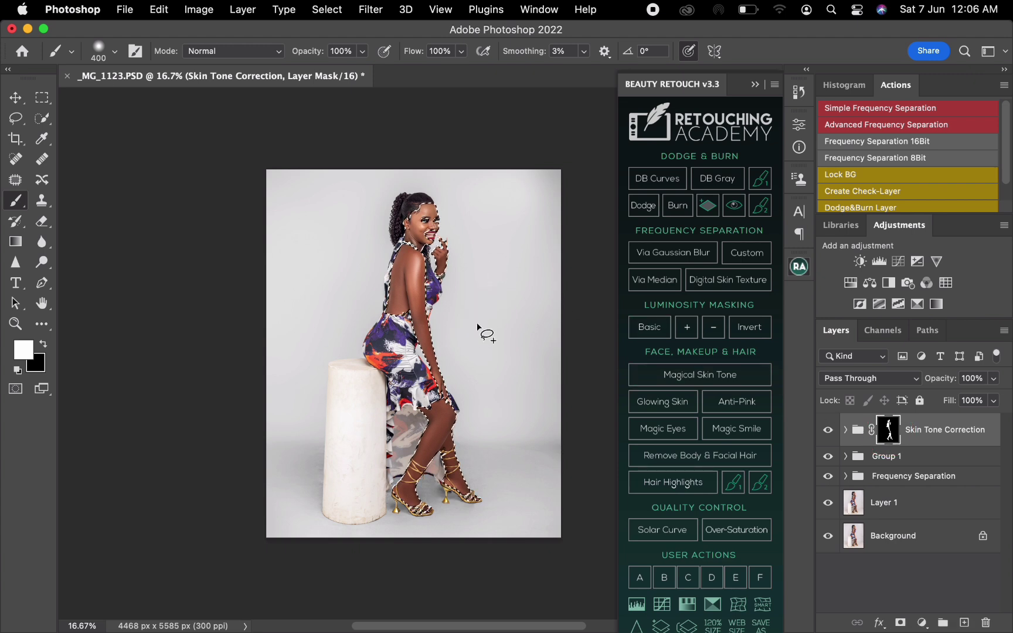
{"action": "key", "text": "l"}
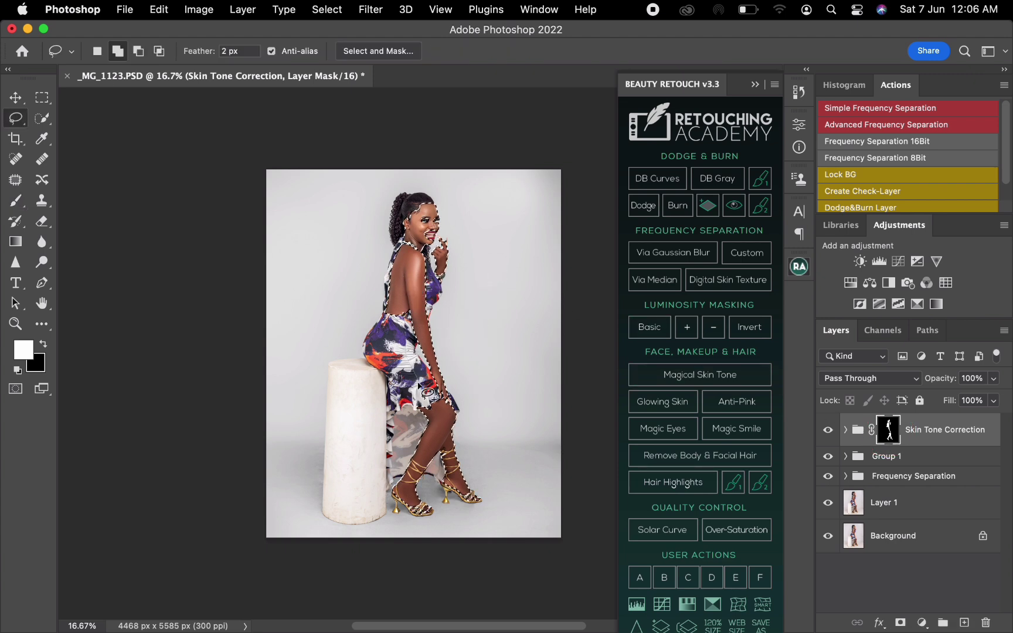
{"action": "mouse_move", "coordinate": [411, 349]}
{"action": "left_mouse_down"}
{"action": "mouse_move", "coordinate": [428, 253]}
{"action": "mouse_move", "coordinate": [443, 228]}
{"action": "mouse_move", "coordinate": [437, 180]}
{"action": "mouse_move", "coordinate": [398, 188]}
{"action": "mouse_move", "coordinate": [369, 331]}
{"action": "mouse_move", "coordinate": [396, 352]}
{"action": "left_mouse_up"}
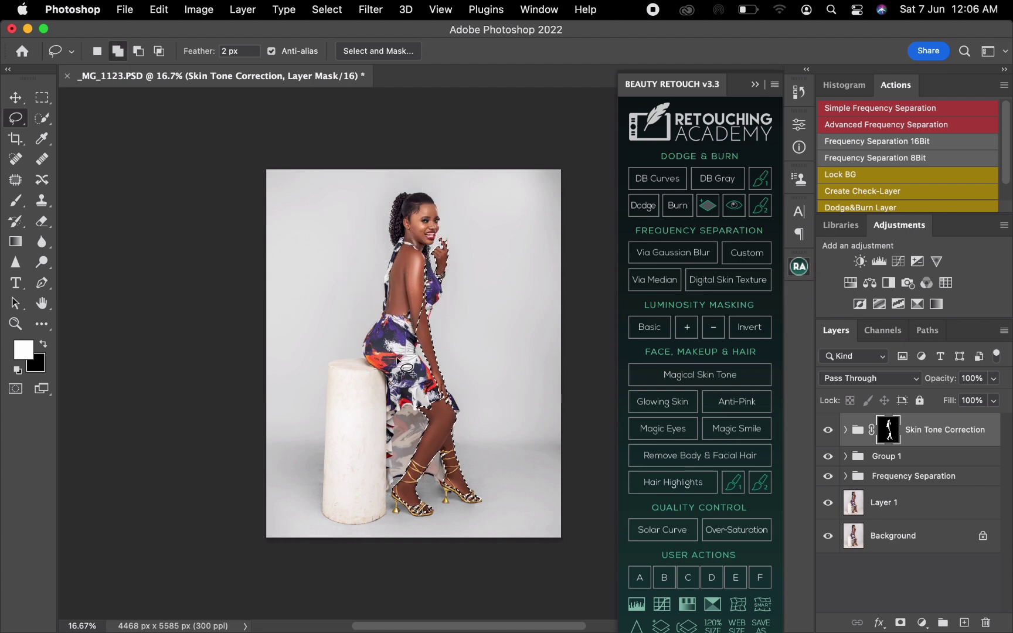
{"action": "right_click", "coordinate": [434, 325]}
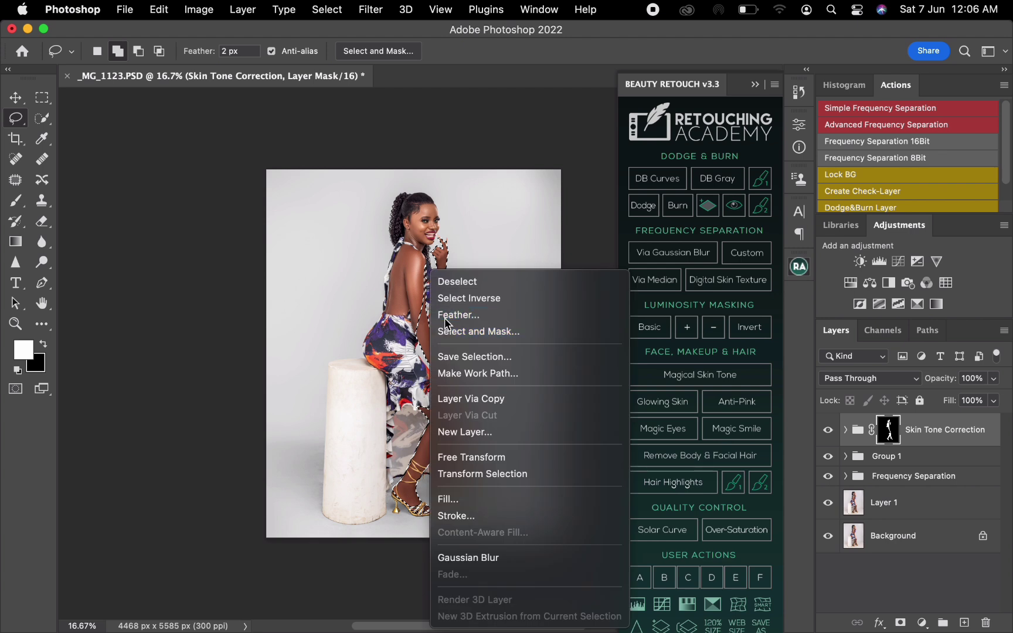
{"action": "left_click", "coordinate": [455, 327]}
{"action": "type", "text": "66"}
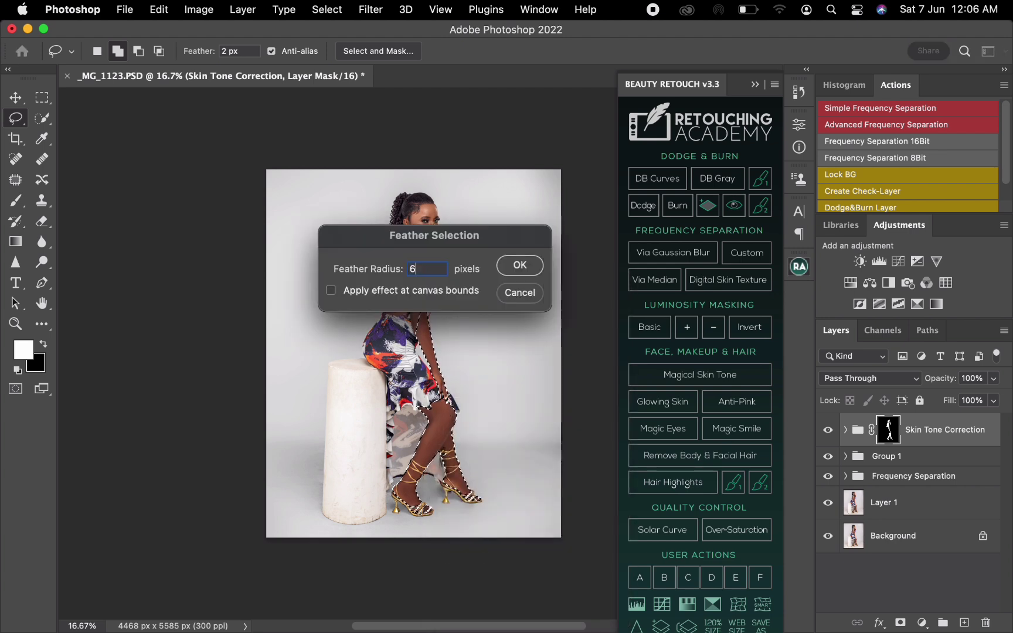
{"action": "left_click", "coordinate": [518, 267]}
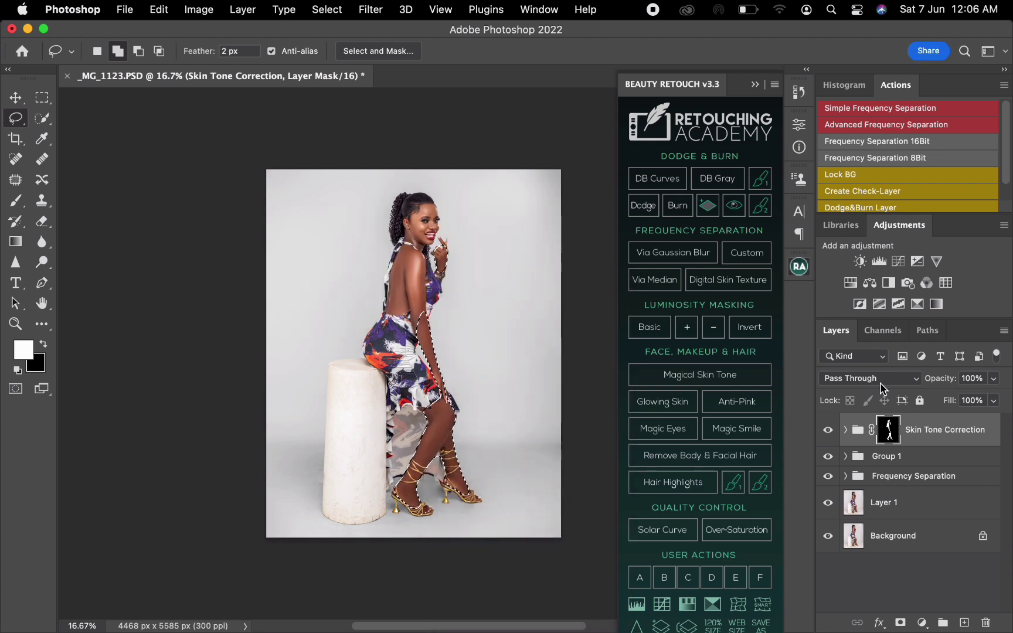
Brighten the selected arms and legs with a Curves adjustment above Group 1, input 116 and output 137, and compare before and after
{"action": "left_click", "coordinate": [941, 457]}
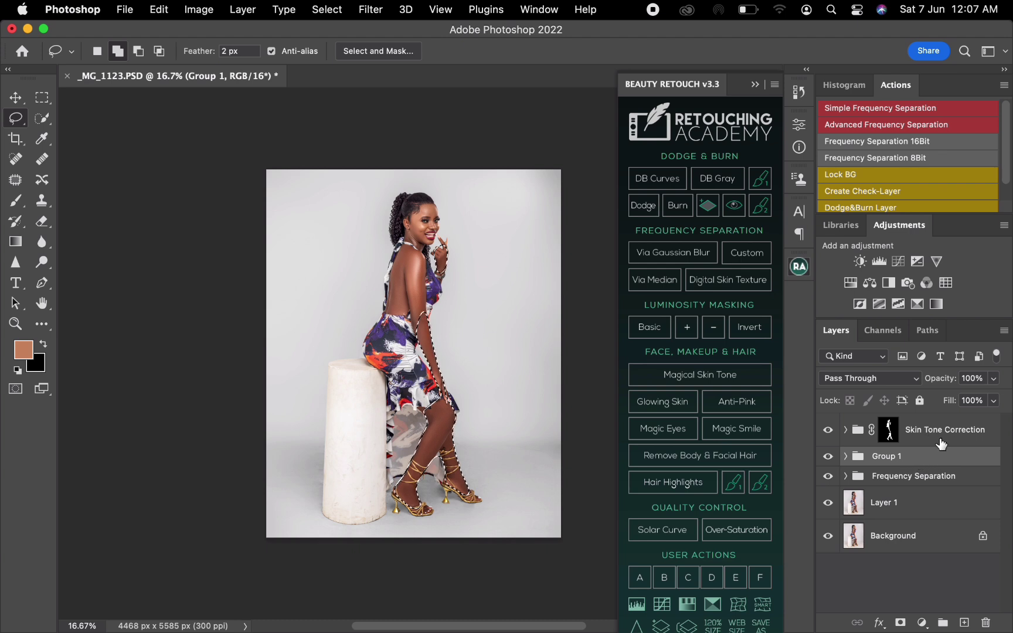
{"action": "left_click", "coordinate": [922, 440]}
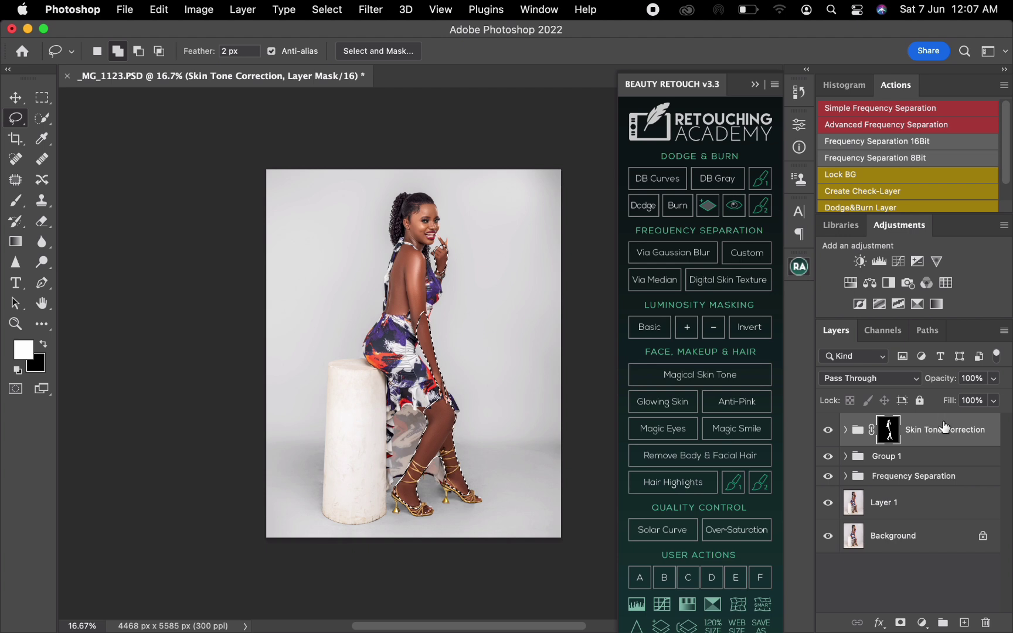
{"action": "left_click", "coordinate": [938, 463]}
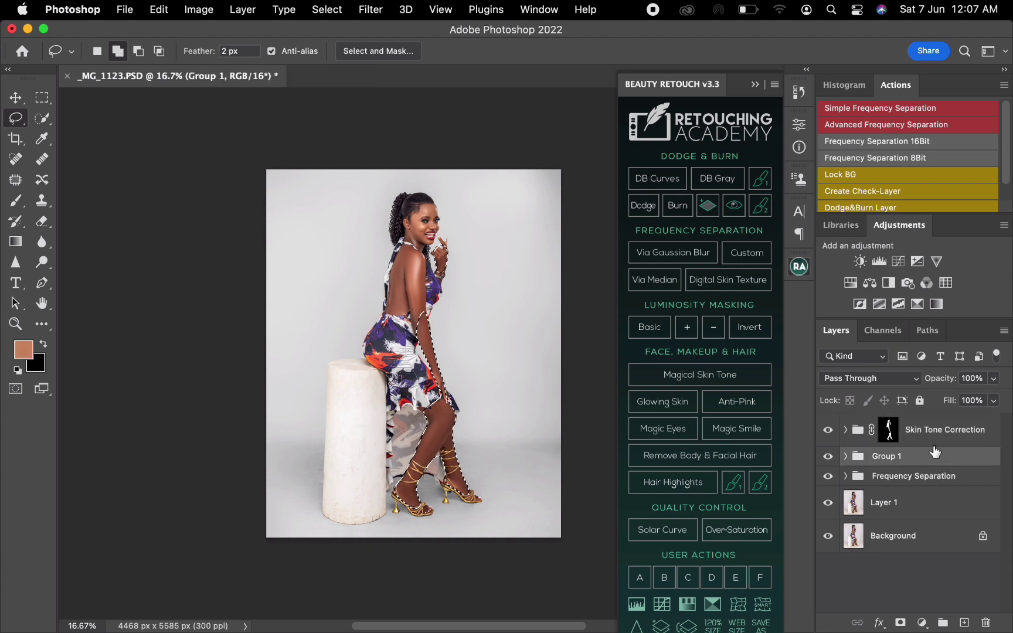
{"action": "left_click", "coordinate": [898, 261]}
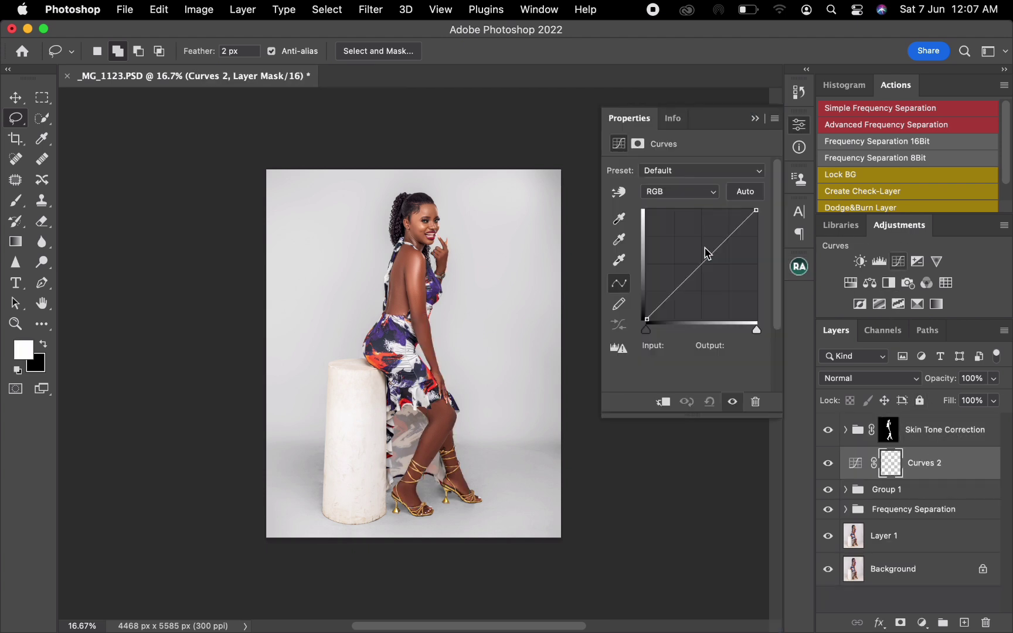
{"action": "left_click", "coordinate": [699, 261]}
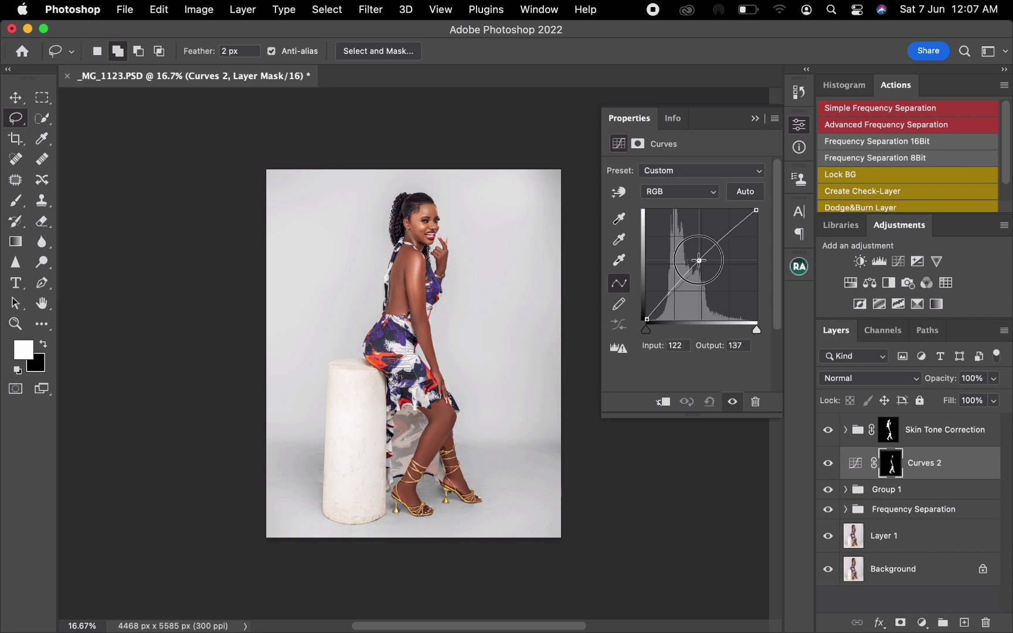
{"action": "left_click_drag", "start_coordinate": [699, 260], "coordinate": [697, 260]}
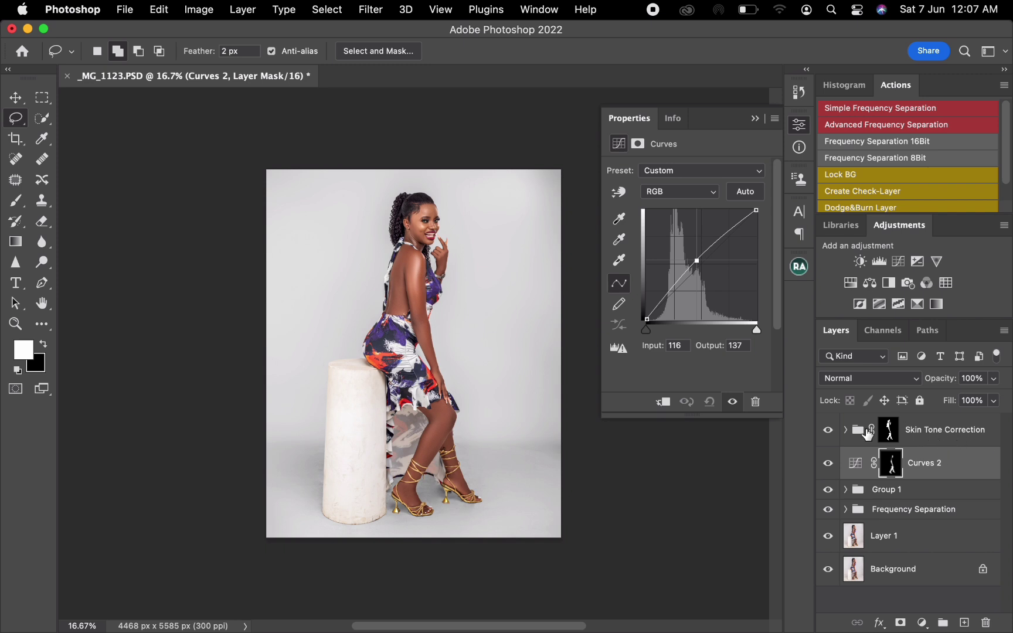
{"action": "left_click", "coordinate": [829, 466]}
{"action": "left_click", "coordinate": [828, 466]}
Select the face with a freehand lasso outline and feather the selection by 66 pixels
{"action": "mouse_move", "coordinate": [433, 211]}
{"action": "left_mouse_down"}
{"action": "mouse_move", "coordinate": [414, 216]}
{"action": "mouse_move", "coordinate": [433, 229]}
{"action": "mouse_move", "coordinate": [438, 209]}
{"action": "mouse_move", "coordinate": [420, 201]}
{"action": "mouse_move", "coordinate": [414, 225]}
{"action": "left_mouse_up"}
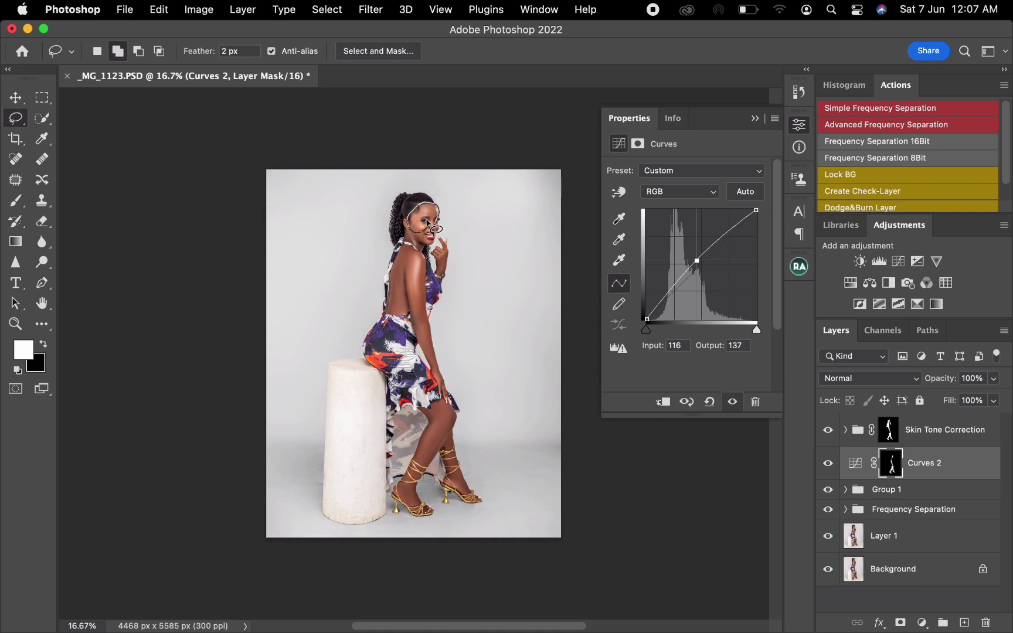
{"action": "right_click", "coordinate": [408, 271]}
{"action": "left_click", "coordinate": [430, 312]}
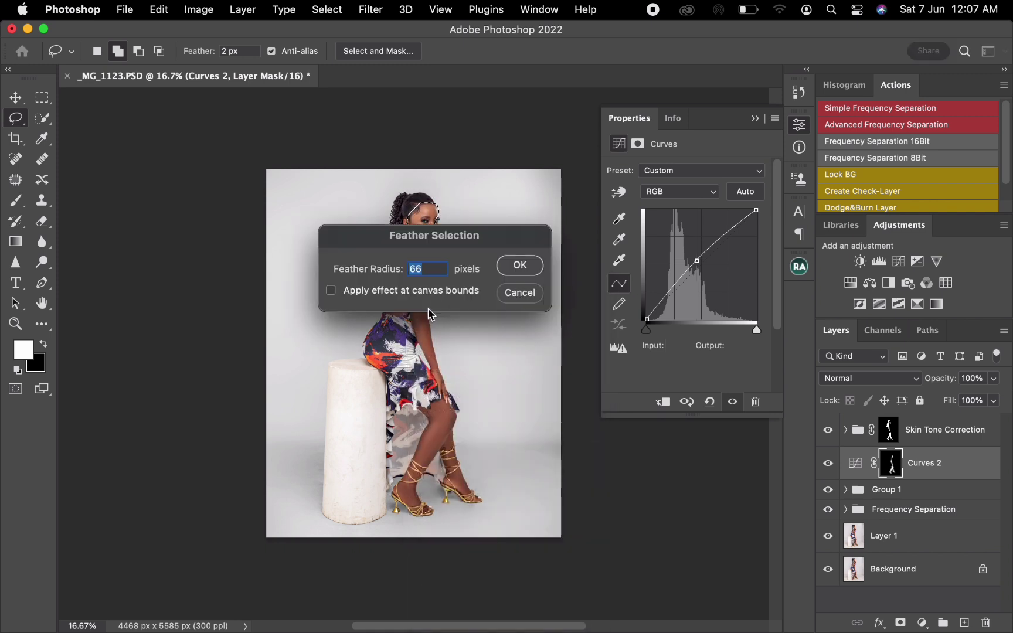
{"action": "key", "text": "Return"}
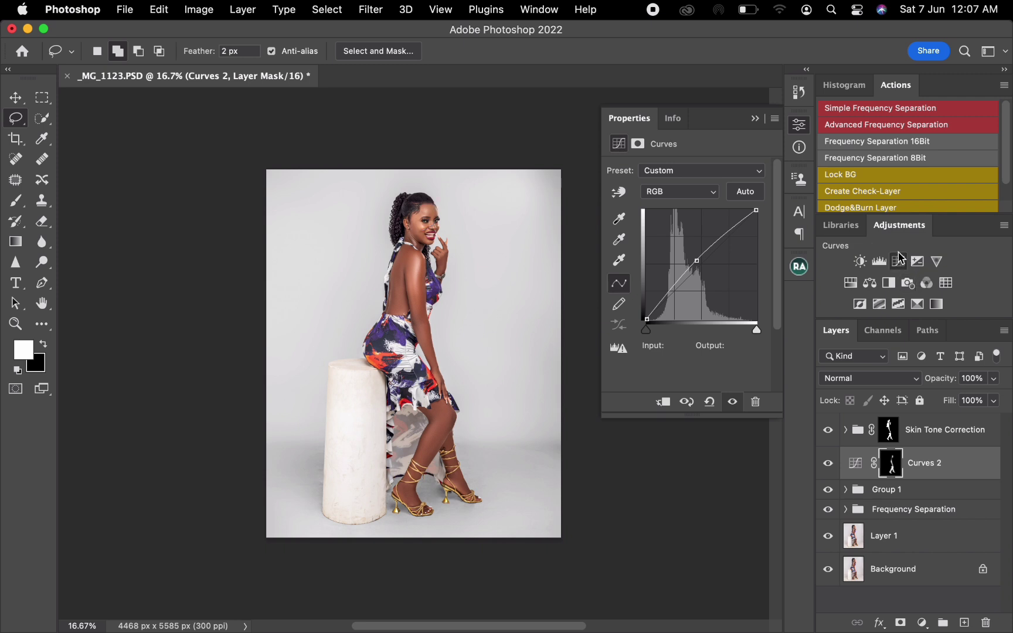
Darken the selected face slightly with a new Curves adjustment, input 135 and output 124, and check the effect
{"action": "left_click", "coordinate": [899, 260]}
{"action": "left_click", "coordinate": [705, 267]}
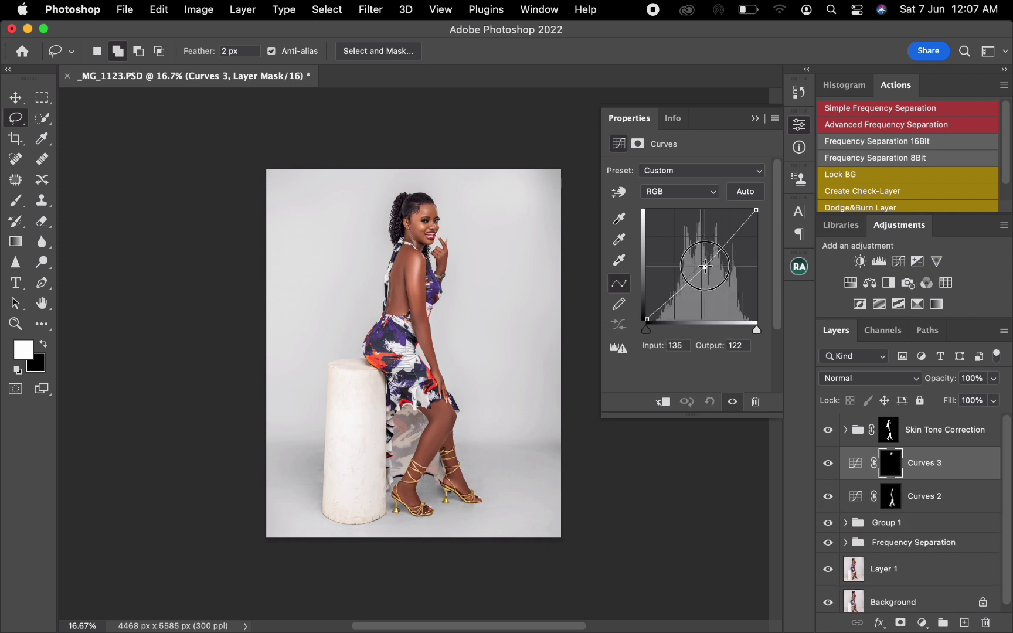
{"action": "left_click_drag", "start_coordinate": [705, 267], "coordinate": [704, 266]}
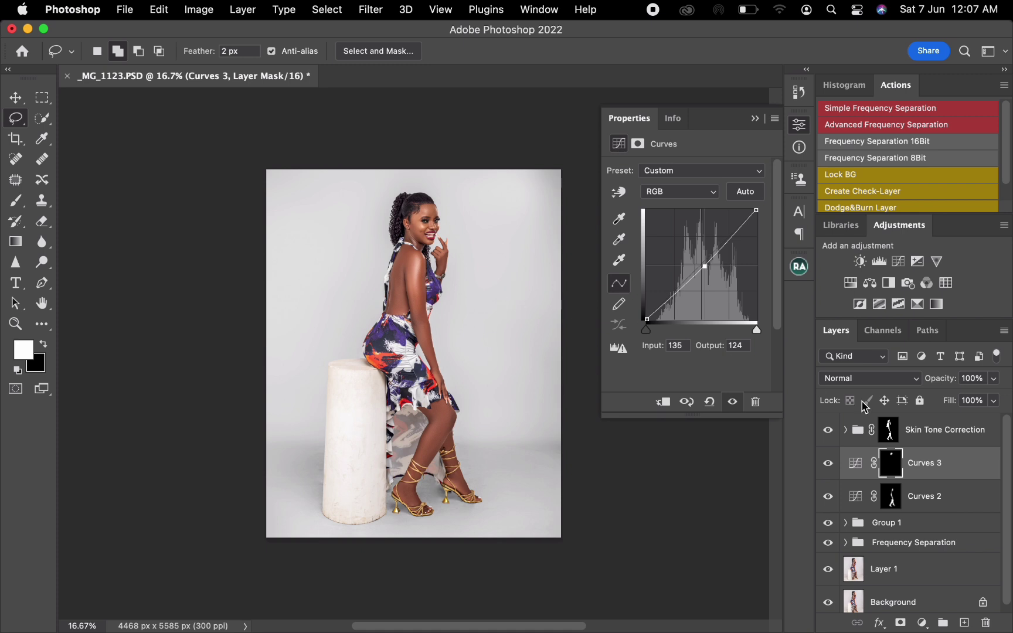
{"action": "left_click", "coordinate": [830, 464]}
Group the layers from Skin Tone Correction down to Curves 2 and compare the image with the group hidden and shown
{"action": "left_click", "coordinate": [951, 432]}
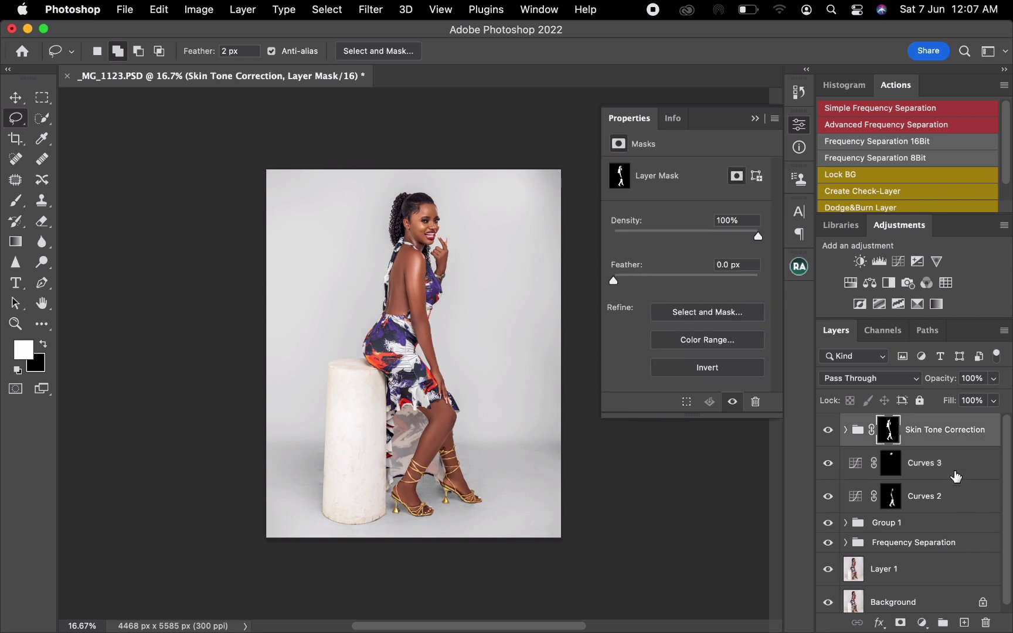
{"action": "left_click", "coordinate": [967, 503], "text": "shift"}
{"action": "key", "text": "super+g"}
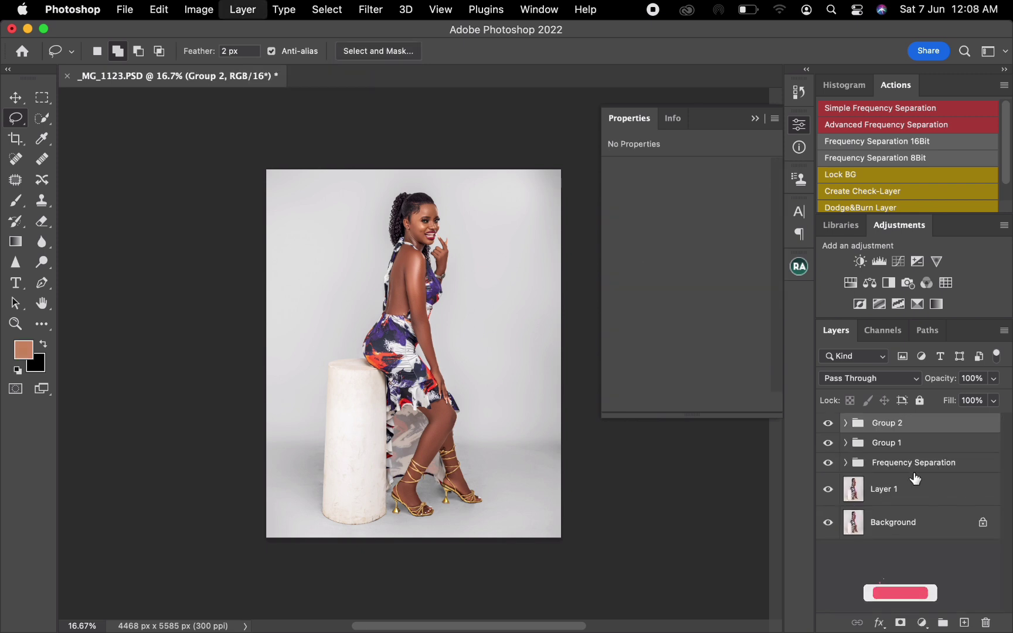
{"action": "left_click", "coordinate": [829, 423]}
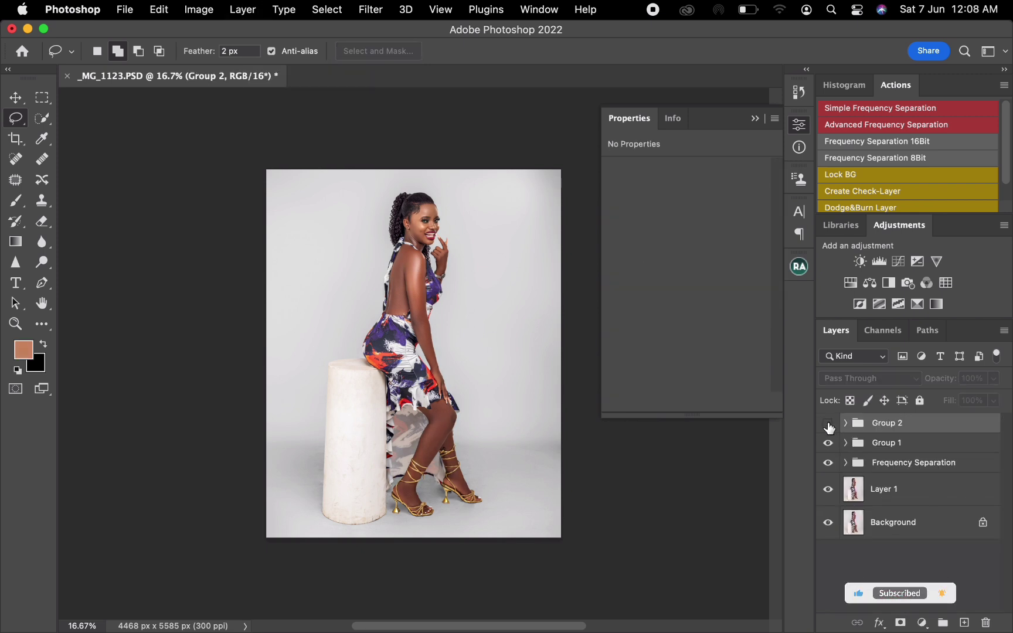
{"action": "left_click", "coordinate": [828, 423]}
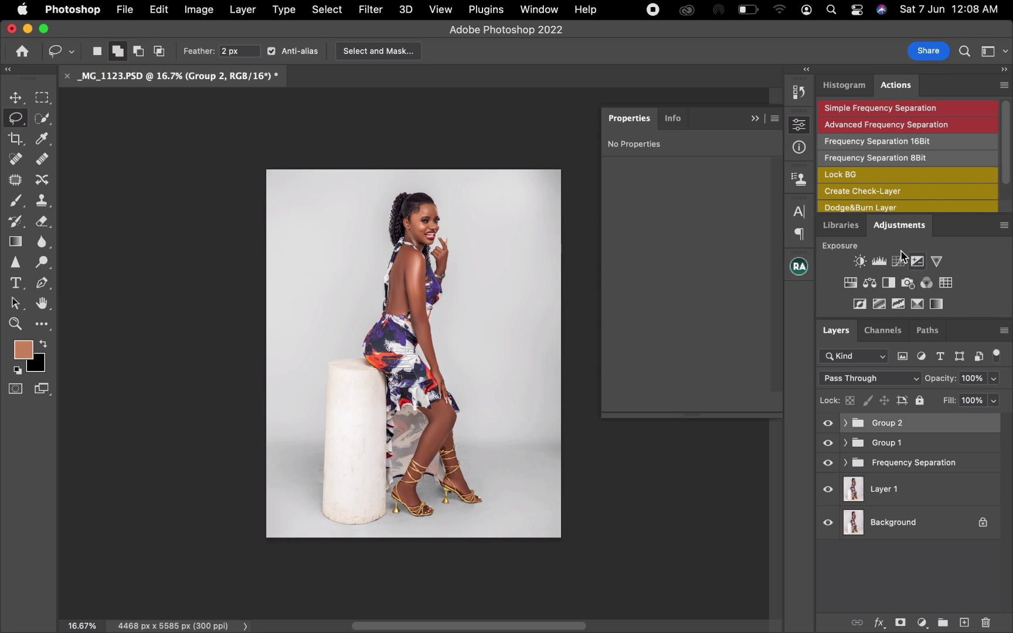
Add a Vibrance adjustment above Group 2 with saturation -61 and invert its mask to black
{"action": "left_click", "coordinate": [937, 262]}
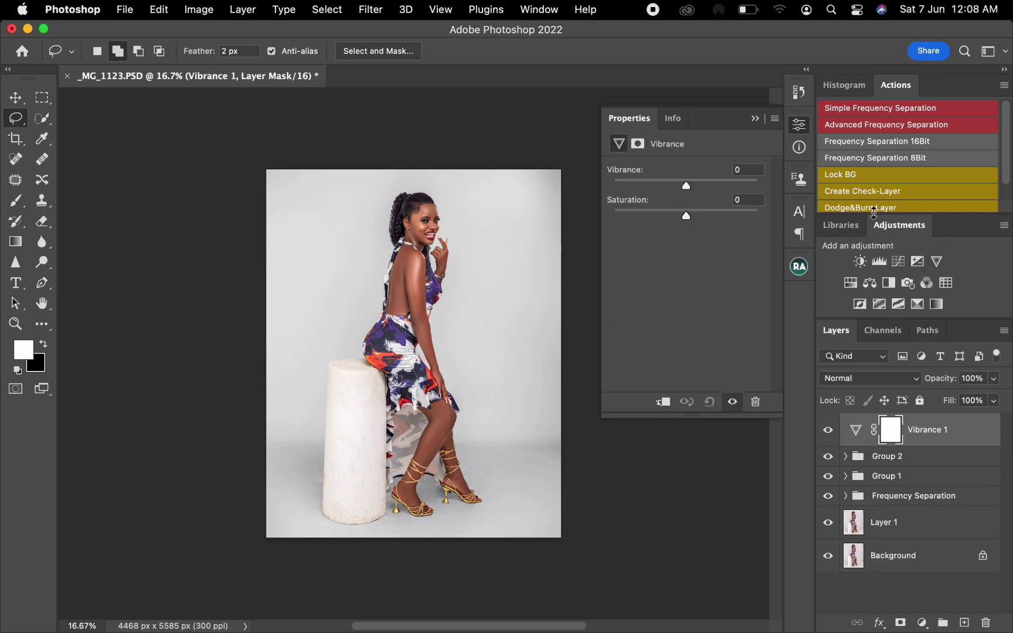
{"action": "left_click", "coordinate": [644, 215]}
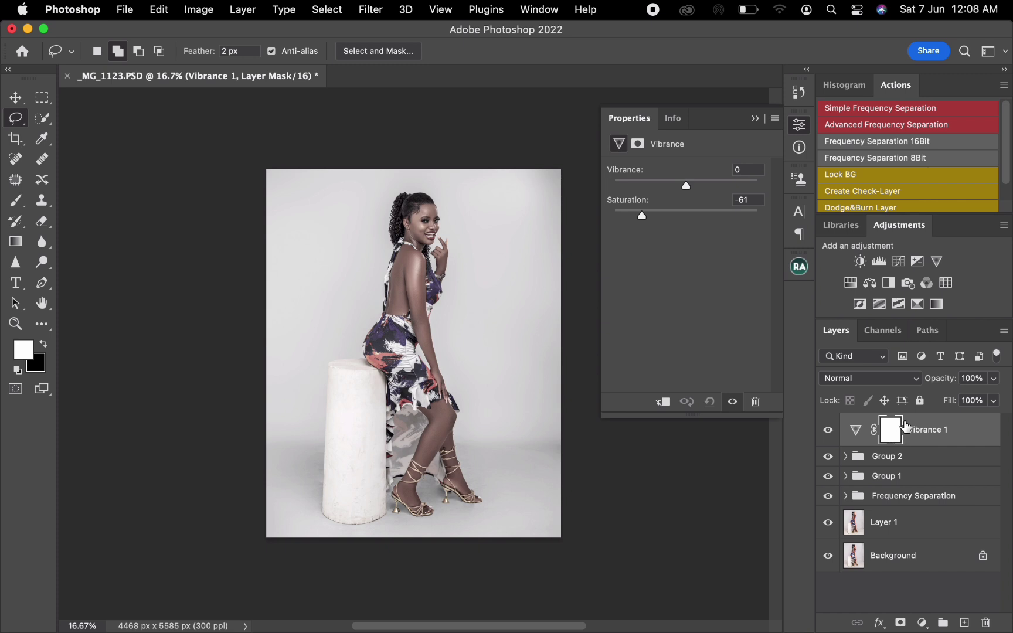
{"action": "key", "text": "super+i"}
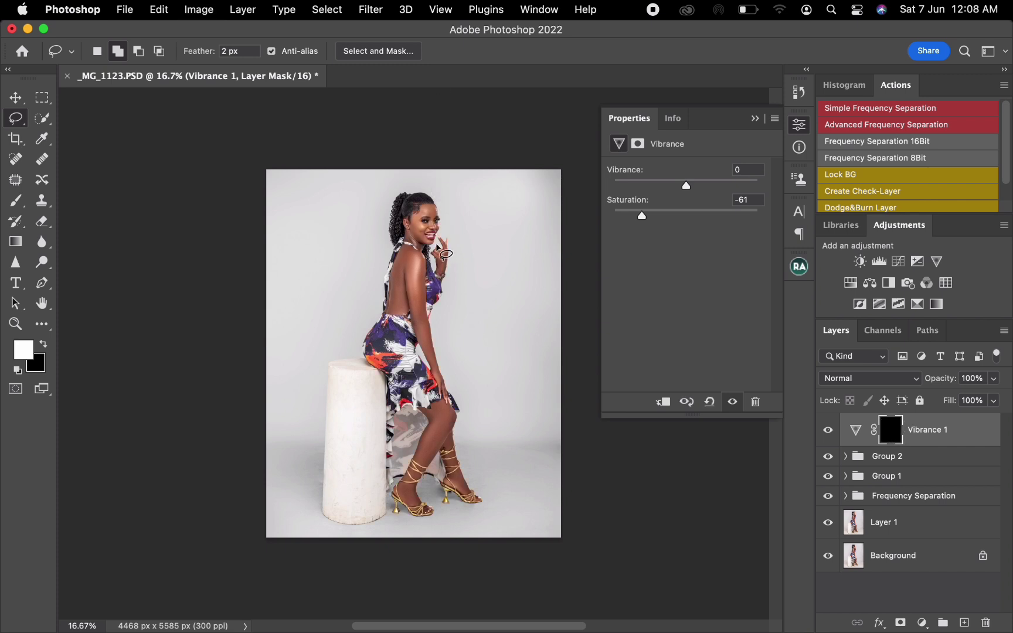
Paint the upper teeth white on the Vibrance 1 mask with a 10 px soft brush to remove their yellow tint
{"action": "key", "text": "super+equal"}
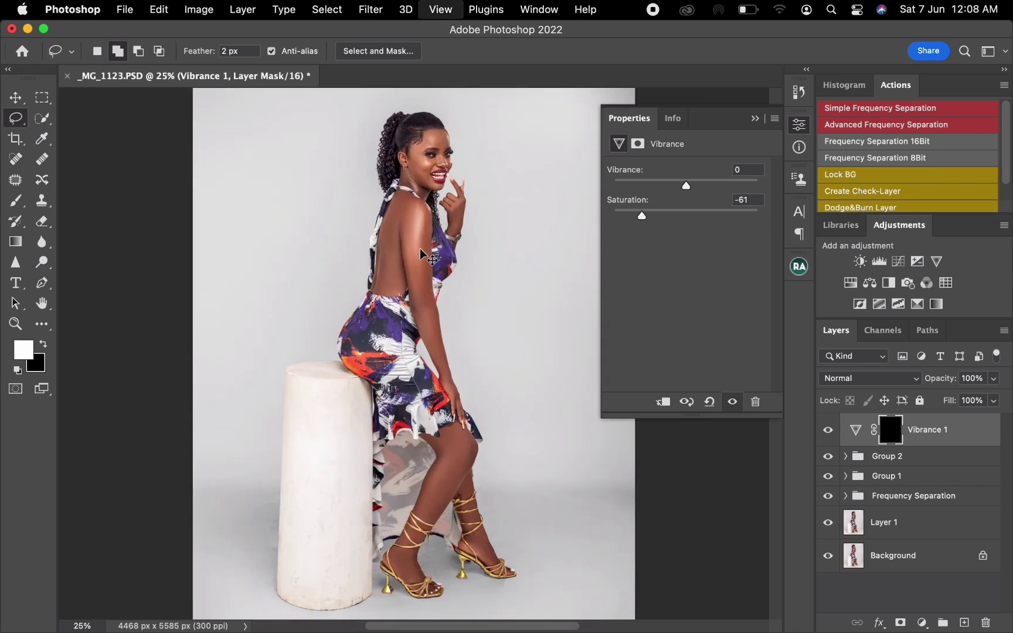
{"action": "key", "text": "super+equal"}
{"action": "key", "text": "super+equal"}
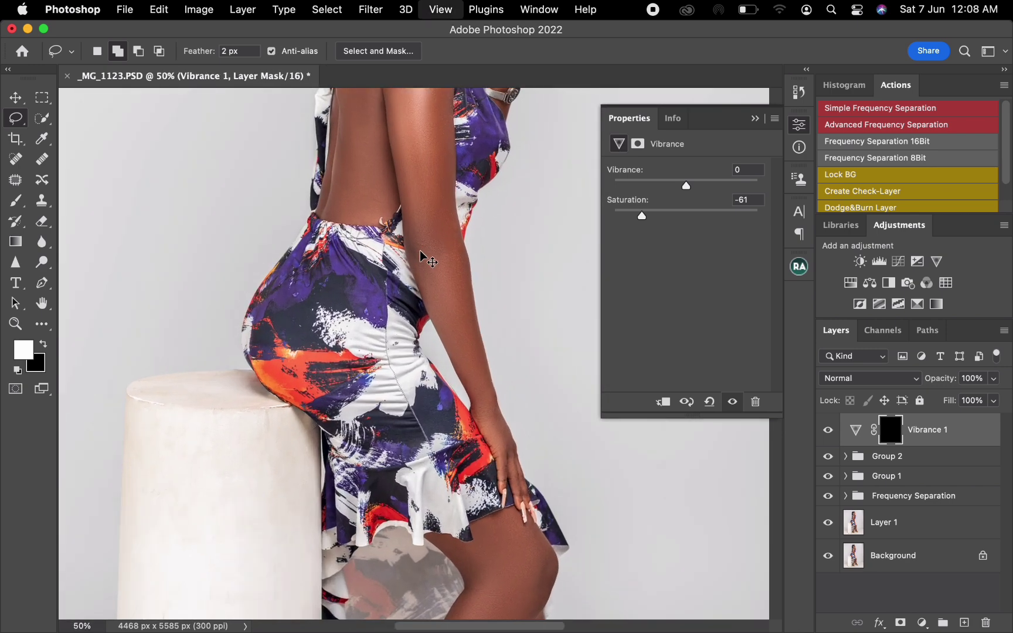
{"action": "key", "text": "super+equal"}
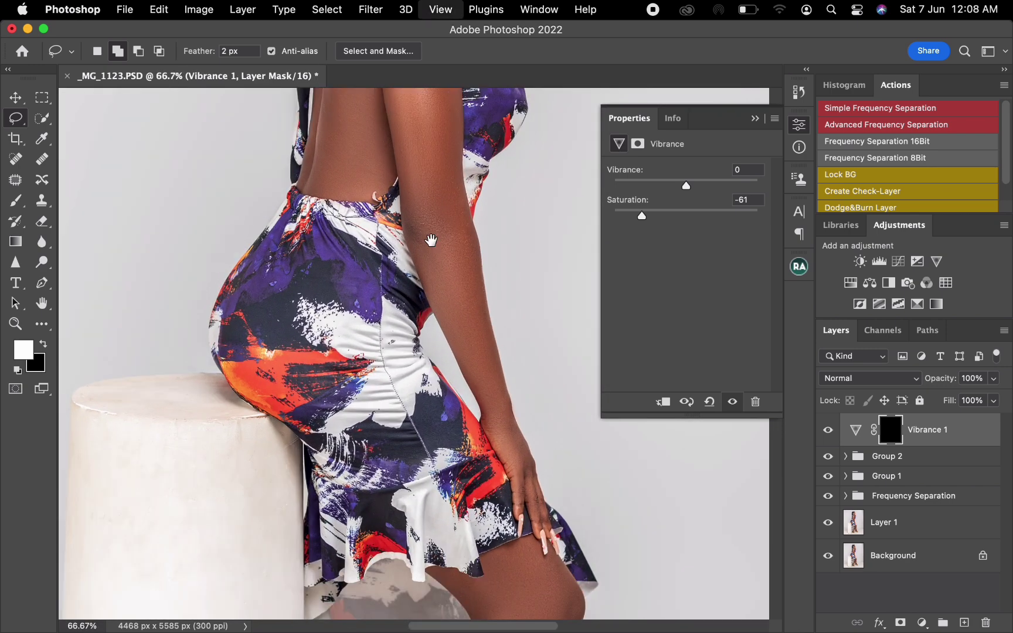
{"action": "mouse_move", "coordinate": [443, 233]}
{"action": "left_mouse_down"}
{"action": "mouse_move", "coordinate": [409, 438]}
{"action": "mouse_move", "coordinate": [435, 258]}
{"action": "mouse_move", "coordinate": [429, 309]}
{"action": "mouse_move", "coordinate": [452, 290]}
{"action": "mouse_move", "coordinate": [459, 245]}
{"action": "mouse_move", "coordinate": [464, 254]}
{"action": "left_mouse_up"}
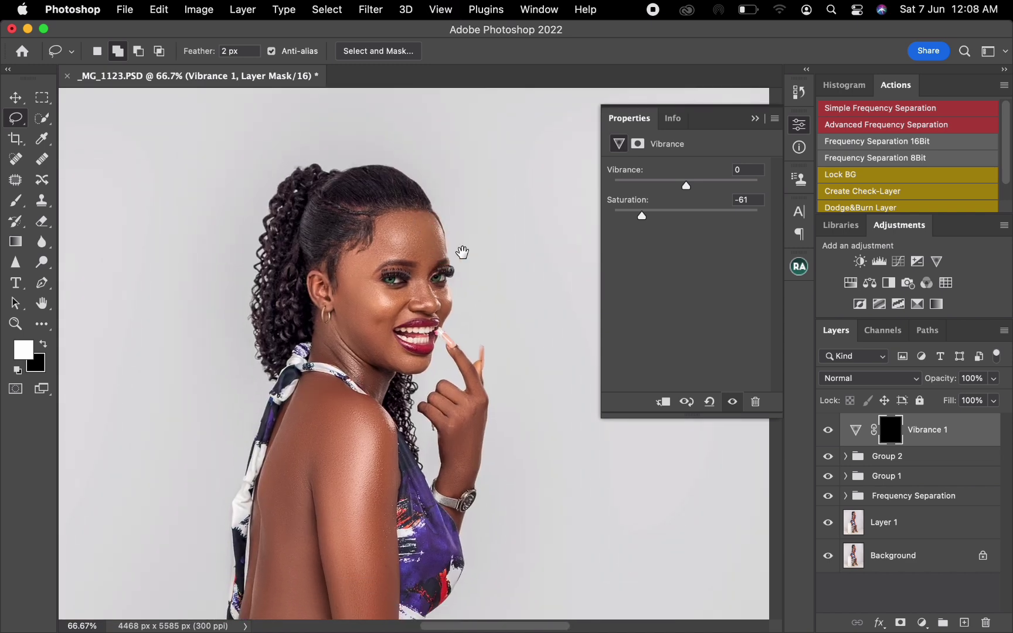
{"action": "key", "text": "super+1"}
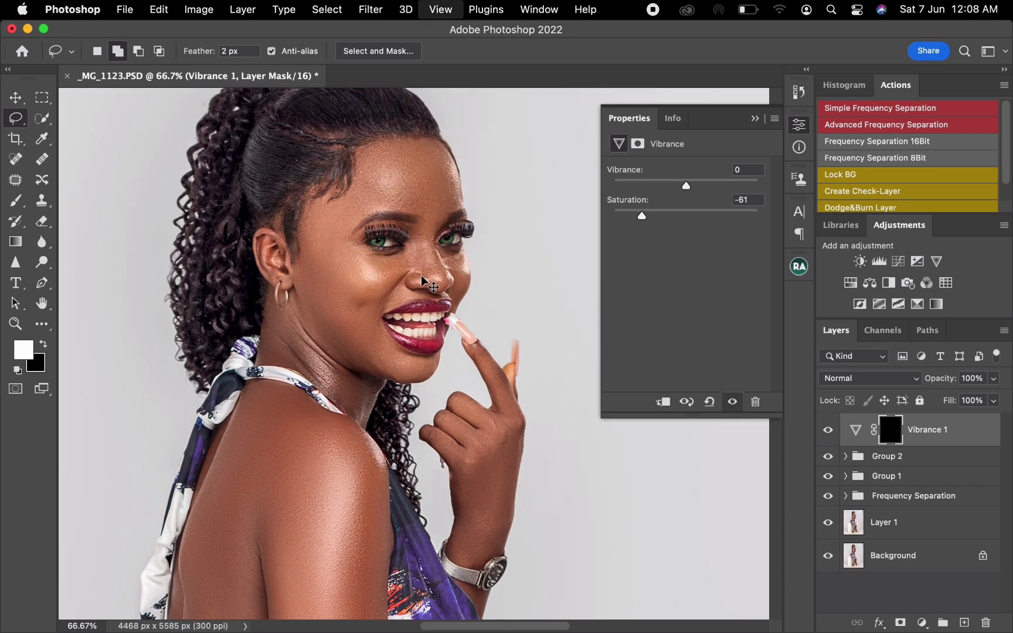
{"action": "left_click", "coordinate": [20, 203]}
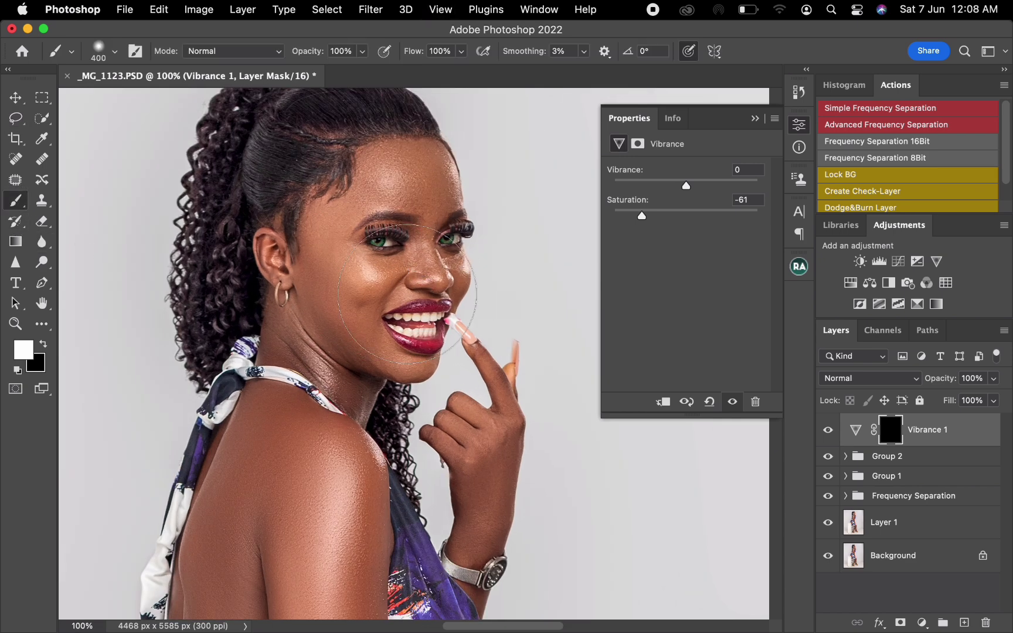
{"action": "key", "text": "bracketleft"}
{"action": "key", "text": "bracketleft"}
{"action": "key", "text": "bracketleft"}
{"action": "key", "text": "bracketleft"}
{"action": "key", "text": "bracketleft"}
{"action": "key", "text": "bracketleft"}
{"action": "key", "text": "bracketleft"}
{"action": "key", "text": "bracketleft"}
{"action": "key", "text": "bracketleft"}
{"action": "key", "text": "bracketleft"}
{"action": "right_click", "coordinate": [403, 281]}
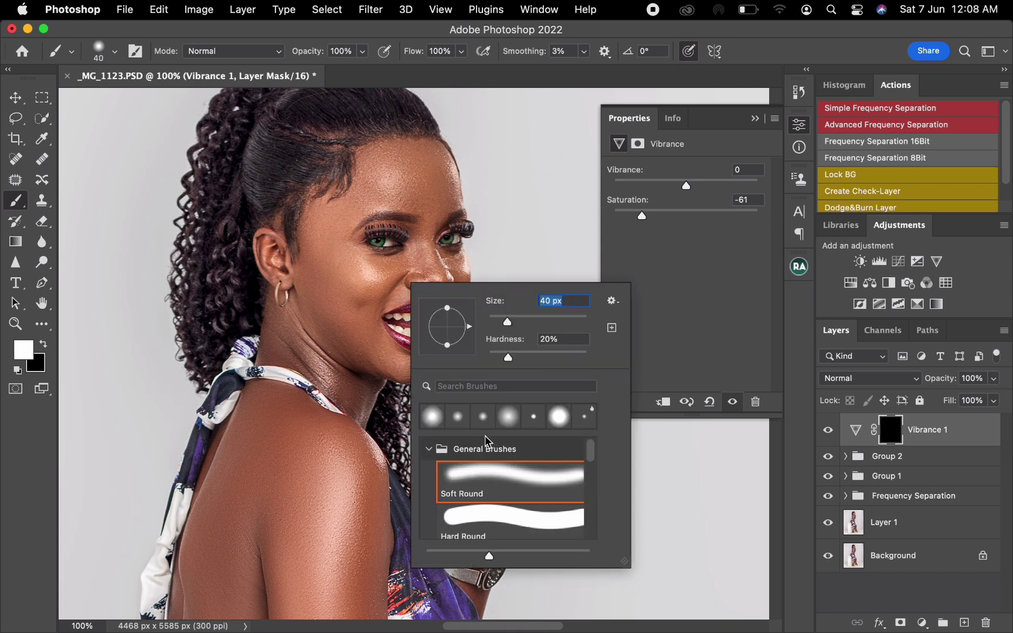
{"action": "key", "text": "Return"}
{"action": "key", "text": "super+equal"}
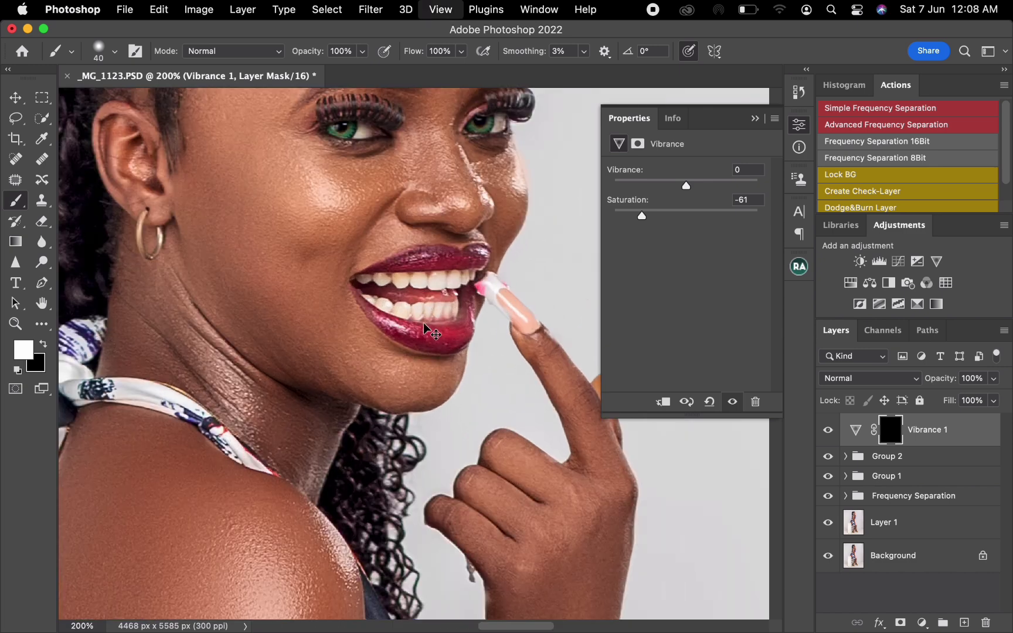
{"action": "key", "text": "bracketleft"}
{"action": "key", "text": "bracketleft"}
{"action": "key", "text": "bracketleft"}
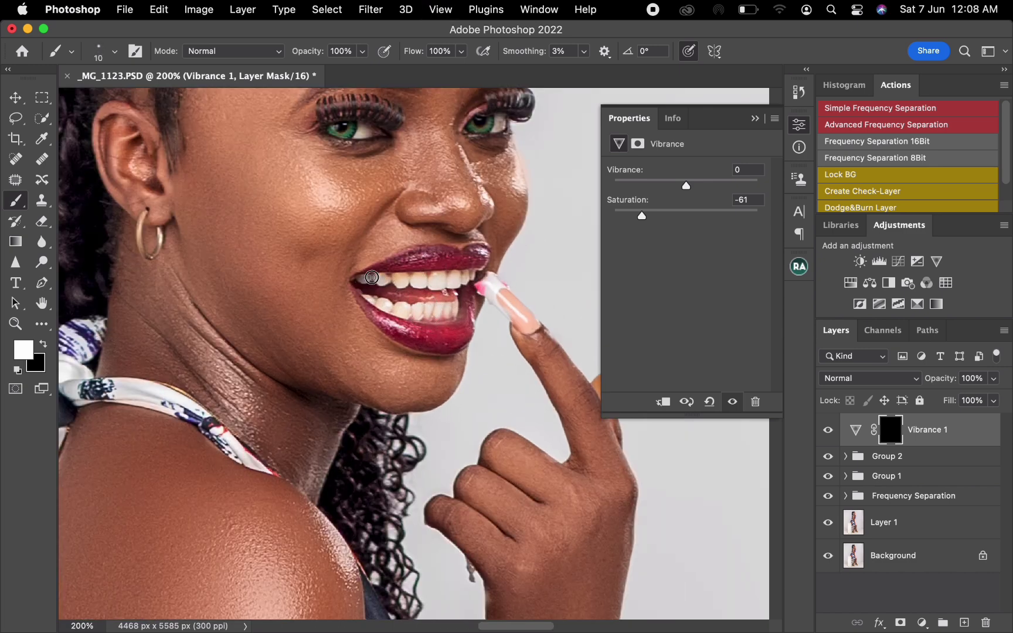
{"action": "mouse_move", "coordinate": [372, 278]}
{"action": "left_mouse_down"}
{"action": "mouse_move", "coordinate": [478, 277]}
{"action": "mouse_move", "coordinate": [428, 282]}
{"action": "mouse_move", "coordinate": [437, 289]}
{"action": "left_mouse_up"}
Paint the lower teeth white on the Vibrance 1 mask with a 20 px brush
{"action": "key", "text": "bracketright"}
{"action": "key", "text": "bracketright"}
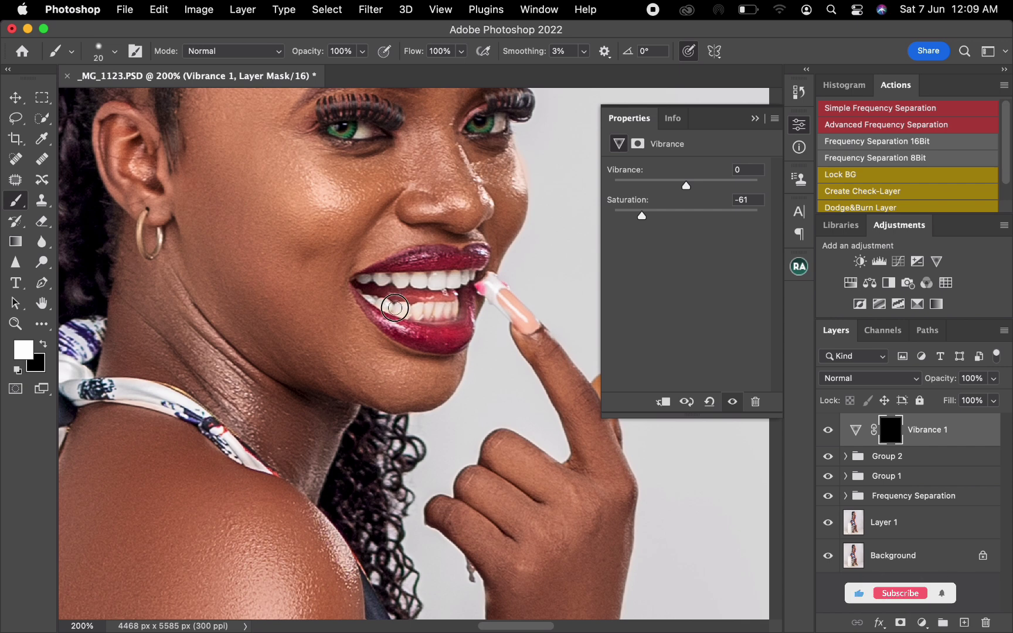
{"action": "left_click_drag", "start_coordinate": [395, 307], "coordinate": [445, 313]}
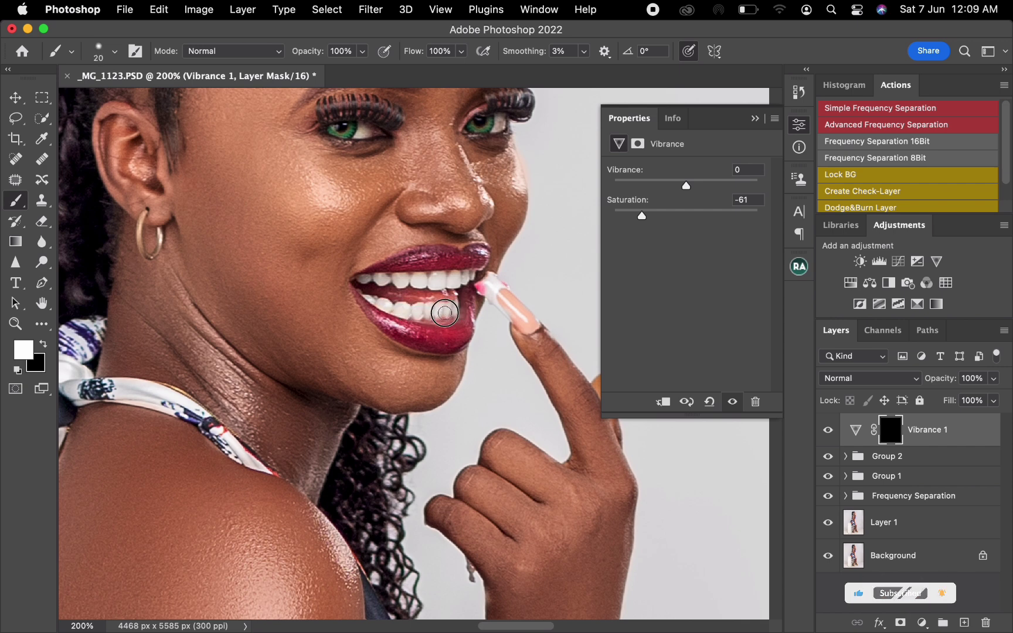
Paint the whites of both eyes white on the Vibrance 1 mask with a 15 px brush and check the mask overlay
{"action": "key", "text": "bracketleft"}
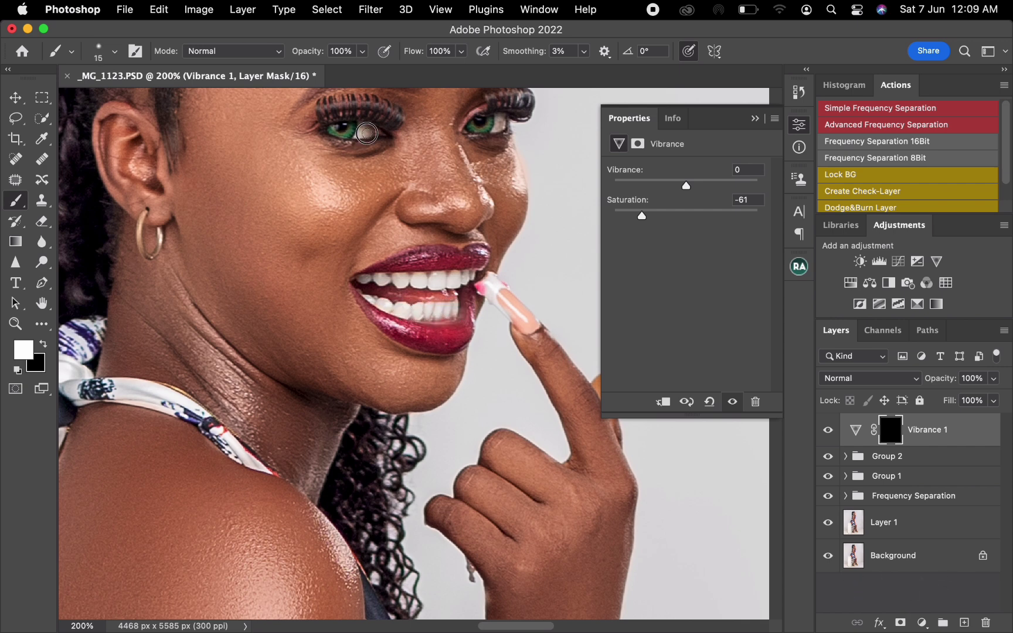
{"action": "mouse_move", "coordinate": [367, 134]}
{"action": "left_mouse_down"}
{"action": "mouse_move", "coordinate": [357, 126]}
{"action": "mouse_move", "coordinate": [376, 129]}
{"action": "left_mouse_up"}
{"action": "left_click_drag", "start_coordinate": [498, 127], "coordinate": [501, 122]}
{"action": "key", "text": "backslash"}
{"action": "key", "text": "backslash"}
{"action": "mouse_move", "coordinate": [404, 309]}
{"action": "left_mouse_down"}
{"action": "mouse_move", "coordinate": [402, 301]}
{"action": "mouse_move", "coordinate": [404, 320]}
{"action": "left_mouse_up"}
{"action": "key", "text": "super+0"}
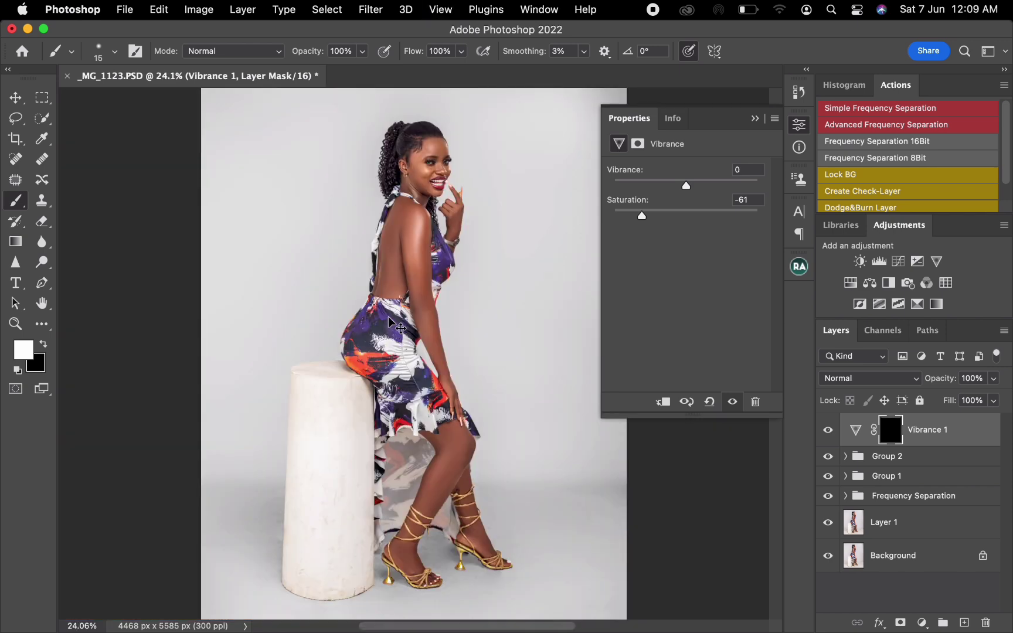
Add a Color Lookup adjustment above Vibrance 1, load the 1.CUBE 3D LUT, and compare the image with the adjustment hidden and shown
{"action": "key", "text": "super+minus"}
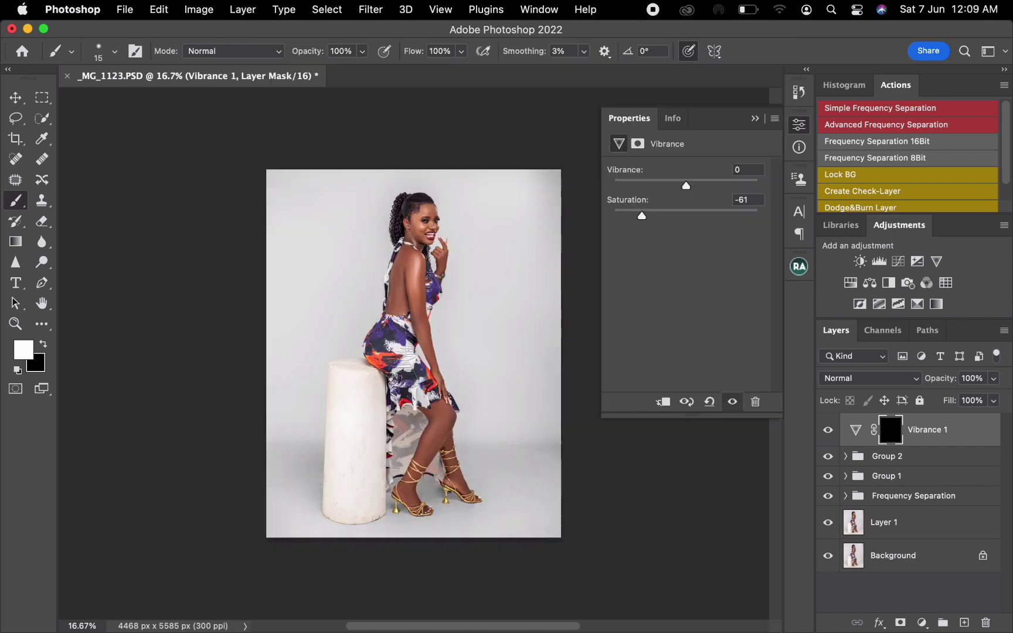
{"action": "left_click", "coordinate": [947, 283]}
{"action": "left_click", "coordinate": [731, 171]}
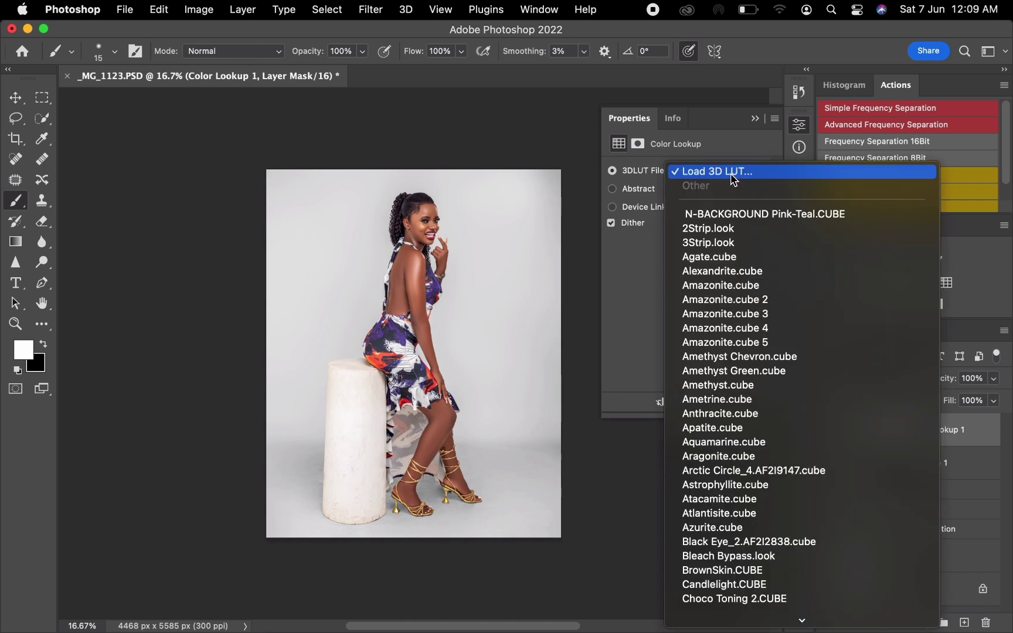
{"action": "left_click", "coordinate": [727, 173]}
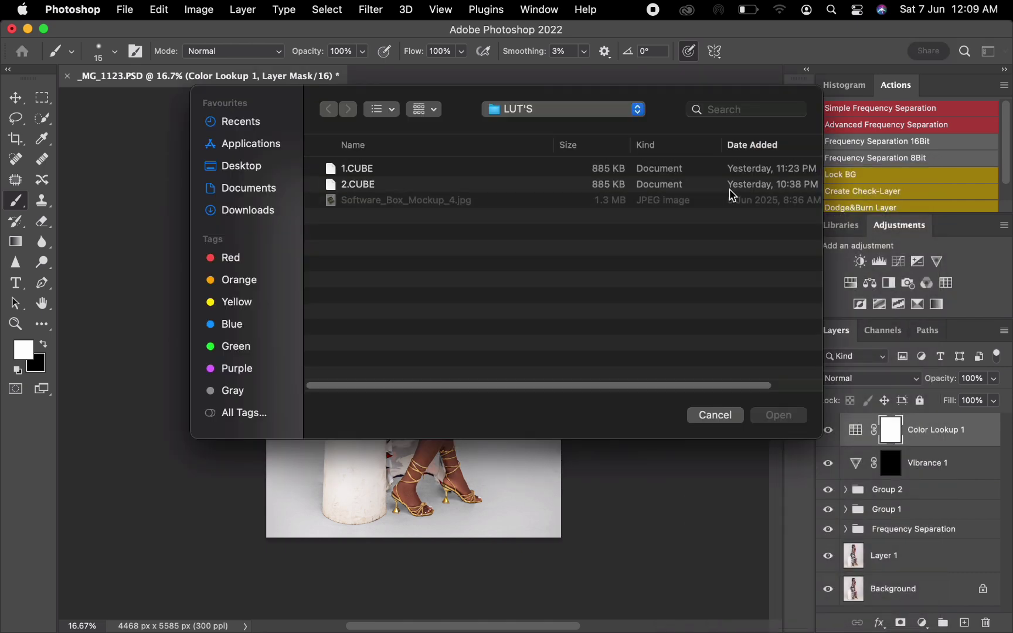
{"action": "left_click", "coordinate": [390, 172]}
{"action": "left_click", "coordinate": [779, 415]}
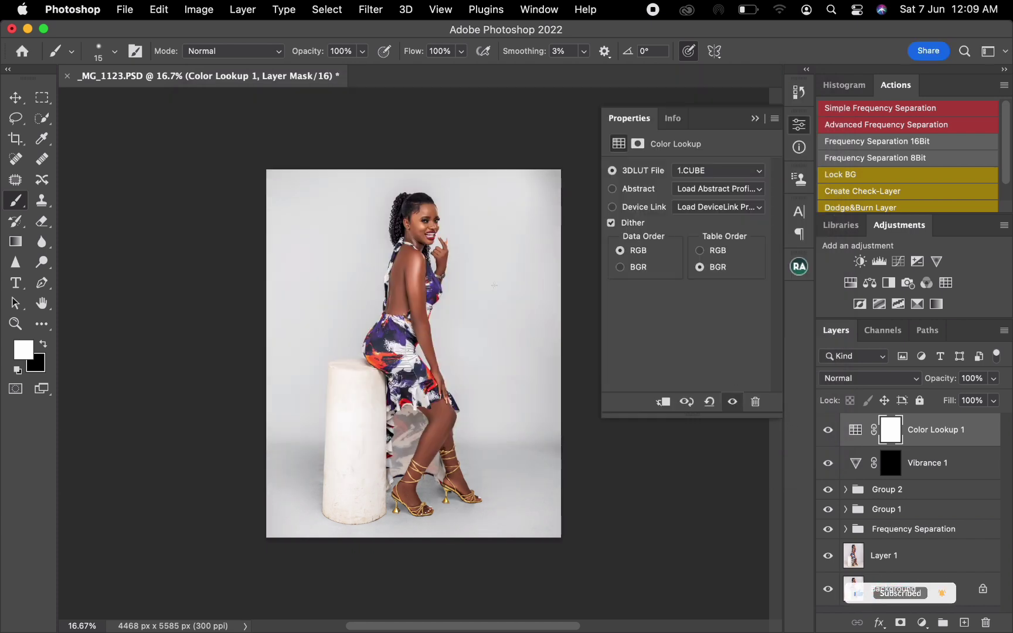
{"action": "left_click", "coordinate": [828, 431]}
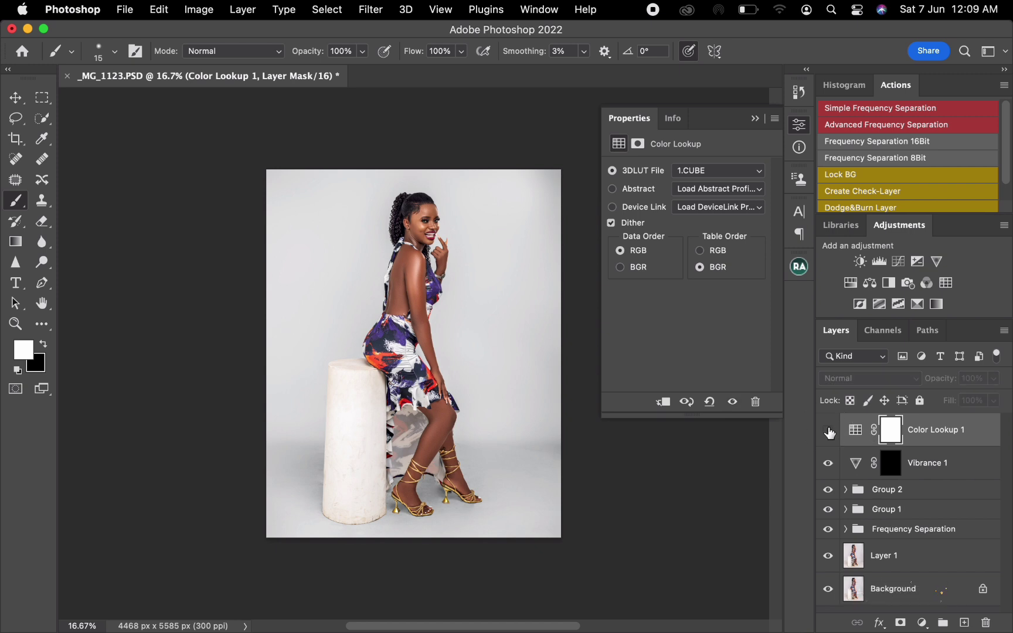
{"action": "left_click", "coordinate": [827, 431]}
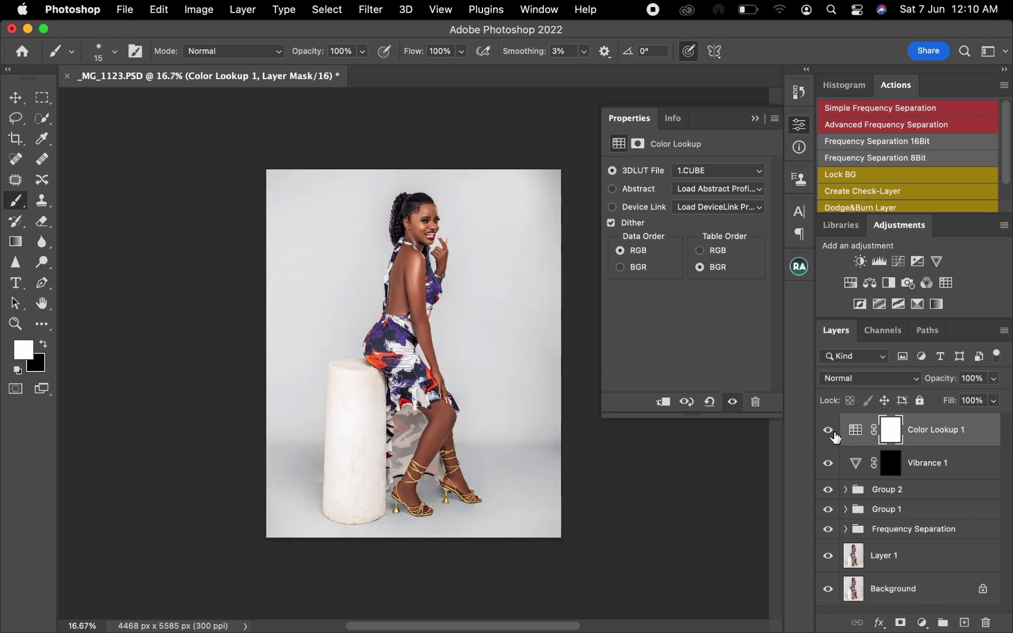